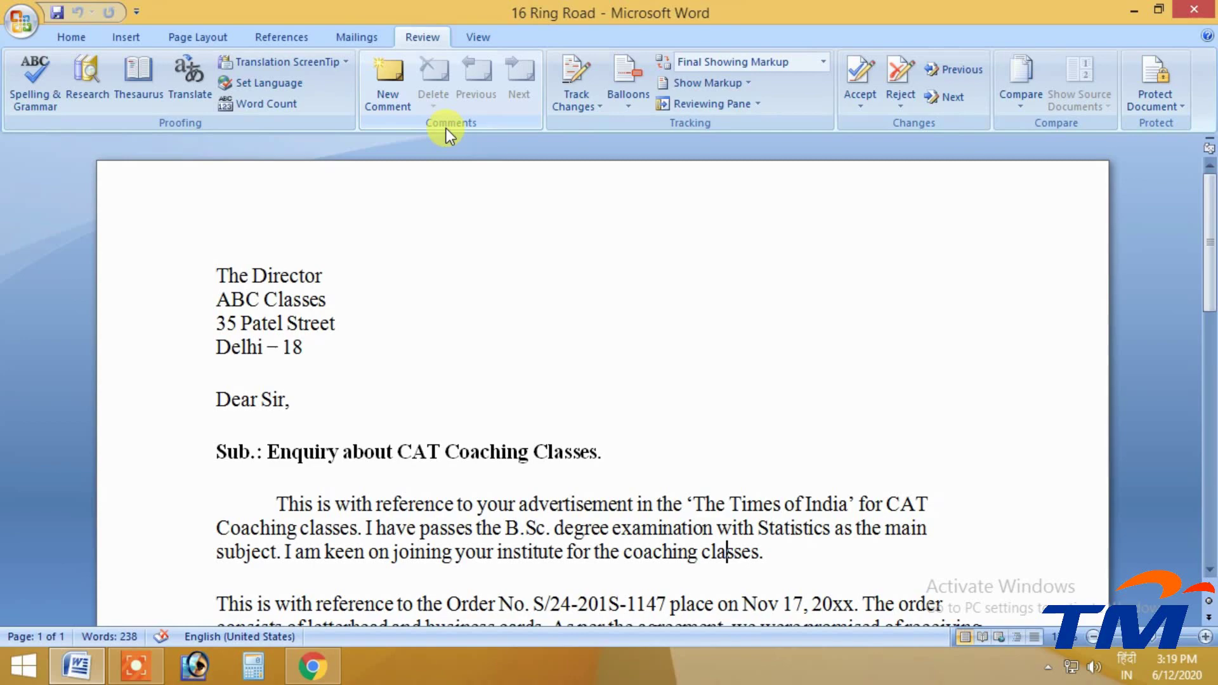
Add a new comment on B.Sc., show revisions in balloons, and close the Reviewing Pane
{"action": "scroll", "coordinate": [394, 286], "scroll_direction": "down", "scroll_amount": 8}
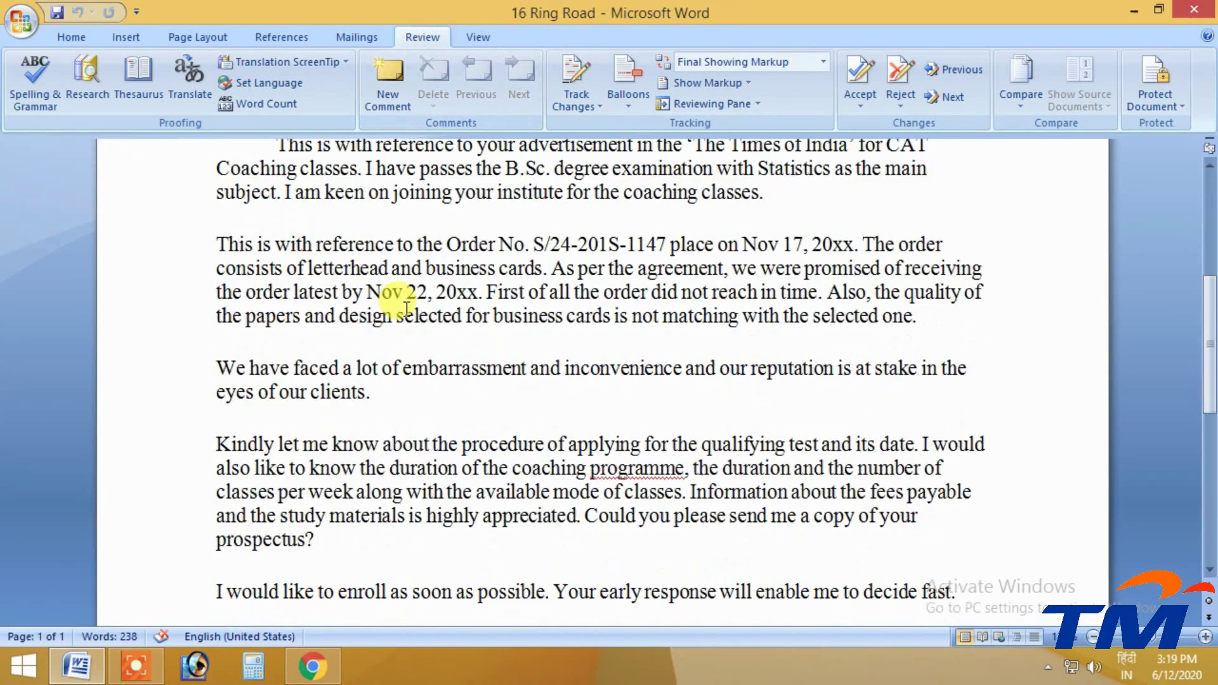
{"action": "scroll", "coordinate": [405, 316], "scroll_direction": "up", "scroll_amount": 10}
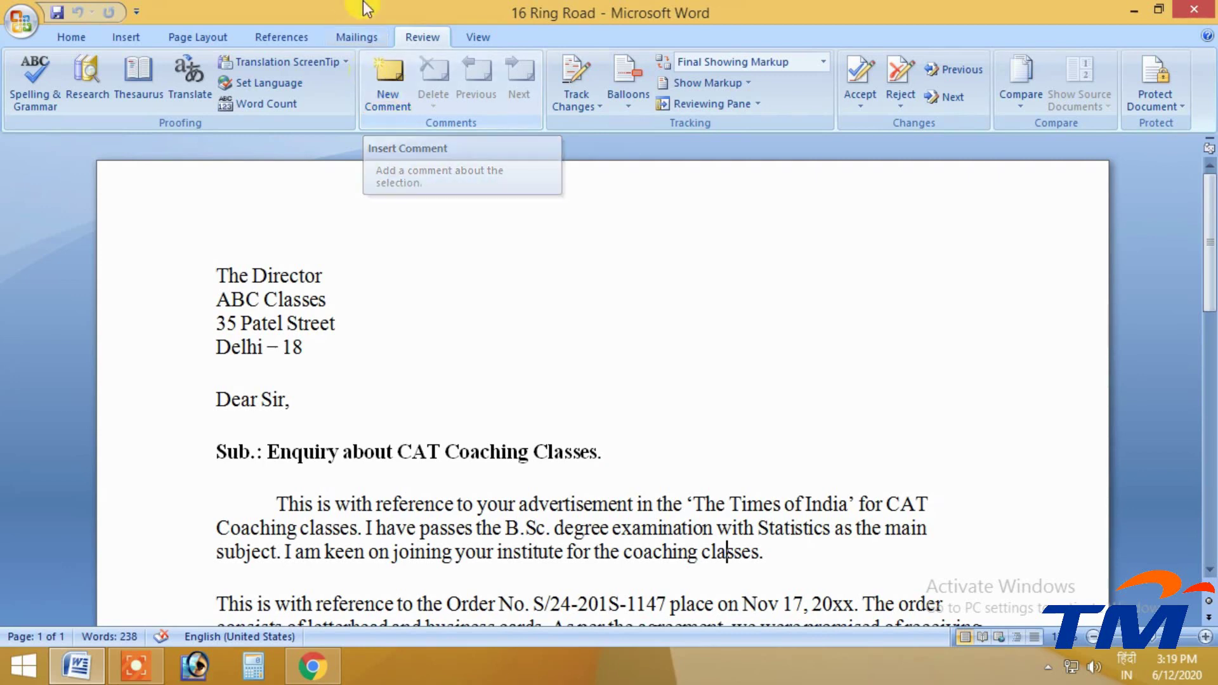
{"action": "scroll", "coordinate": [264, 178], "scroll_direction": "down", "scroll_amount": 1}
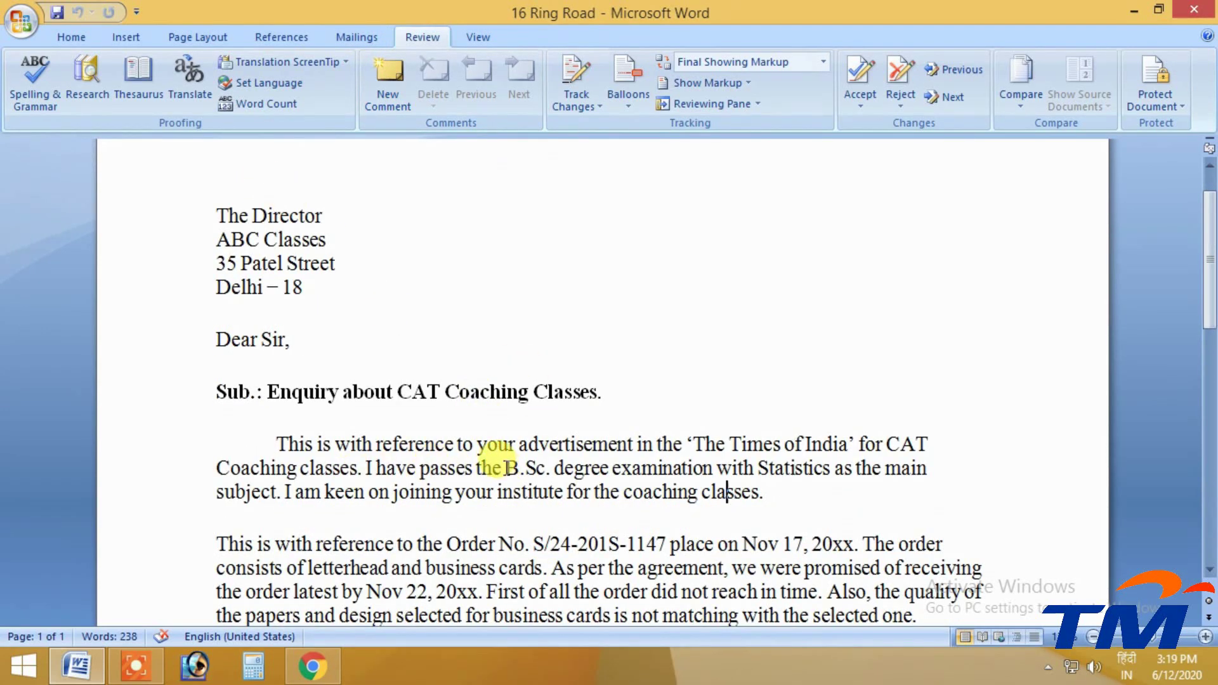
{"action": "left_click_drag", "start_coordinate": [506, 468], "coordinate": [549, 470]}
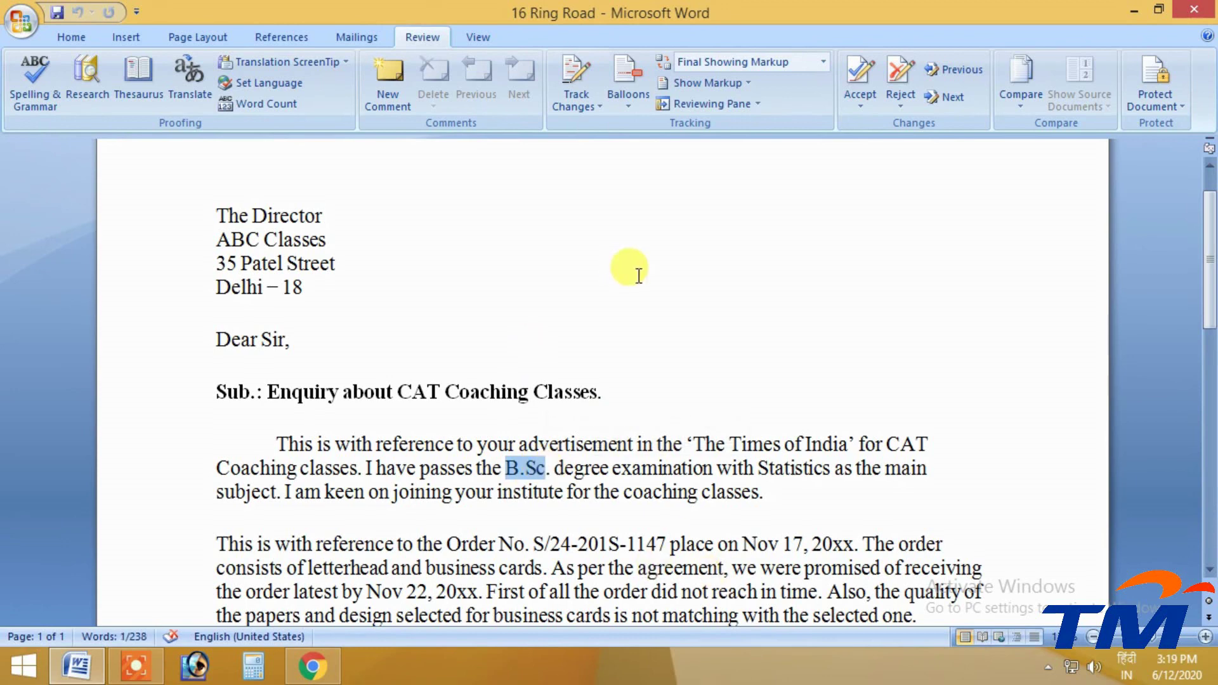
{"action": "left_click", "coordinate": [394, 93]}
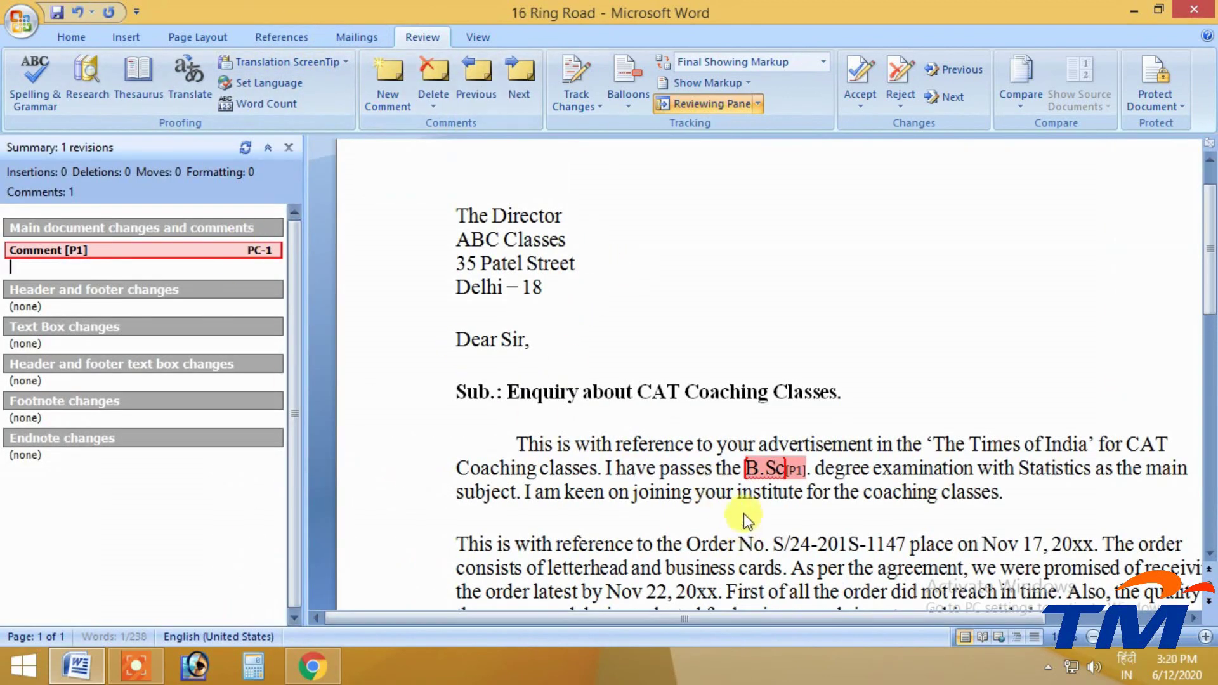
{"action": "left_click", "coordinate": [637, 100]}
{"action": "left_click", "coordinate": [675, 131]}
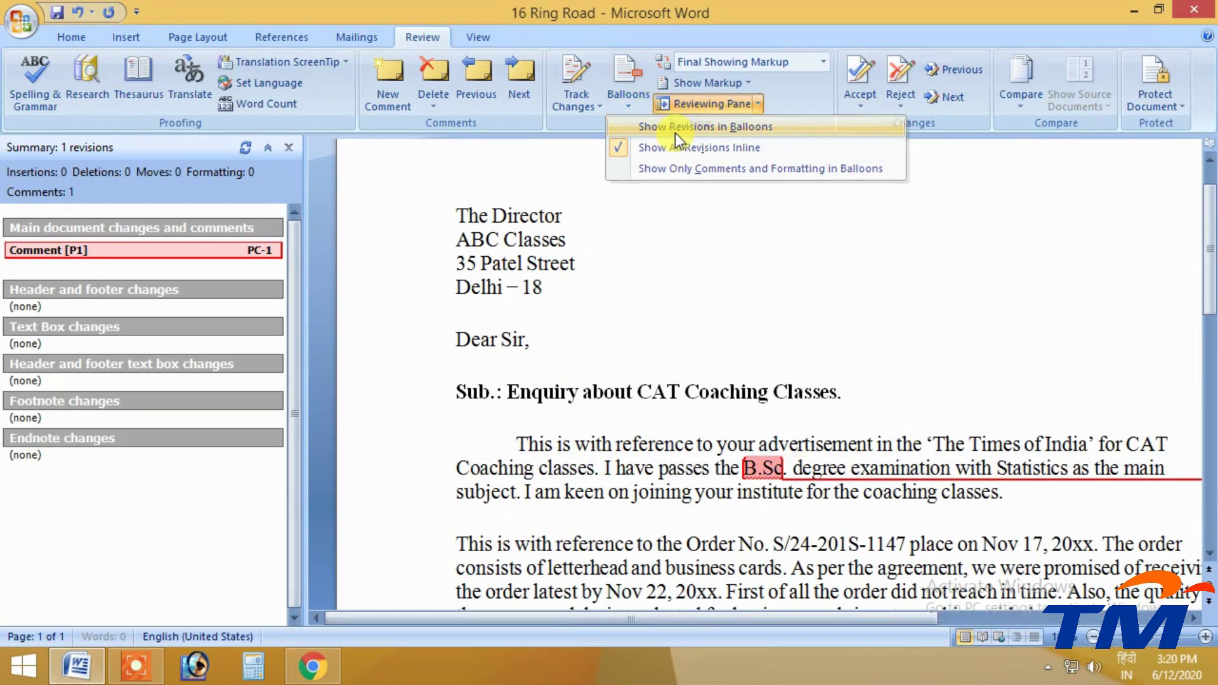
{"action": "left_click", "coordinate": [288, 147]}
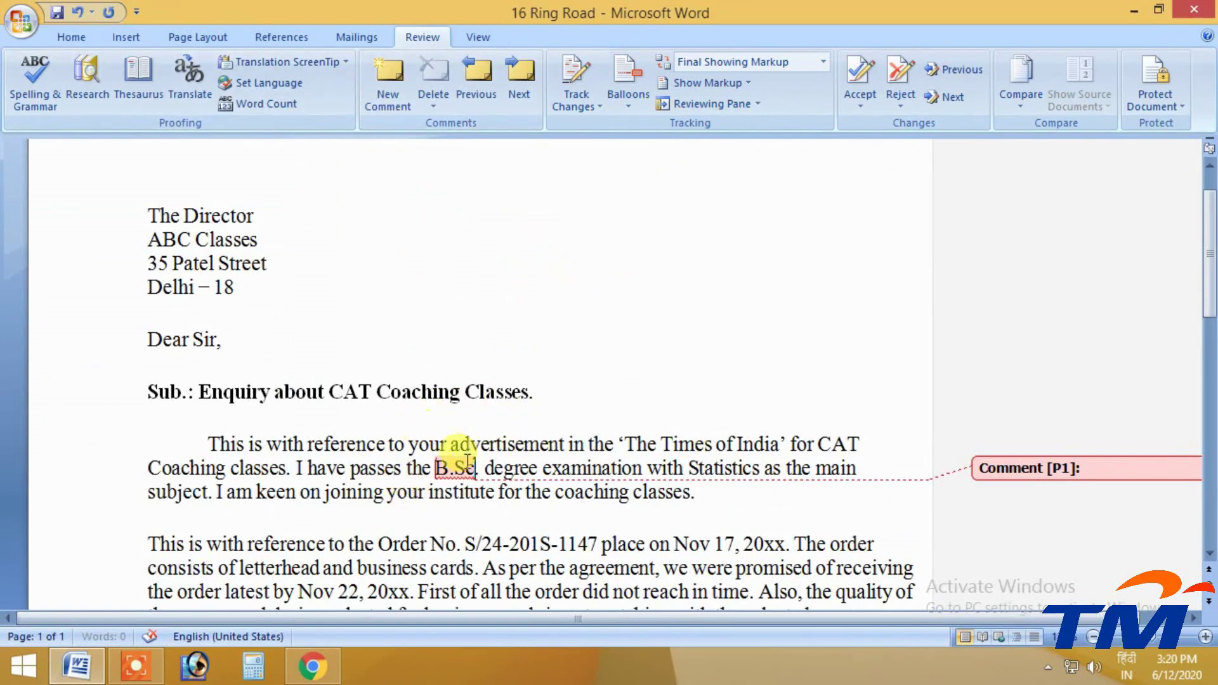
Type 'computer science' as the B.Sc. comment text
{"action": "left_click", "coordinate": [1150, 471]}
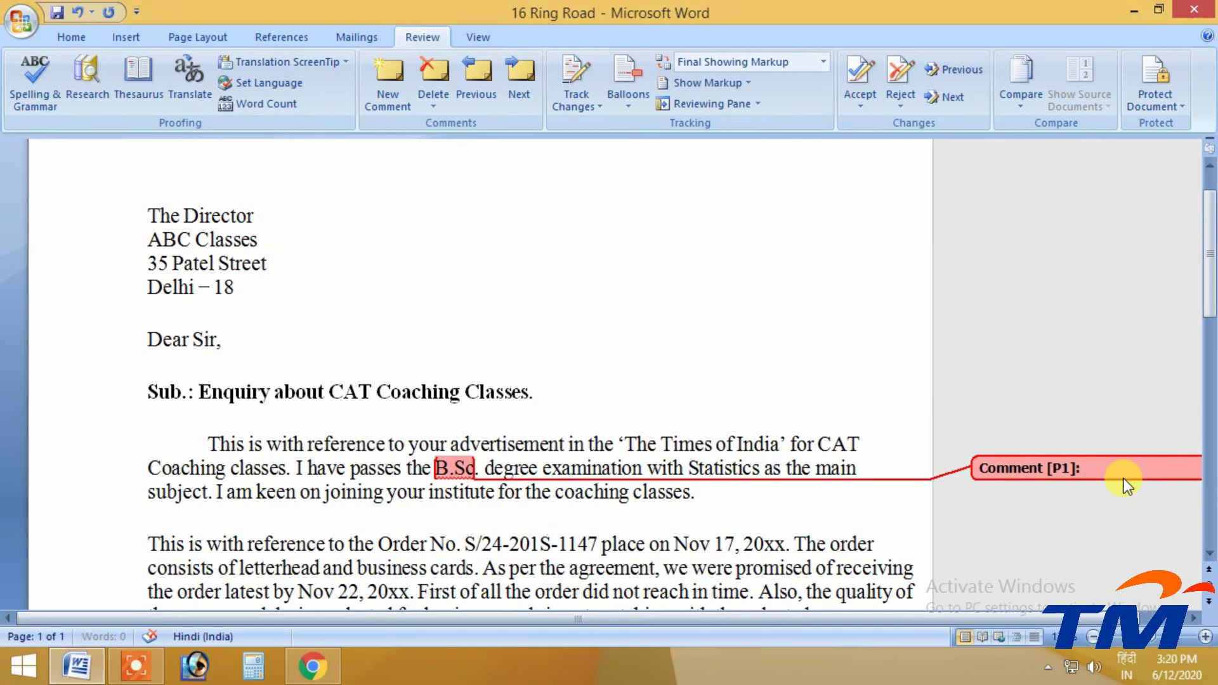
{"action": "left_click", "coordinate": [1092, 636]}
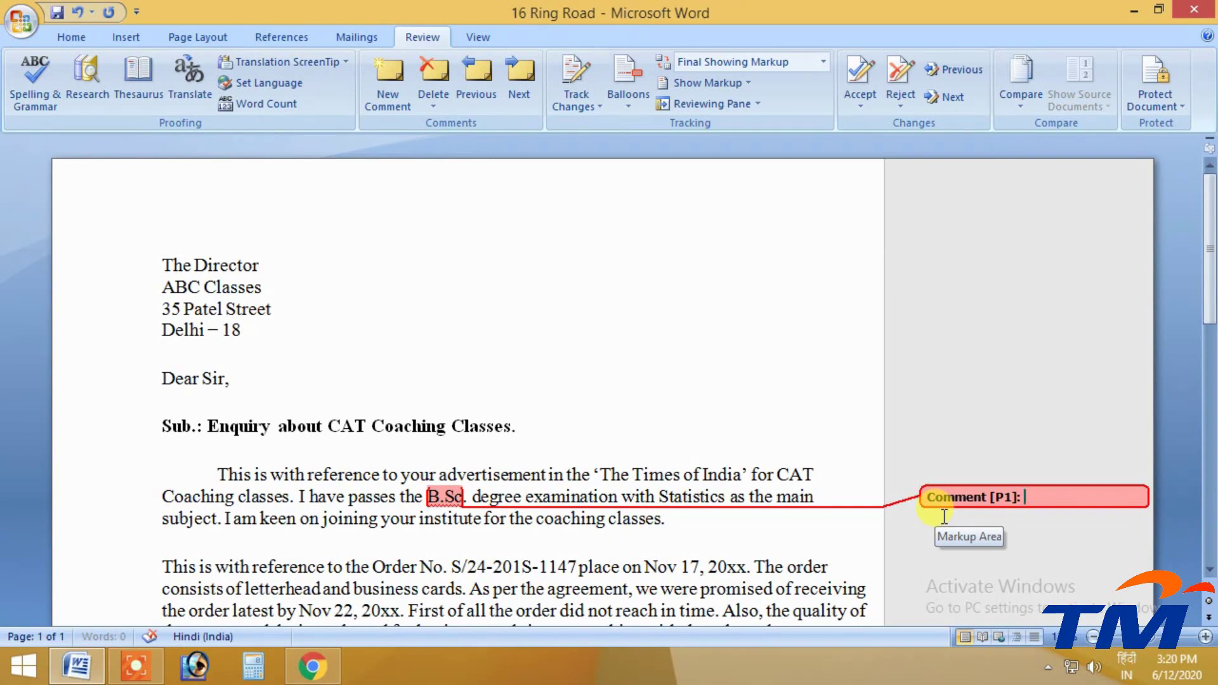
{"action": "type", "text": "computer  sc"}
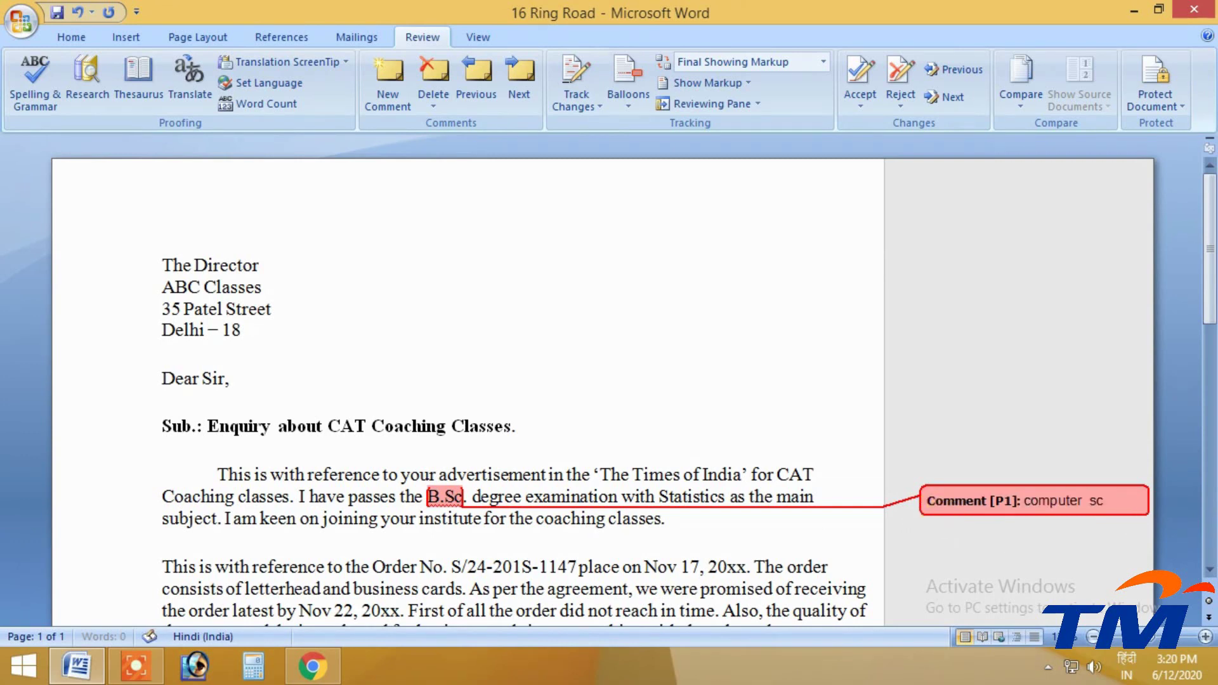
{"action": "type", "text": "ience"}
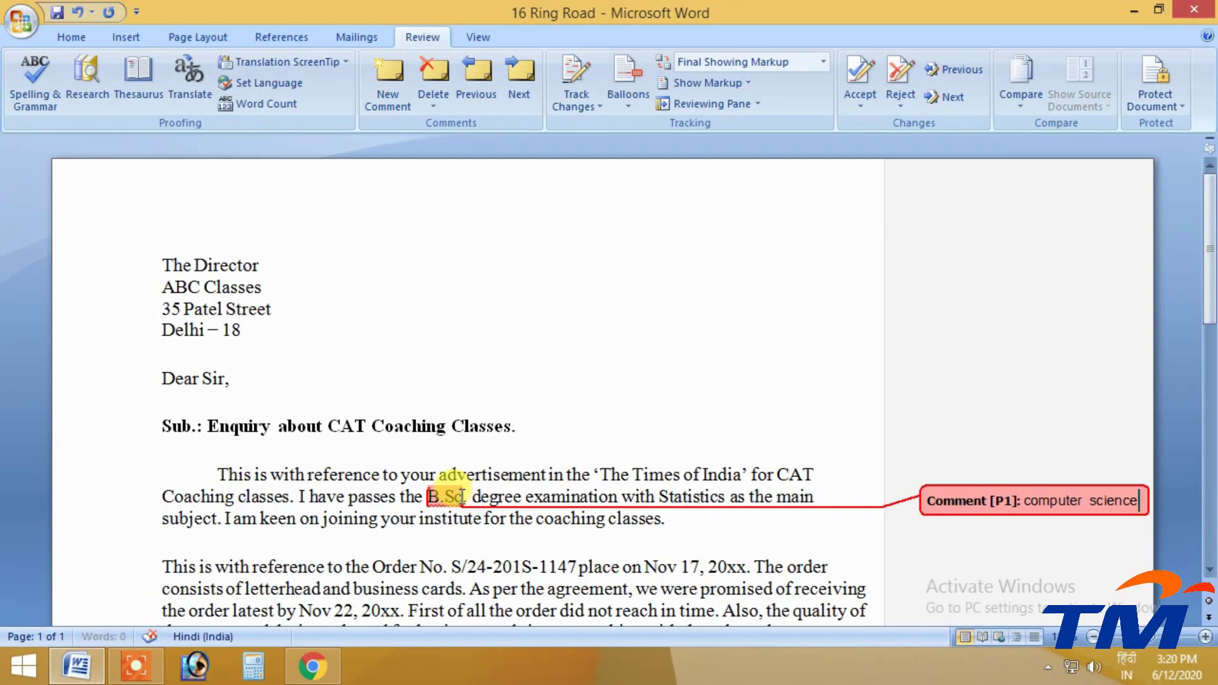
{"action": "left_click_drag", "start_coordinate": [459, 498], "coordinate": [432, 498]}
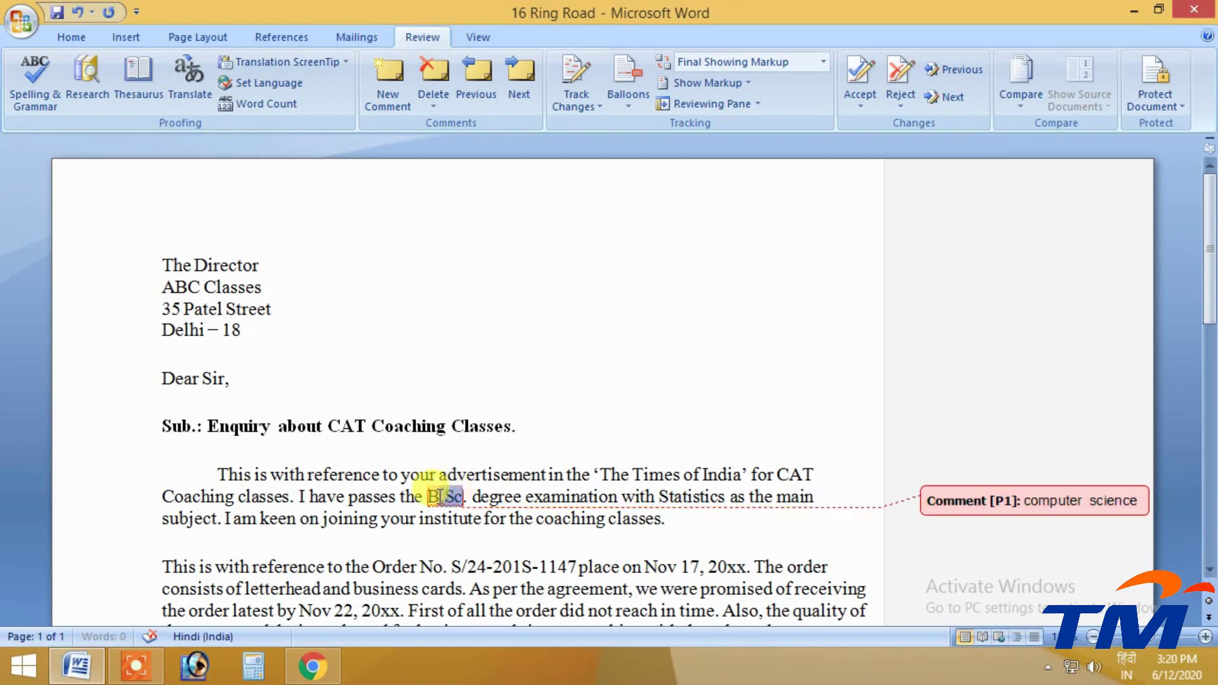
Insert another comment on B.Sc. with the text 'fees Due 15500/-'
{"action": "left_click", "coordinate": [384, 75]}
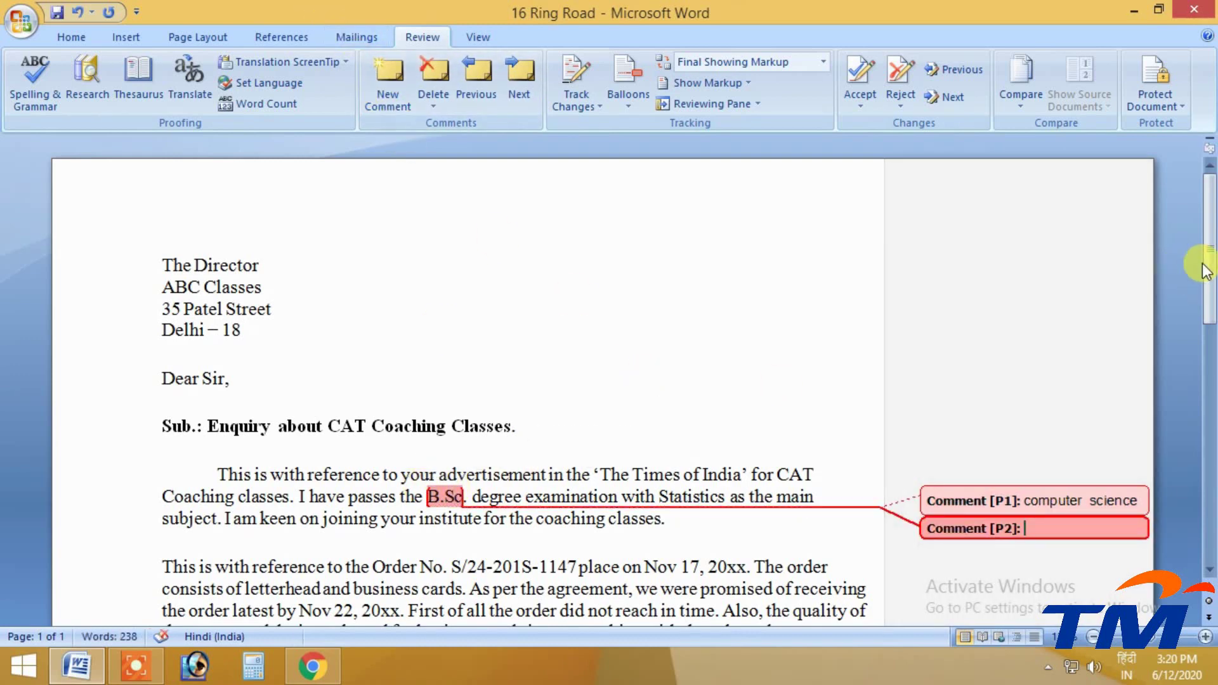
{"action": "left_click_drag", "start_coordinate": [1209, 264], "coordinate": [1209, 300]}
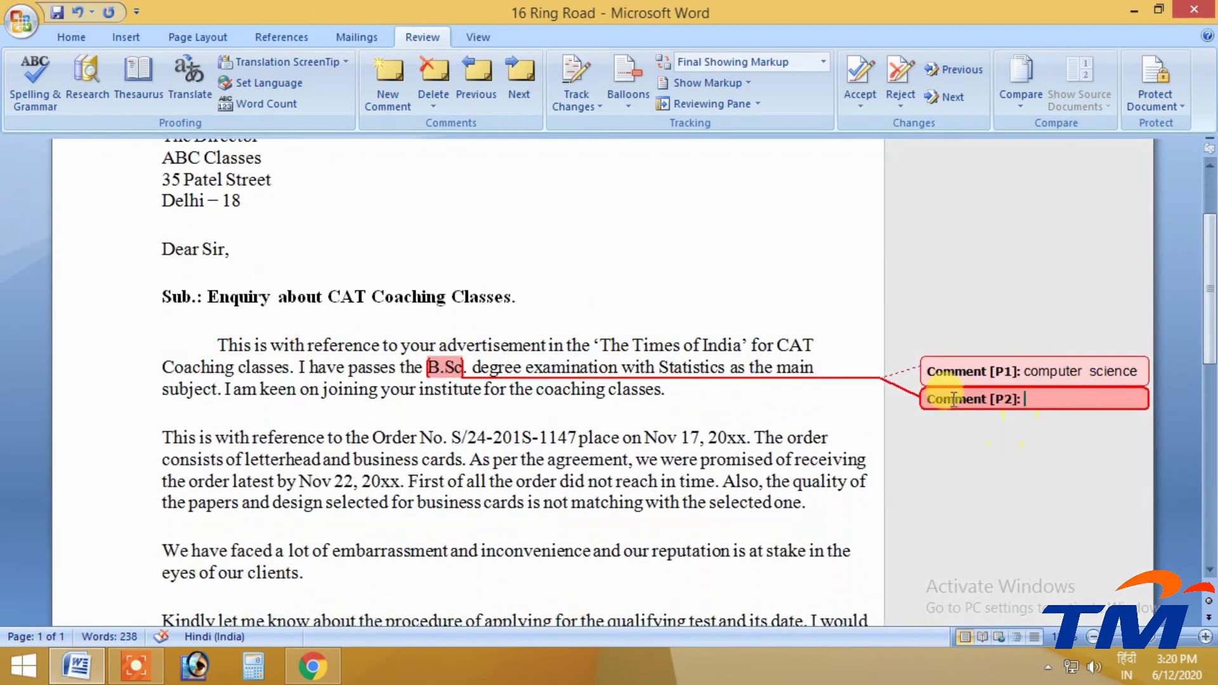
{"action": "left_click", "coordinate": [1036, 394]}
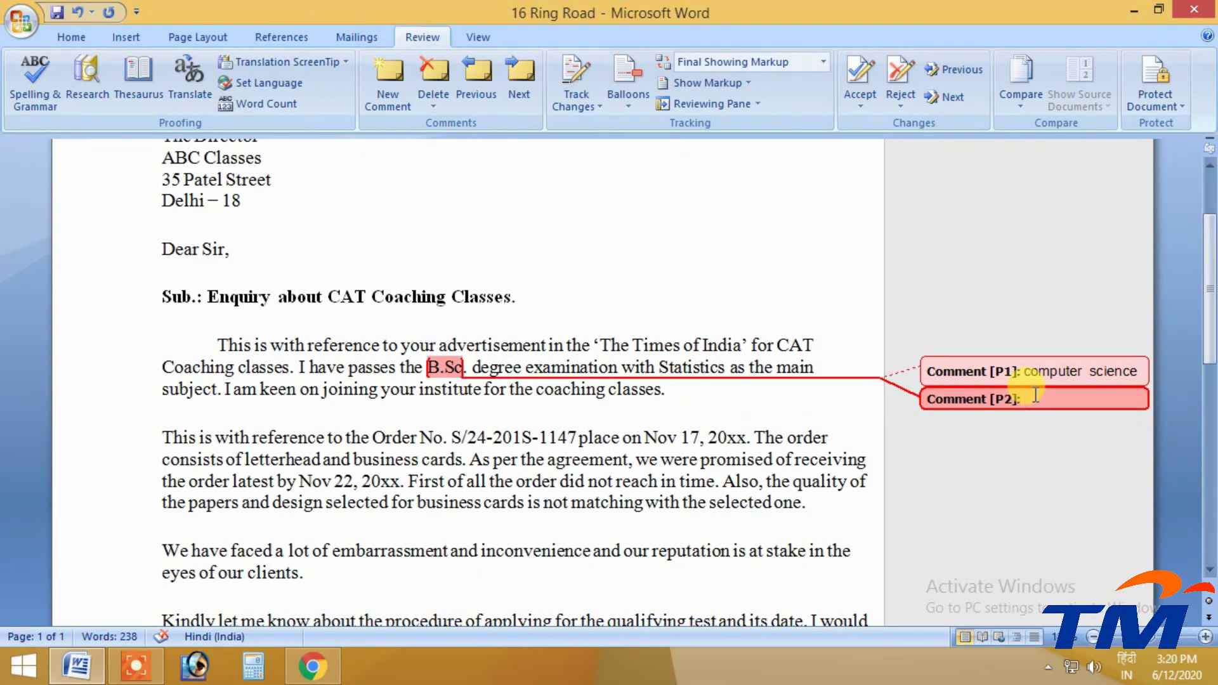
{"action": "type", "text": "fees"}
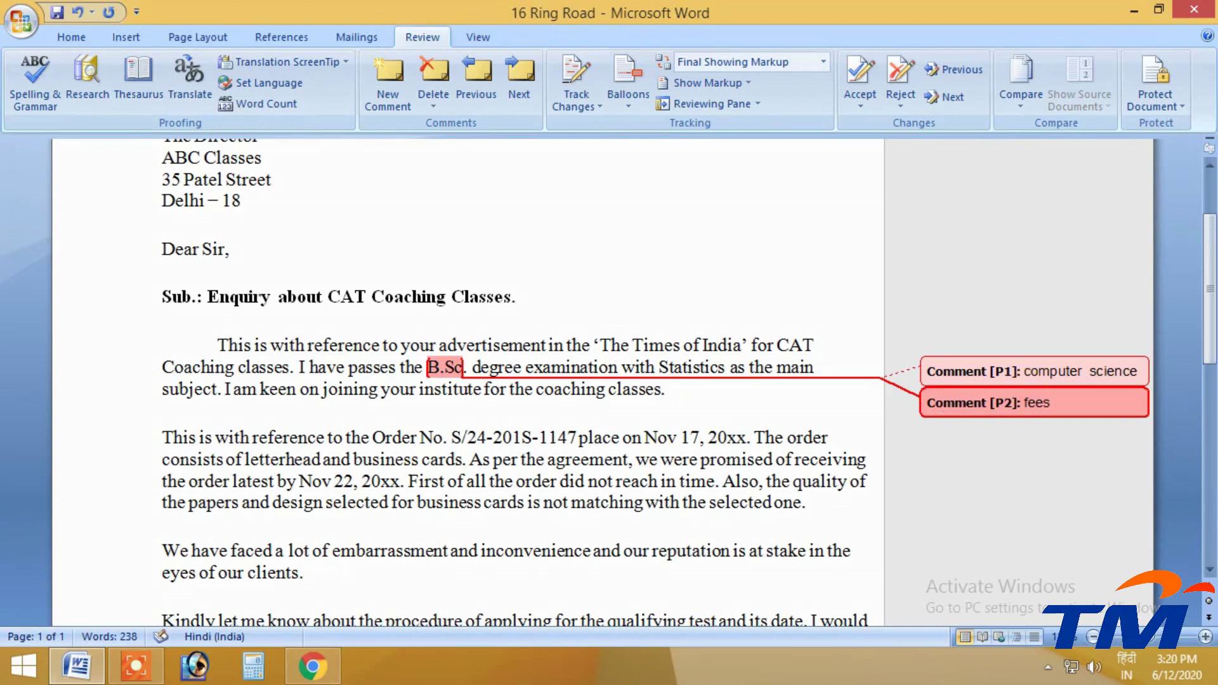
{"action": "type", "text": " Due 15500/-"}
{"action": "left_click", "coordinate": [1069, 401]}
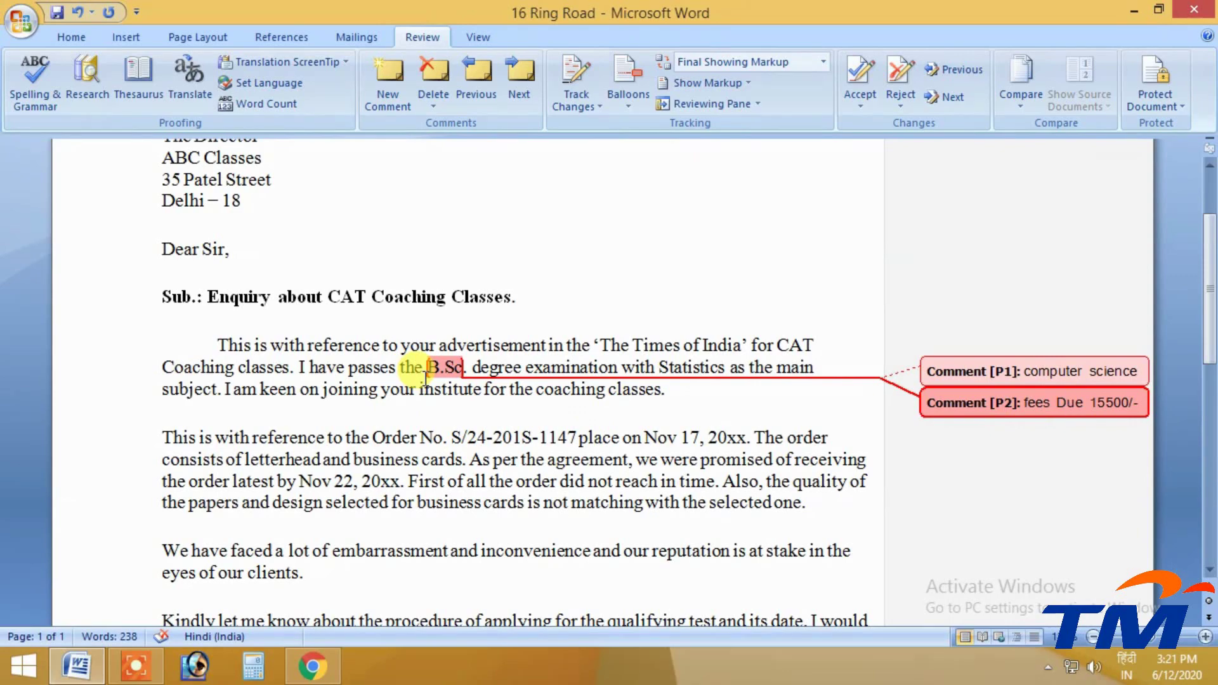
{"action": "scroll", "coordinate": [425, 376], "scroll_direction": "down", "scroll_amount": 4}
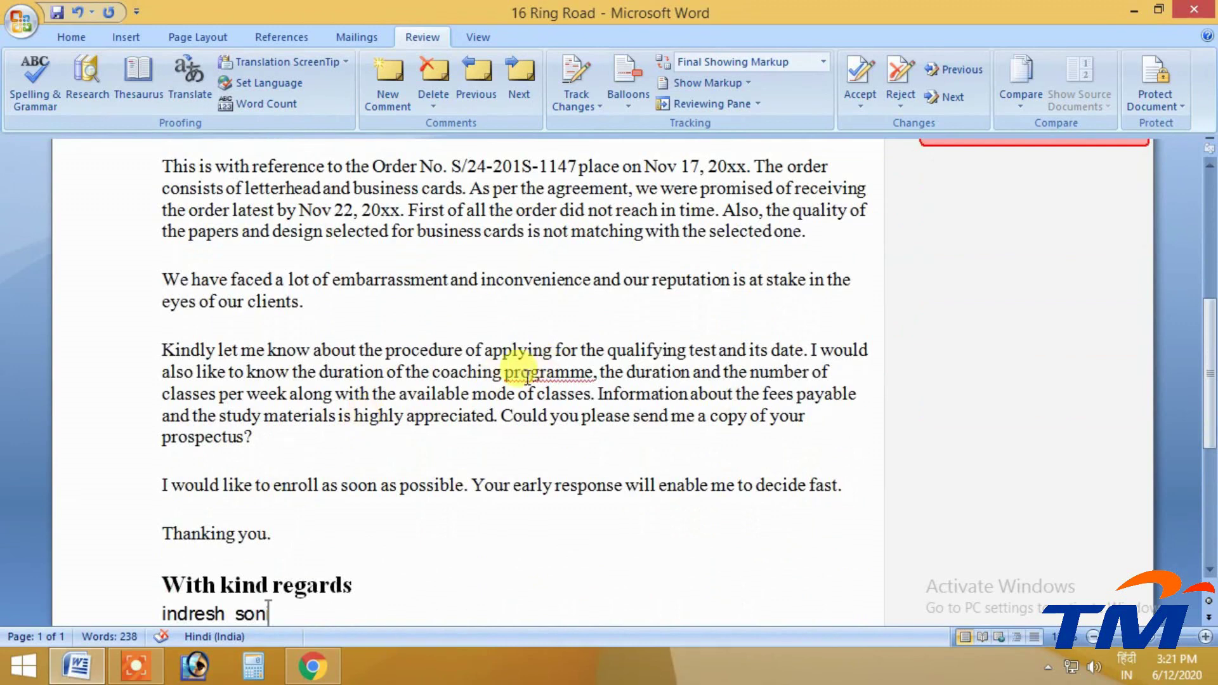
Comment on 'coaching programme' with placeholder text 'hfksdh fshfk shk sdhfk sdhkf sdksdh'
{"action": "left_click_drag", "start_coordinate": [433, 375], "coordinate": [567, 378]}
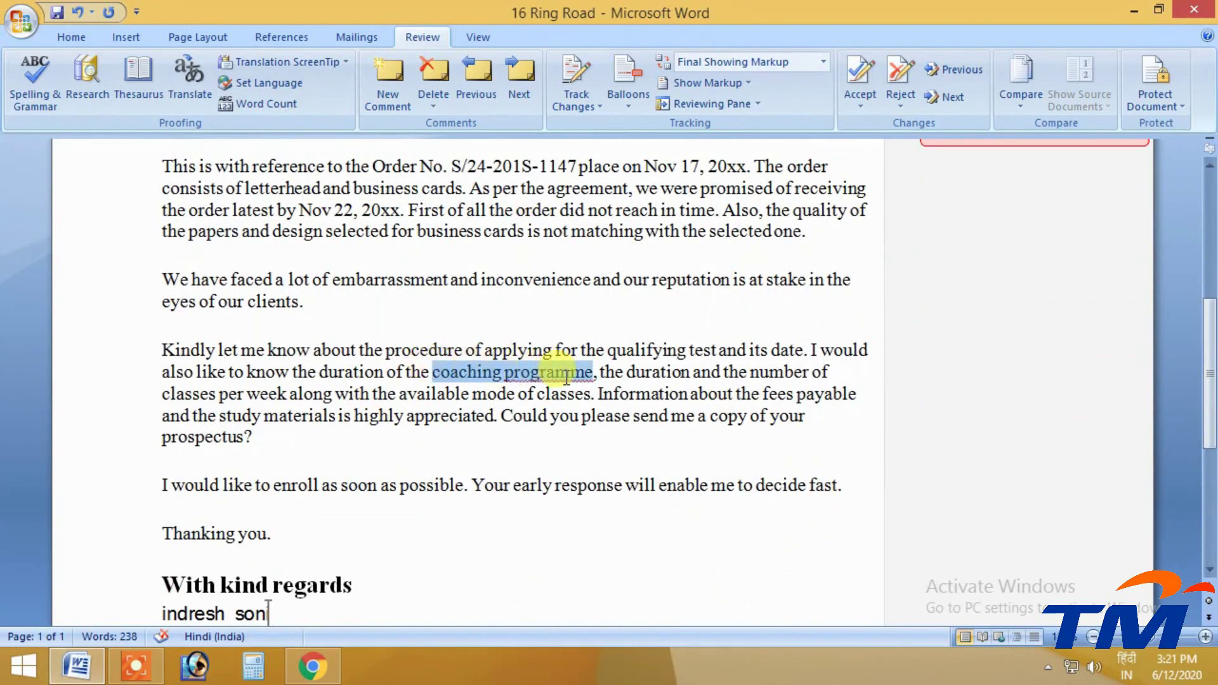
{"action": "left_click", "coordinate": [380, 72]}
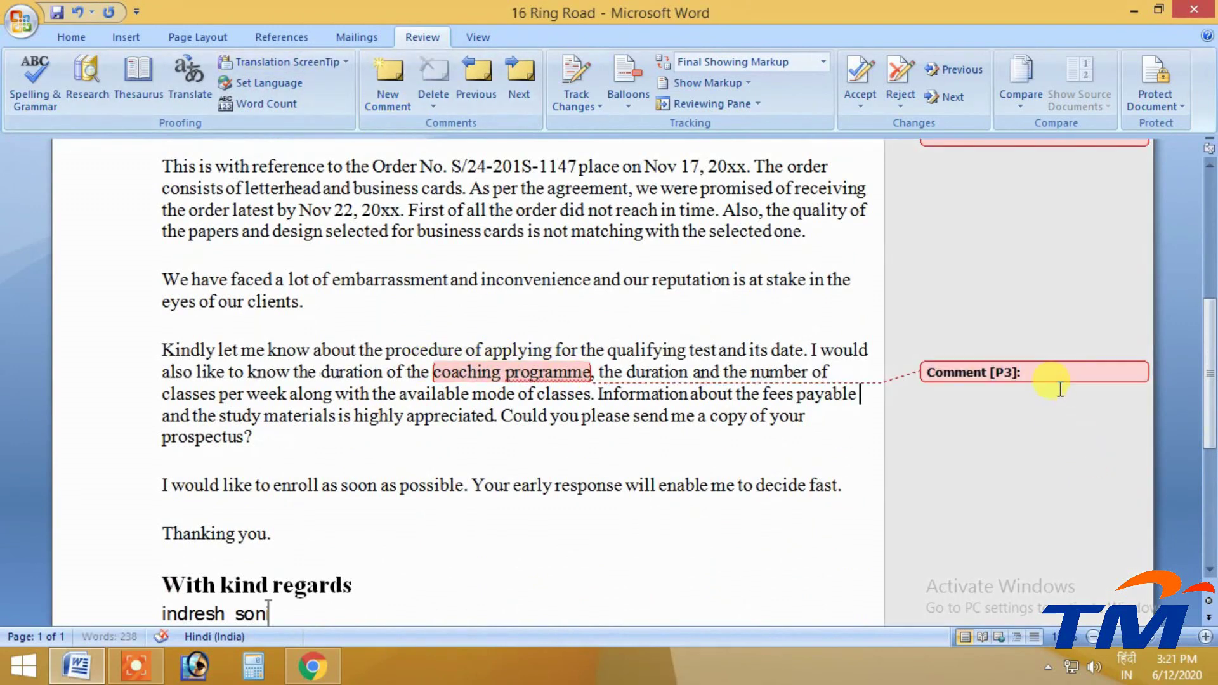
{"action": "left_click", "coordinate": [1045, 368]}
{"action": "type", "text": "hfksdh"}
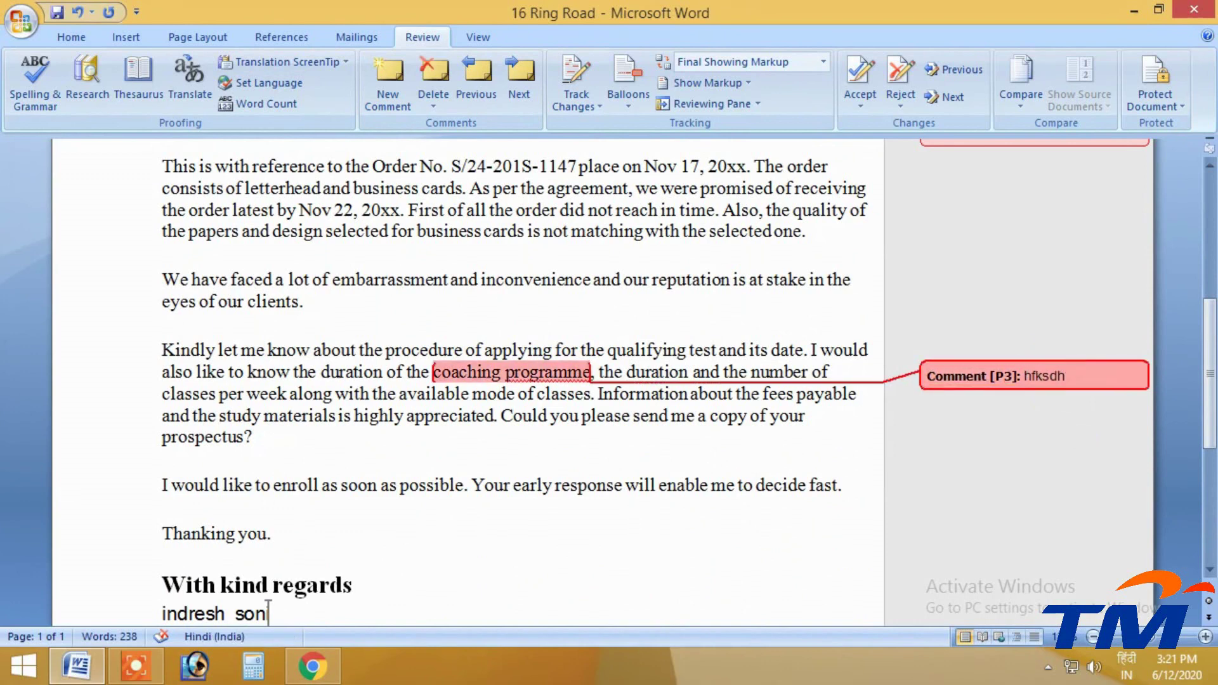
{"action": "type", "text": " fshfk shk sdhfk sdhkf sdksdh"}
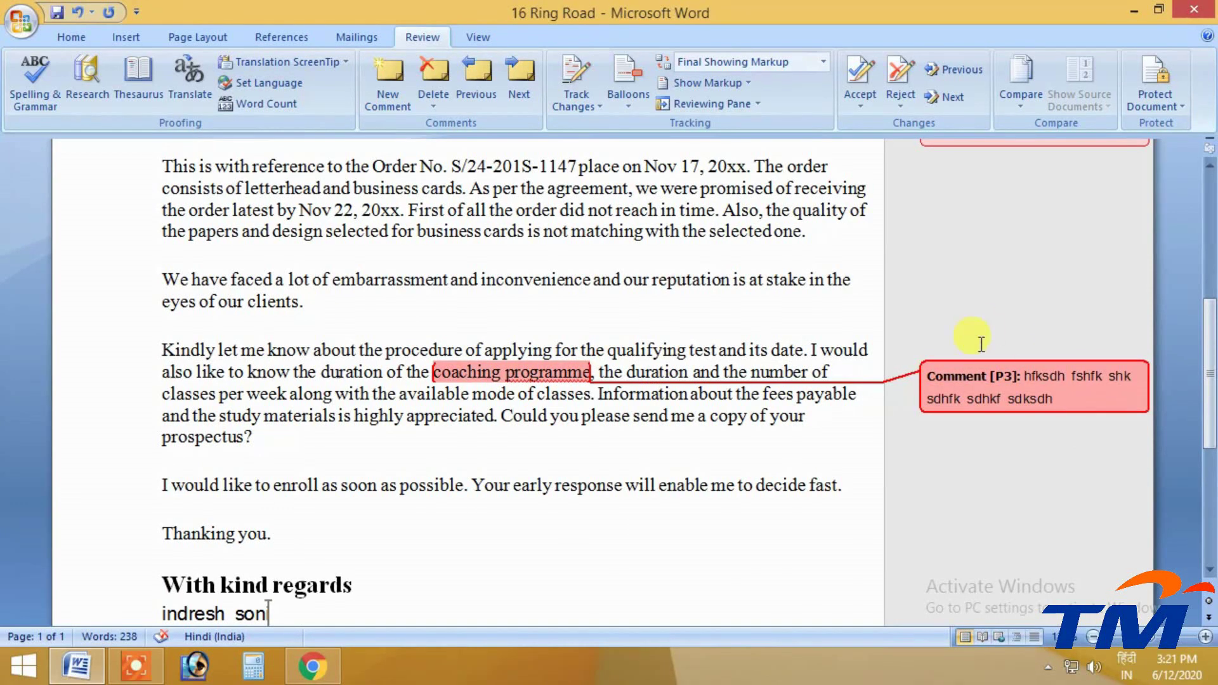
{"action": "left_click", "coordinate": [707, 231]}
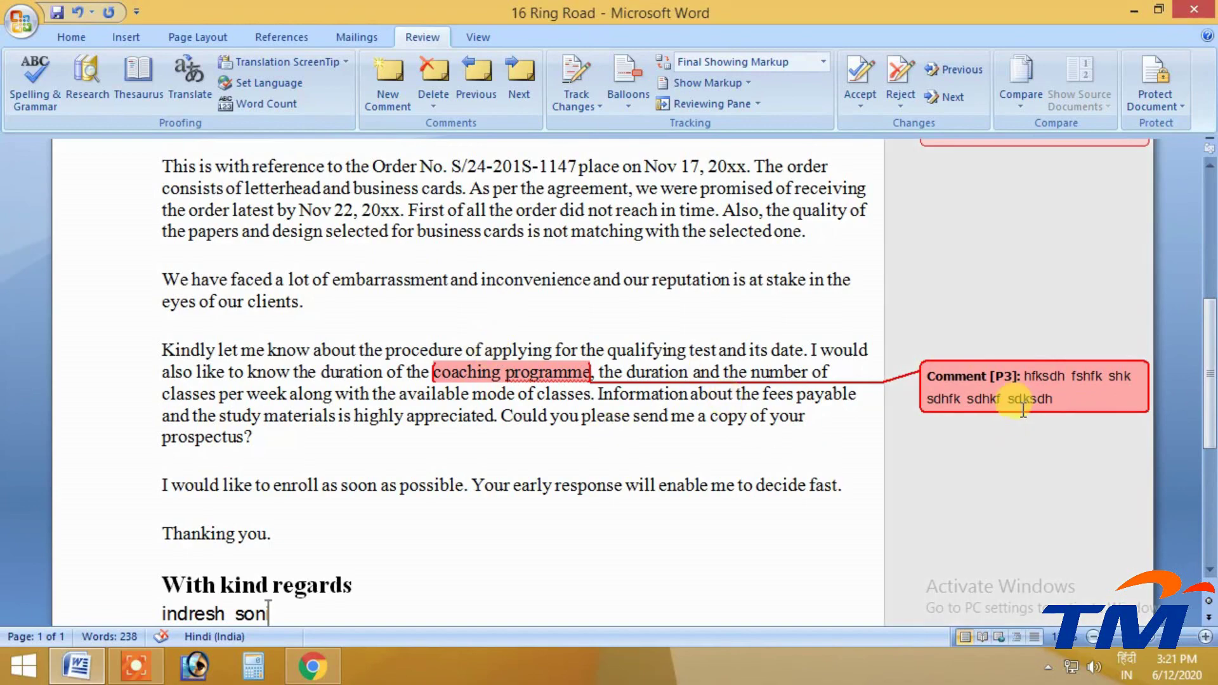
{"action": "scroll", "coordinate": [1022, 389], "scroll_direction": "up", "scroll_amount": 3}
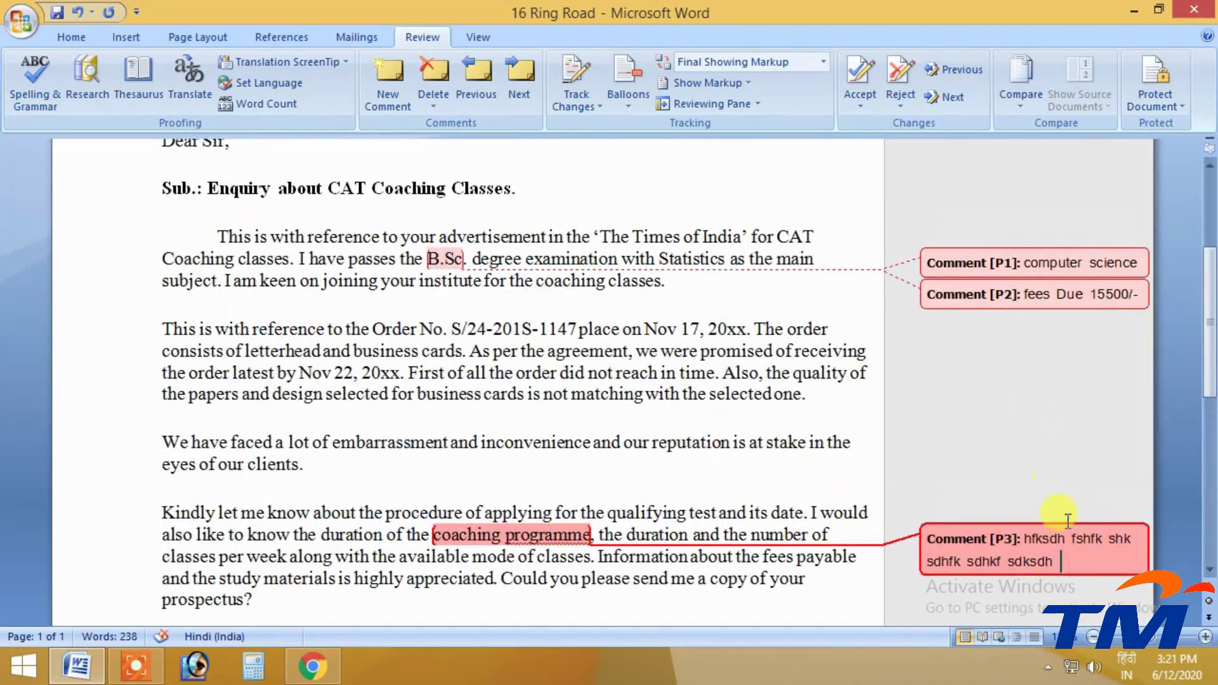
{"action": "scroll", "coordinate": [657, 379], "scroll_direction": "up", "scroll_amount": 3}
{"action": "scroll", "coordinate": [449, 203], "scroll_direction": "down", "scroll_amount": 3}
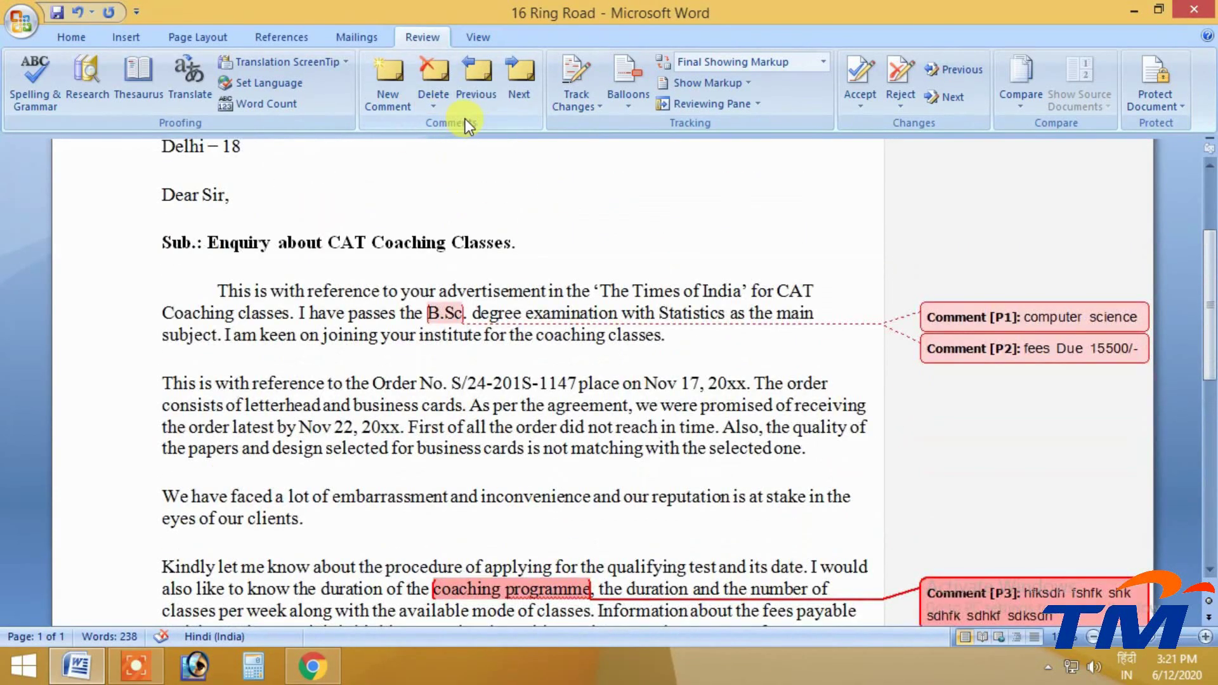
{"action": "left_click", "coordinate": [486, 77]}
{"action": "left_click", "coordinate": [486, 78]}
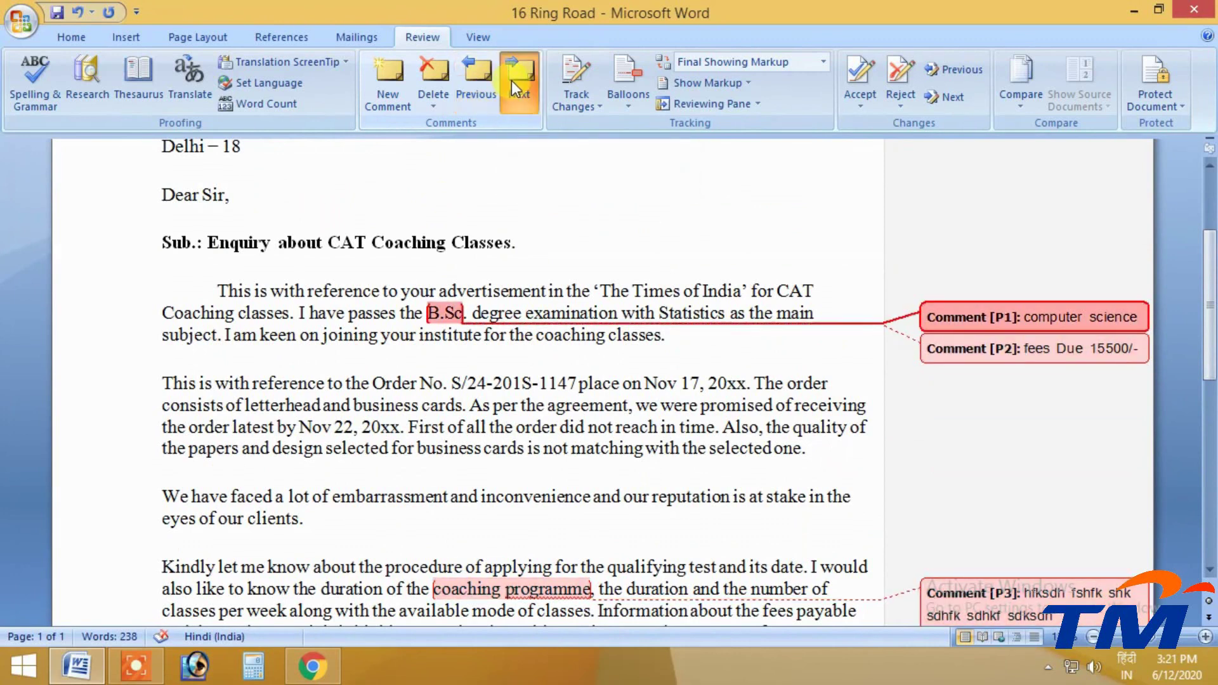
{"action": "left_click", "coordinate": [512, 81]}
{"action": "left_click", "coordinate": [511, 81]}
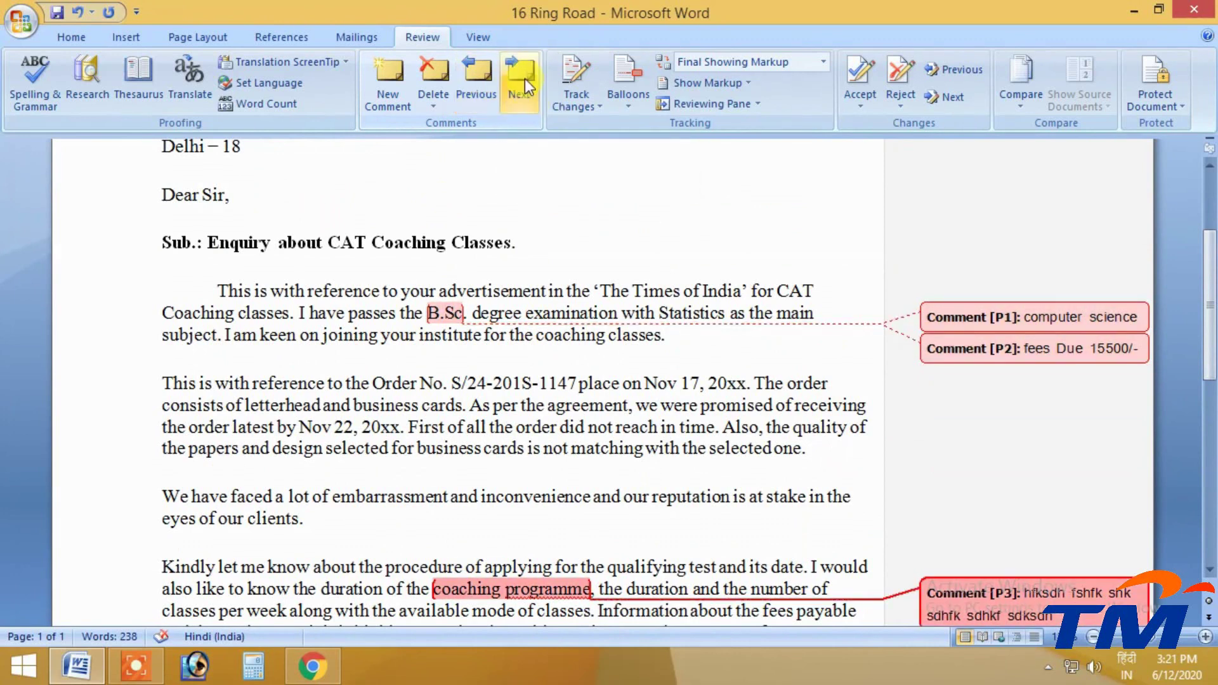
{"action": "left_click", "coordinate": [524, 79]}
{"action": "left_click", "coordinate": [515, 81]}
{"action": "left_click_drag", "start_coordinate": [588, 293], "coordinate": [509, 112]}
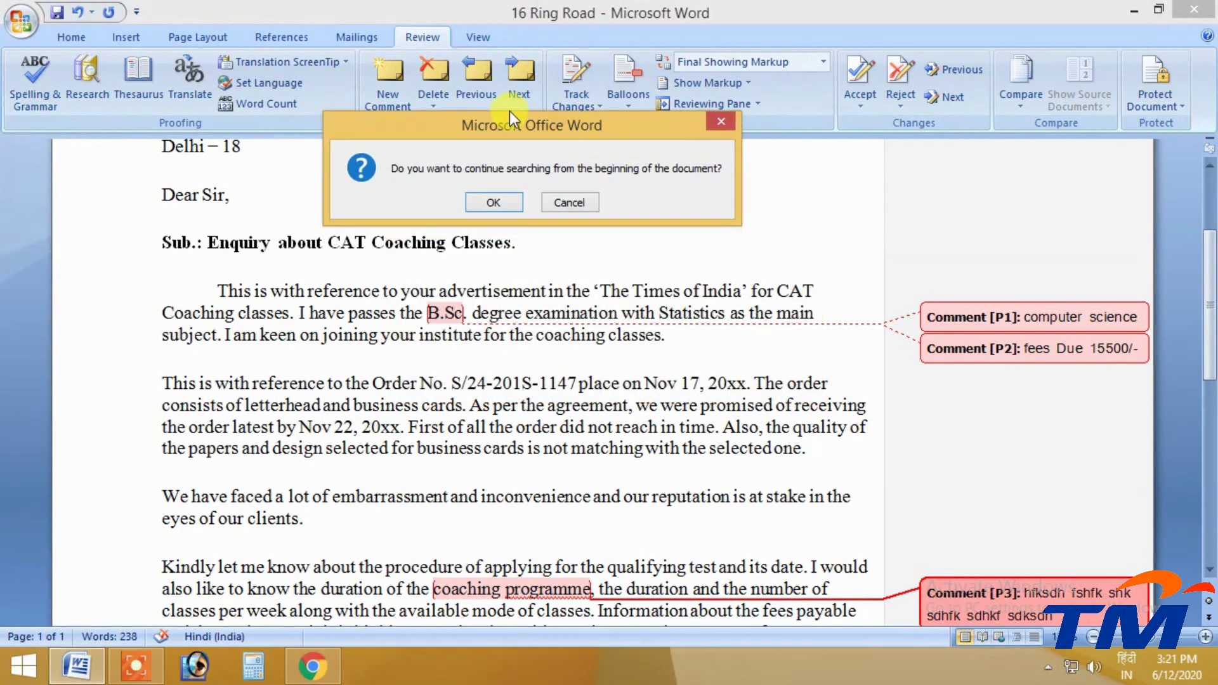
{"action": "left_click", "coordinate": [509, 196]}
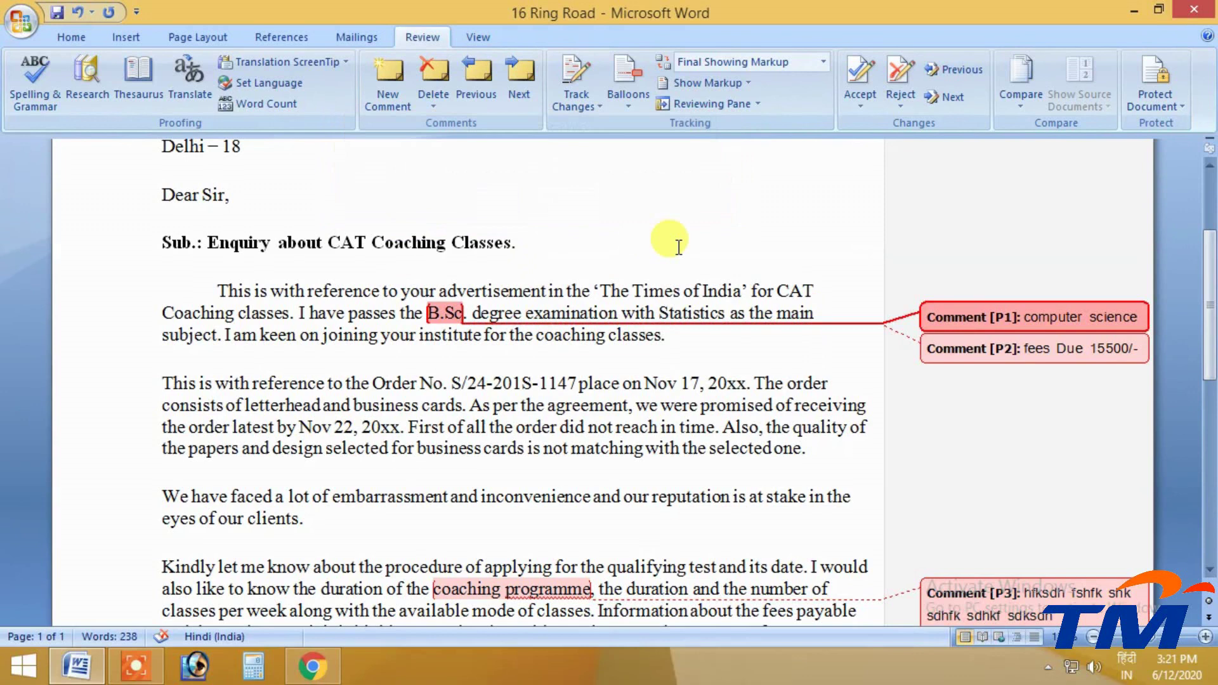
{"action": "left_click", "coordinate": [517, 74]}
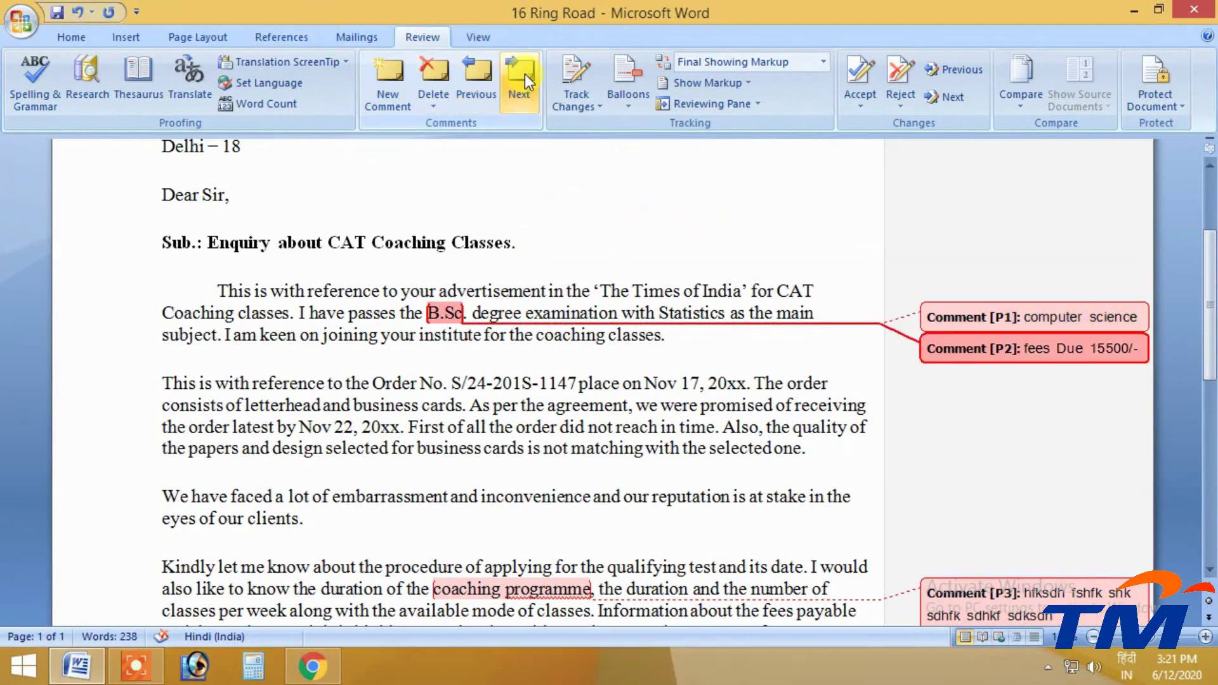
{"action": "left_click", "coordinate": [525, 75]}
{"action": "left_click", "coordinate": [486, 83]}
{"action": "left_click", "coordinate": [484, 82]}
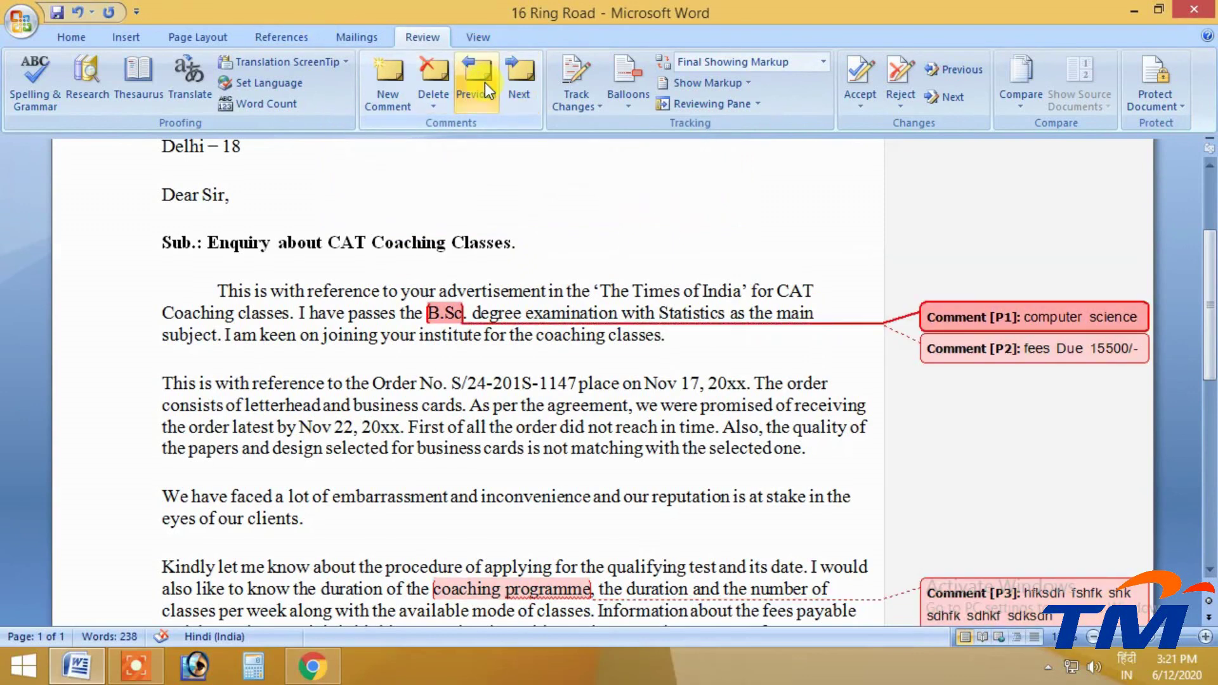
{"action": "left_click", "coordinate": [521, 81]}
{"action": "left_click", "coordinate": [521, 81]}
{"action": "left_click", "coordinate": [481, 82]}
{"action": "left_click", "coordinate": [481, 83]}
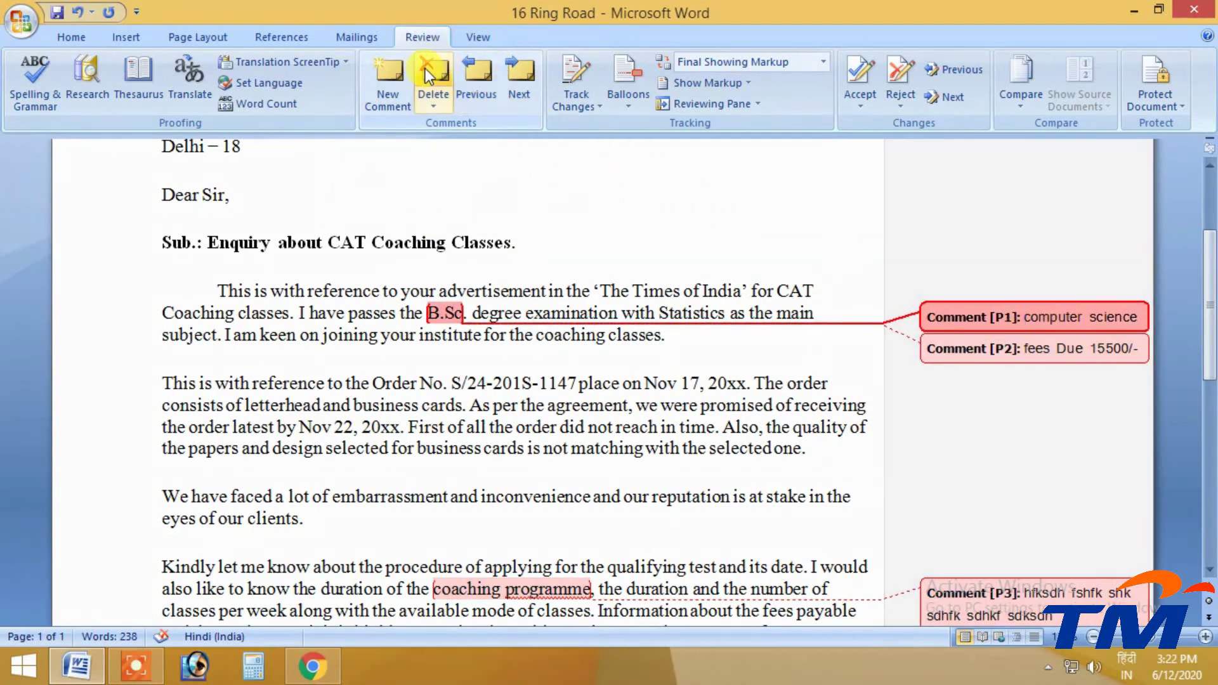
Delete the 'computer science', 'fees Due 15500/-' and 'coaching programme' comments
{"action": "left_click", "coordinate": [431, 75]}
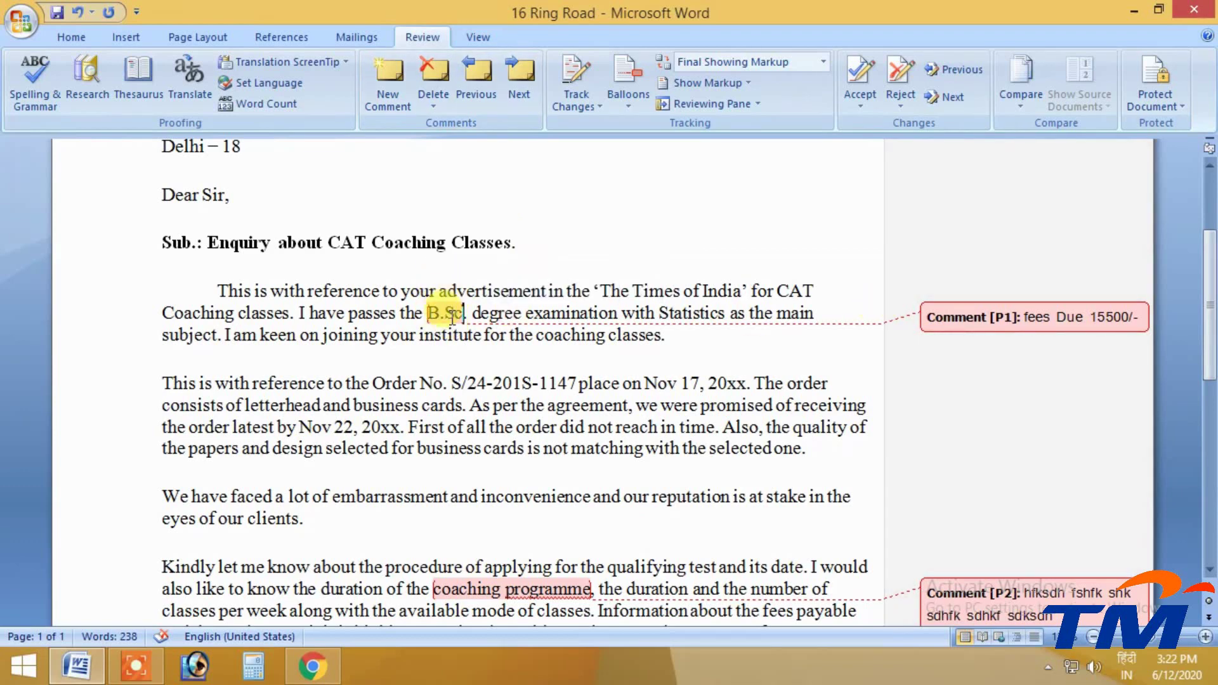
{"action": "right_click", "coordinate": [447, 313]}
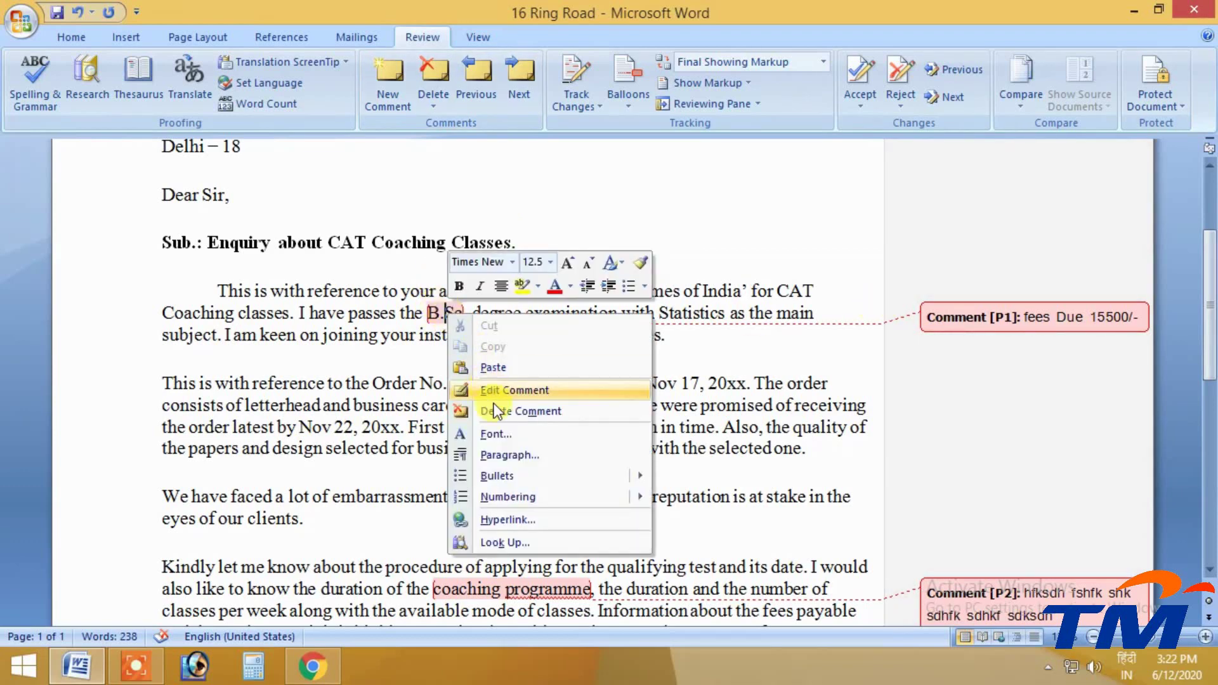
{"action": "left_click", "coordinate": [521, 411]}
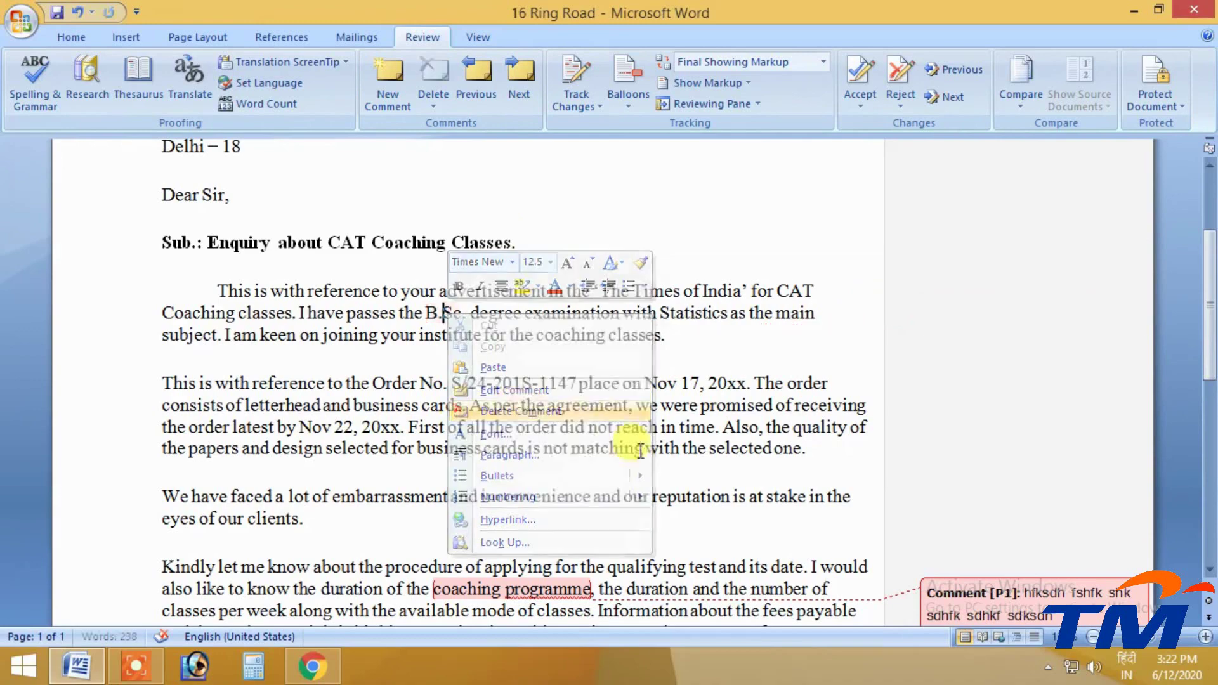
{"action": "scroll", "coordinate": [443, 407], "scroll_direction": "down", "scroll_amount": 2}
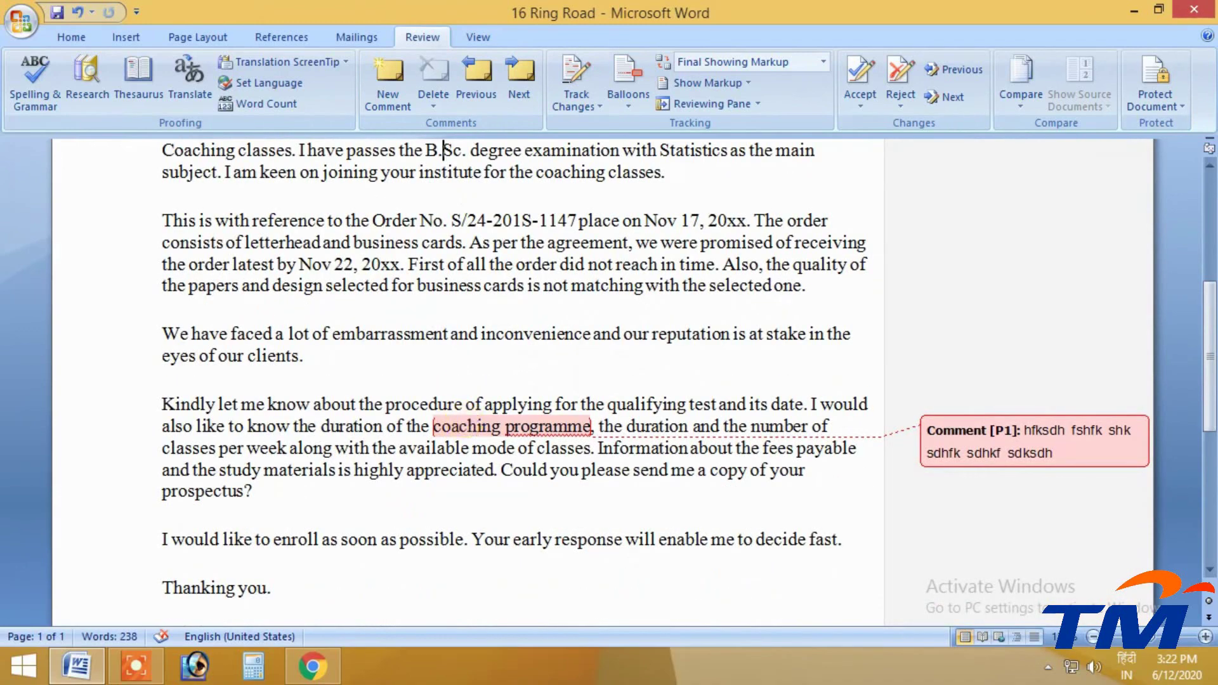
{"action": "right_click", "coordinate": [475, 430]}
{"action": "left_click", "coordinate": [517, 288]}
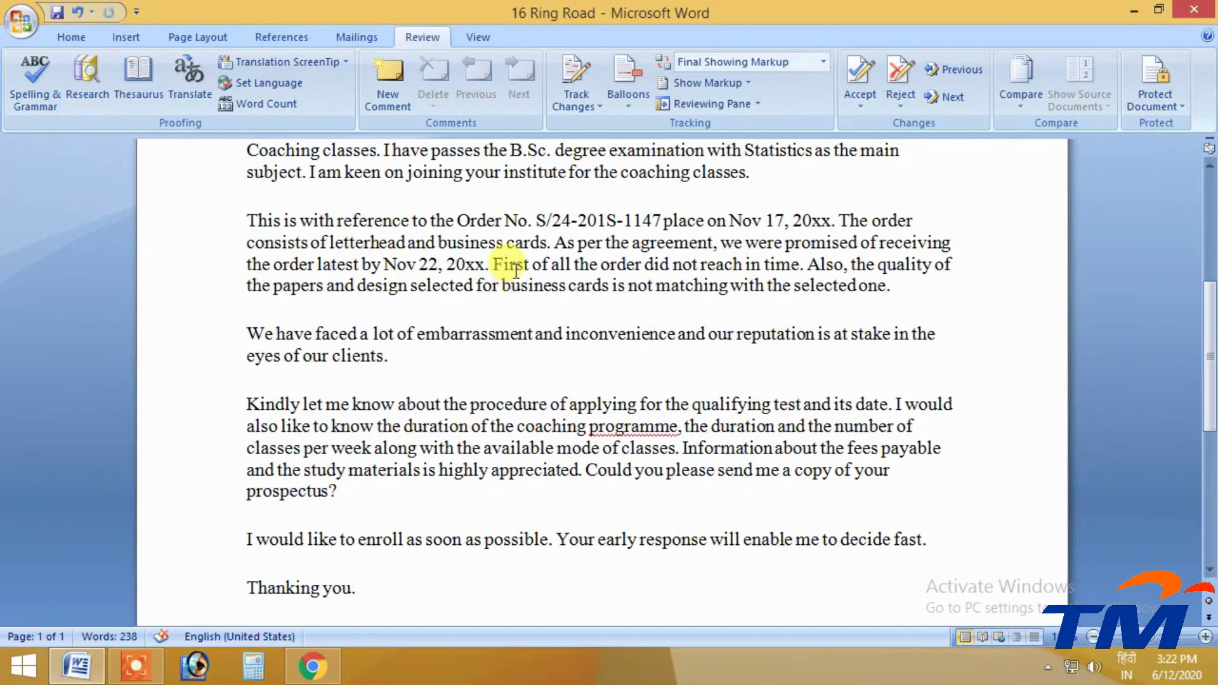
{"action": "right_click", "coordinate": [625, 424]}
{"action": "scroll", "coordinate": [592, 315], "scroll_direction": "up", "scroll_amount": 4}
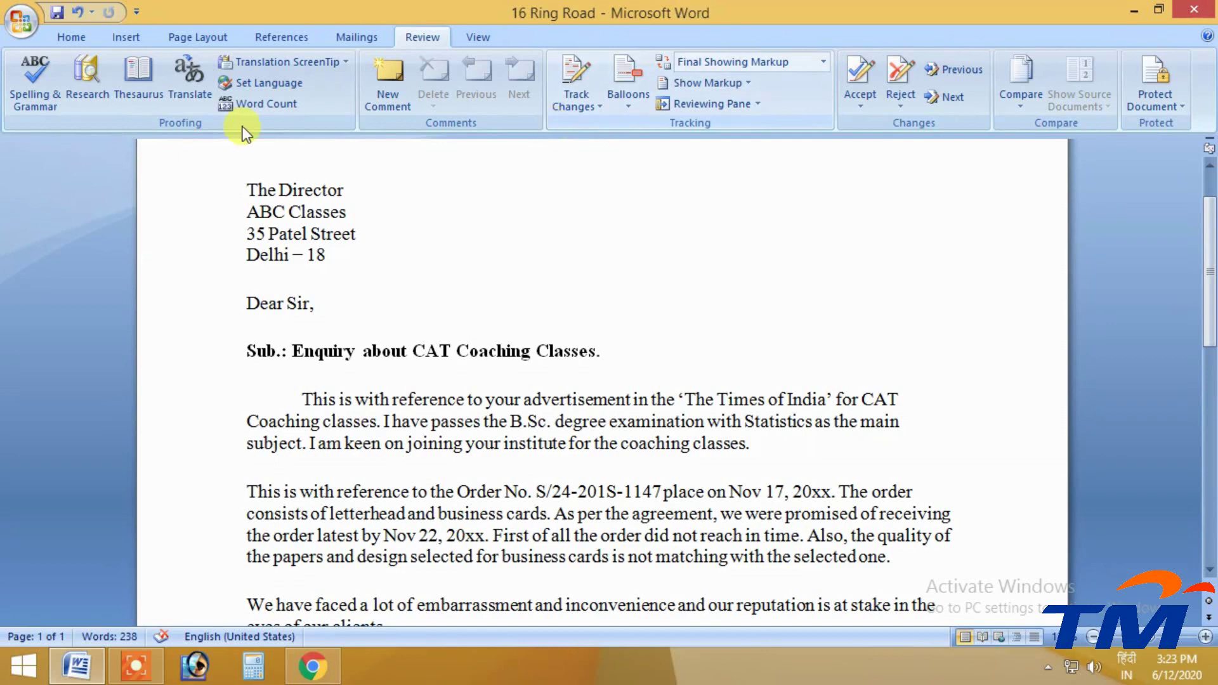
Remove the indent at the start of the first paragraph
{"action": "left_click", "coordinate": [303, 398]}
{"action": "key", "text": "BackSpace"}
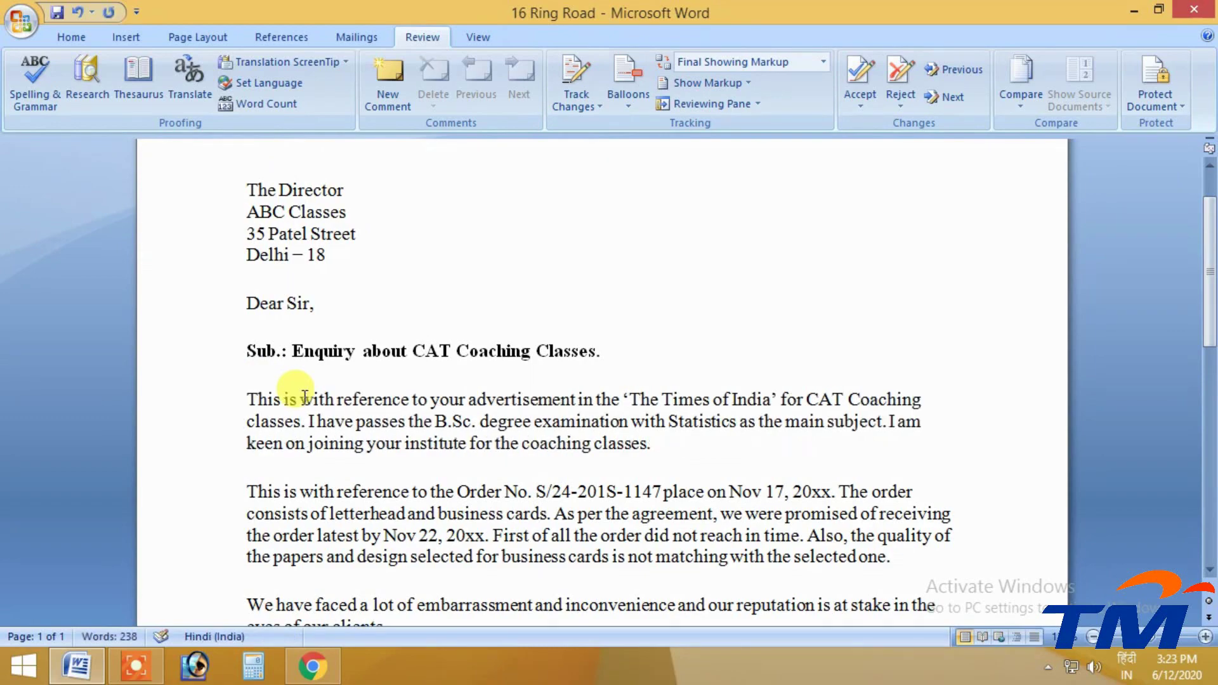
{"action": "scroll", "coordinate": [419, 435], "scroll_direction": "down", "scroll_amount": 6}
{"action": "scroll", "coordinate": [412, 445], "scroll_direction": "up", "scroll_amount": 5}
{"action": "scroll", "coordinate": [407, 453], "scroll_direction": "up", "scroll_amount": 3}
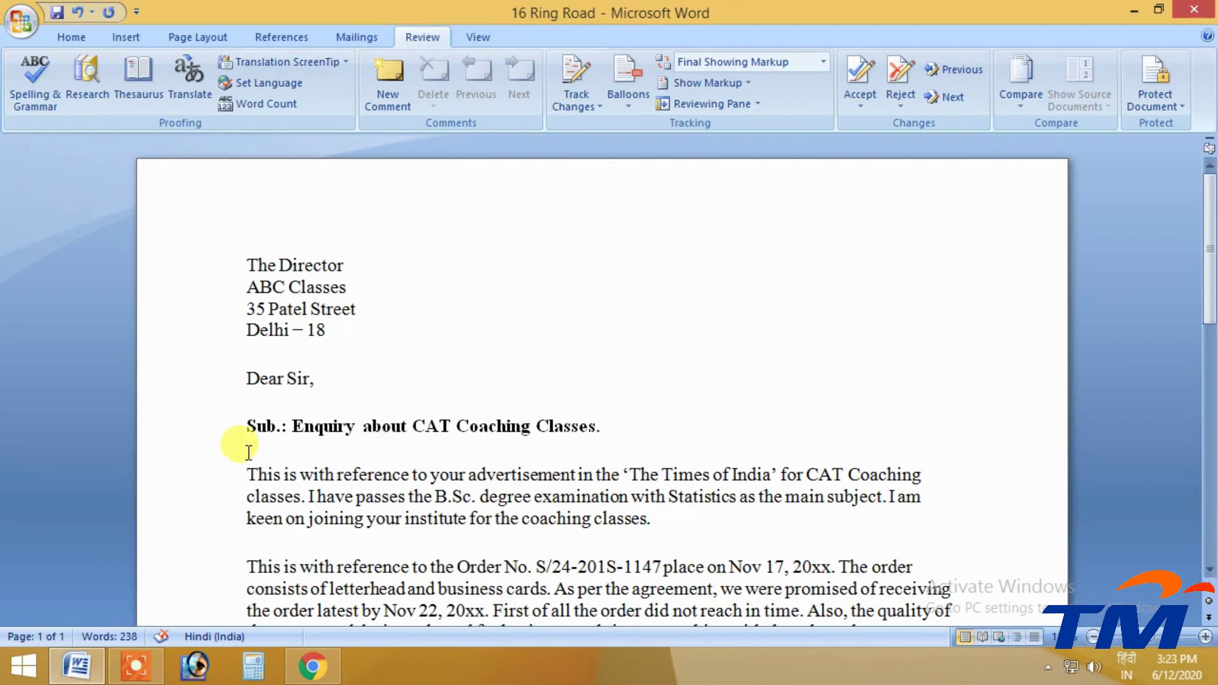
Return the subject line to the left margin and turn on Track Changes
{"action": "left_click_drag", "start_coordinate": [630, 438], "coordinate": [237, 427]}
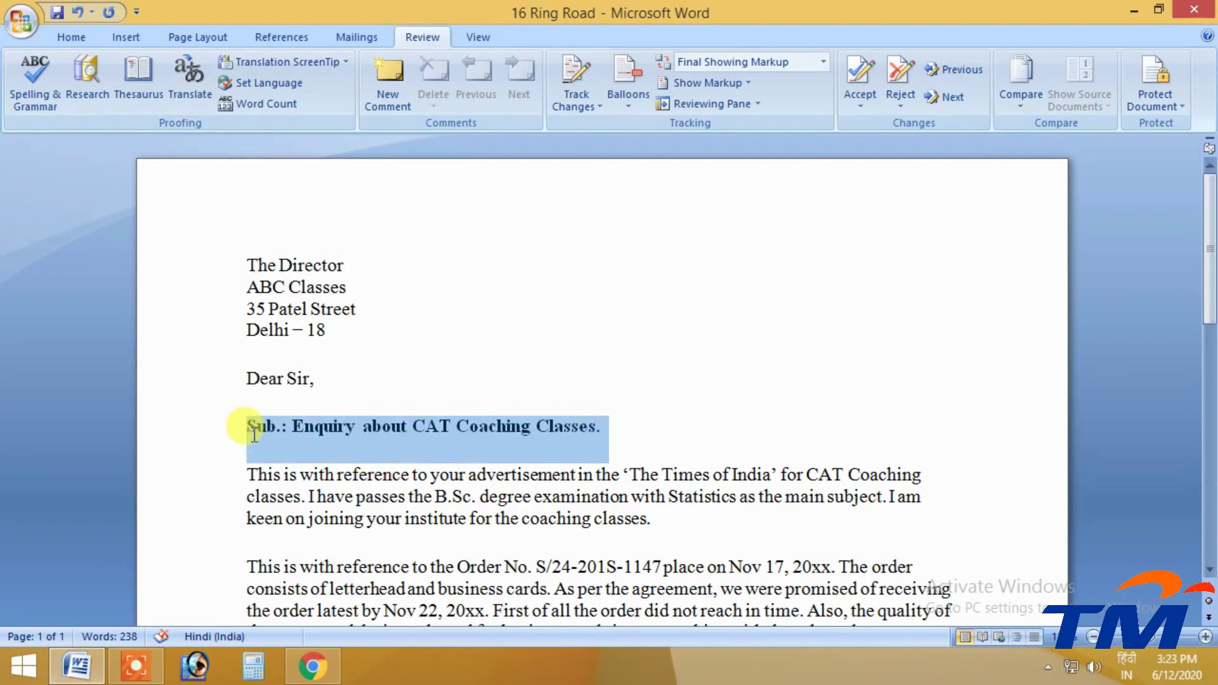
{"action": "key", "text": "Tab"}
{"action": "left_click", "coordinate": [304, 426]}
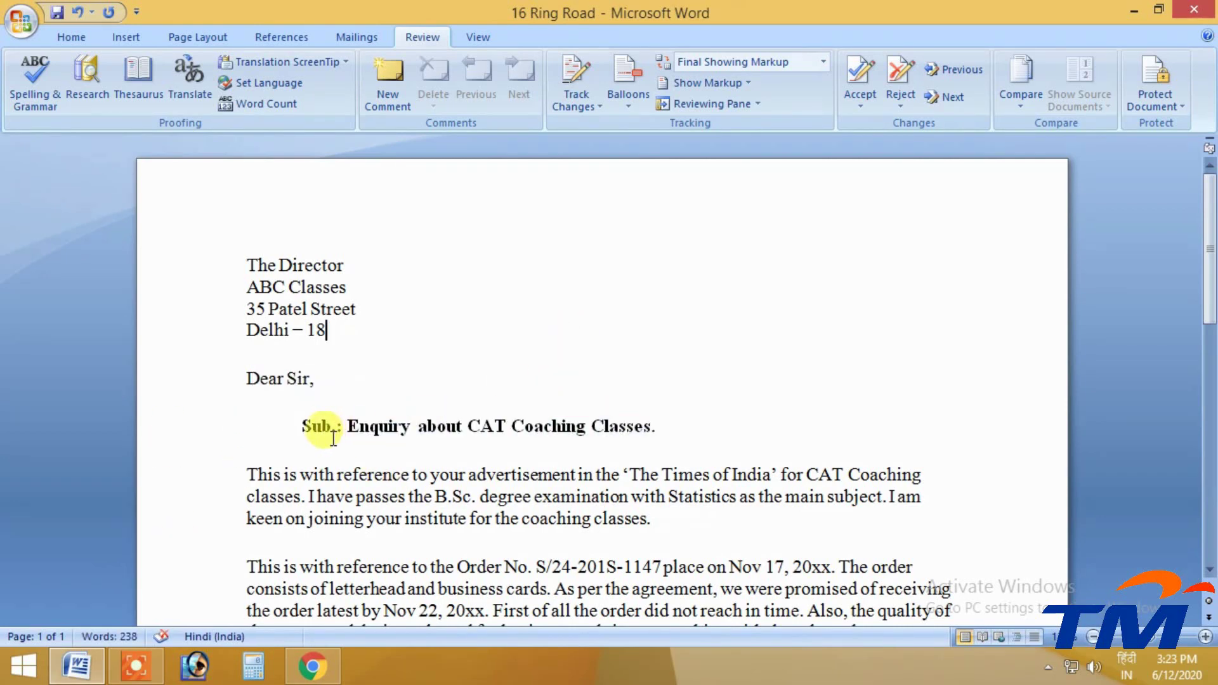
{"action": "key", "text": "BackSpace"}
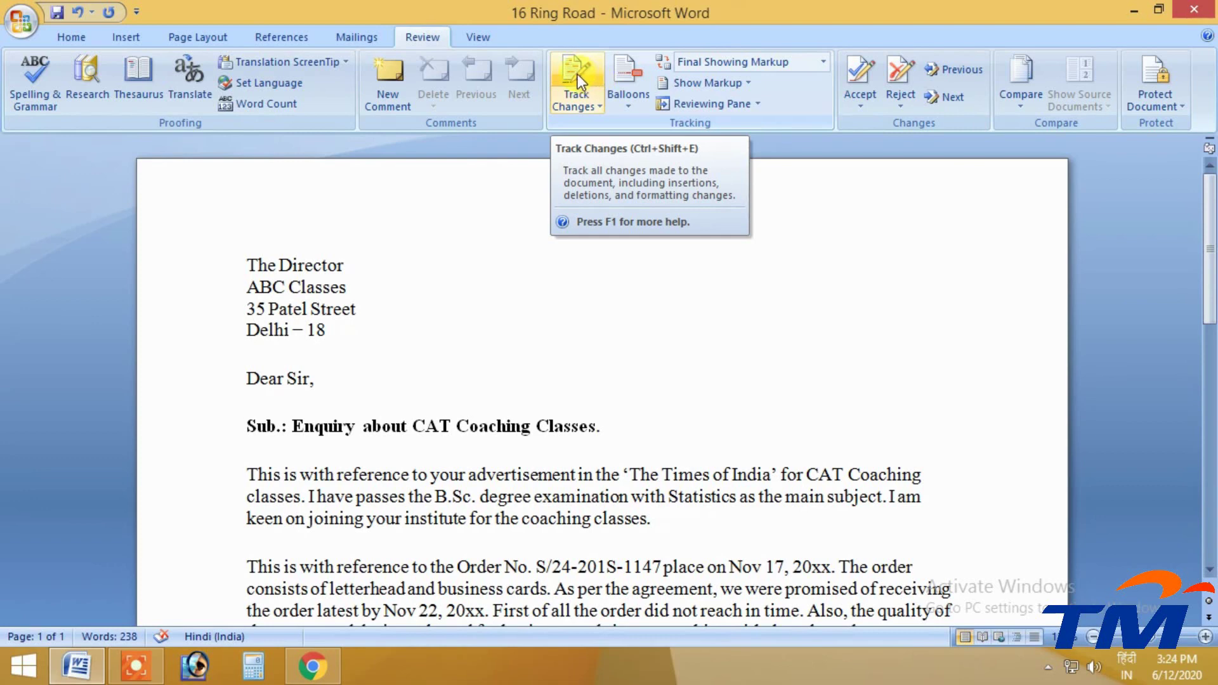
{"action": "left_click", "coordinate": [577, 74]}
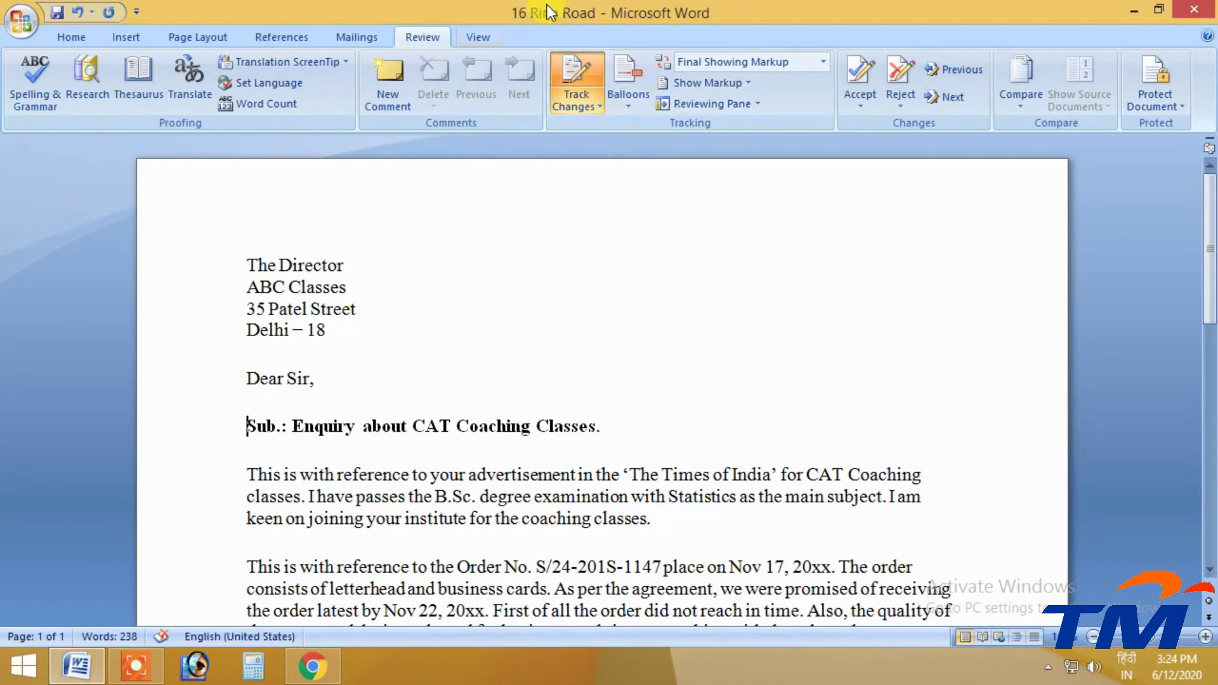
{"action": "left_click", "coordinate": [244, 412]}
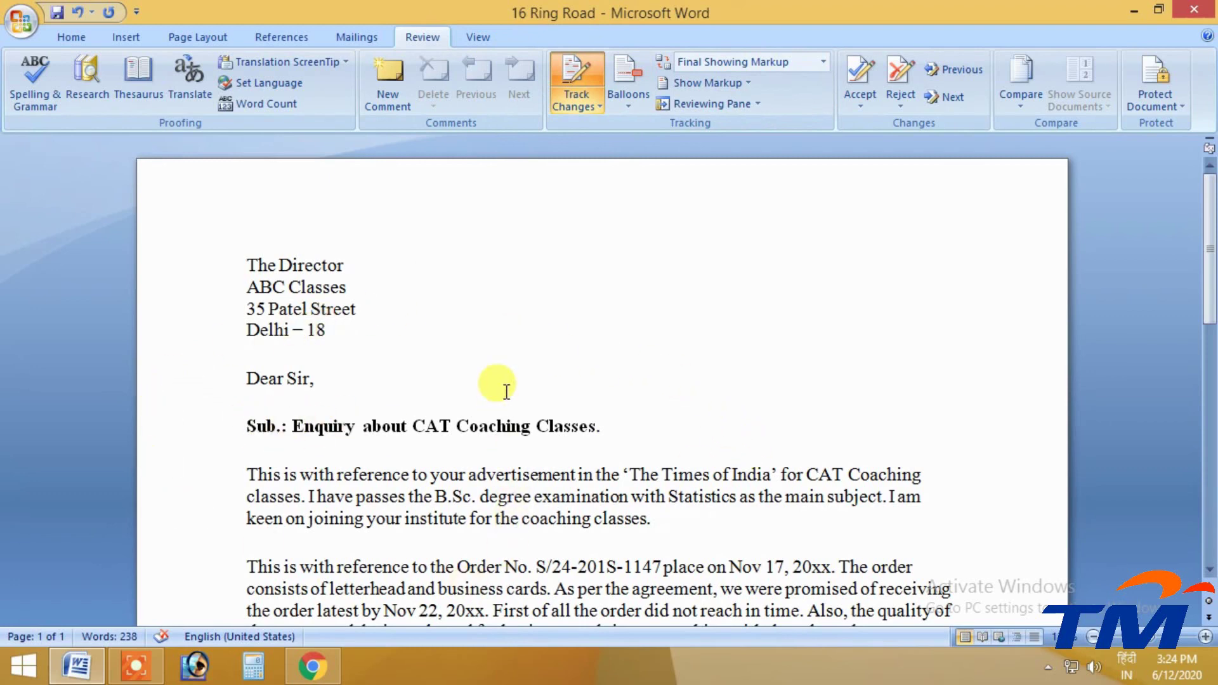
Tab-indent the 'Sub.' line as a tracked change and show all revisions inline
{"action": "scroll", "coordinate": [508, 381], "scroll_direction": "down", "scroll_amount": 2}
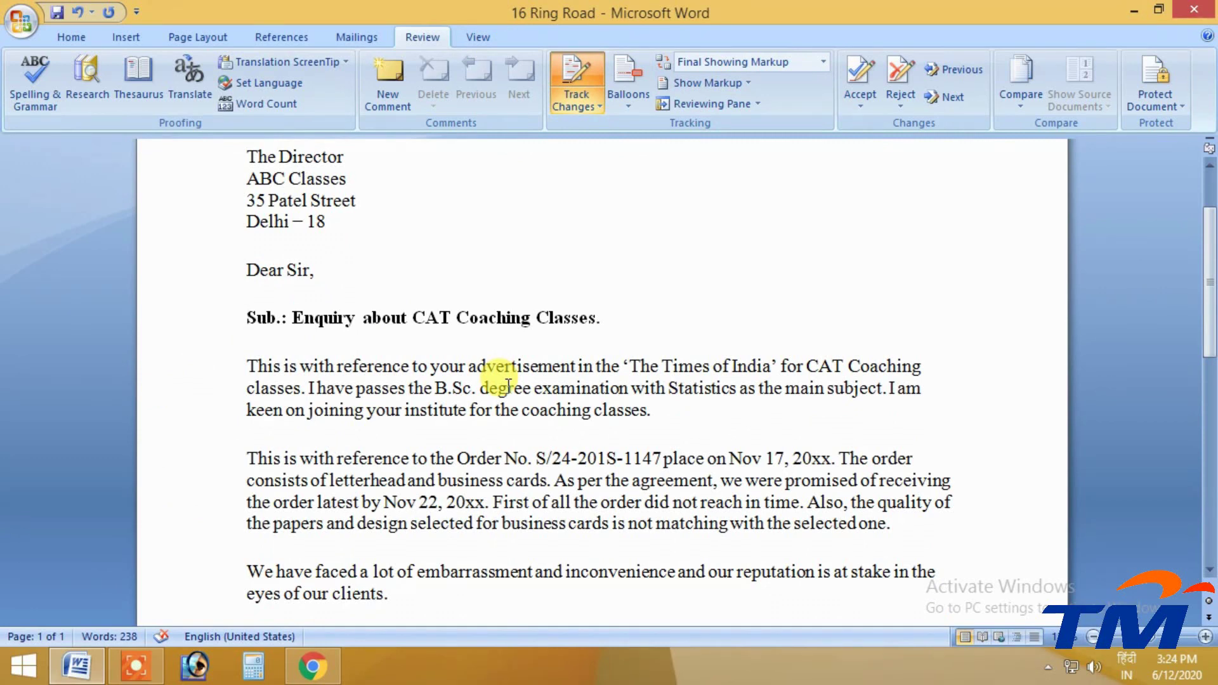
{"action": "left_click", "coordinate": [258, 332]}
{"action": "left_click", "coordinate": [242, 317]}
{"action": "key", "text": "Tab"}
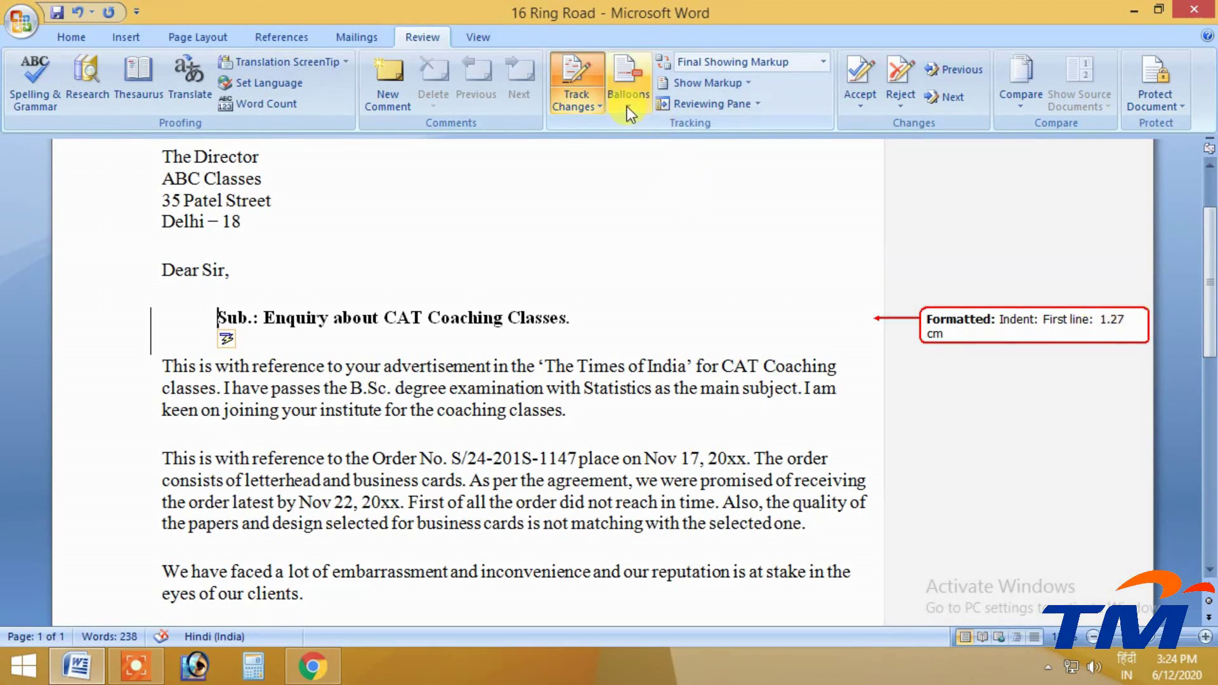
{"action": "left_click", "coordinate": [627, 106]}
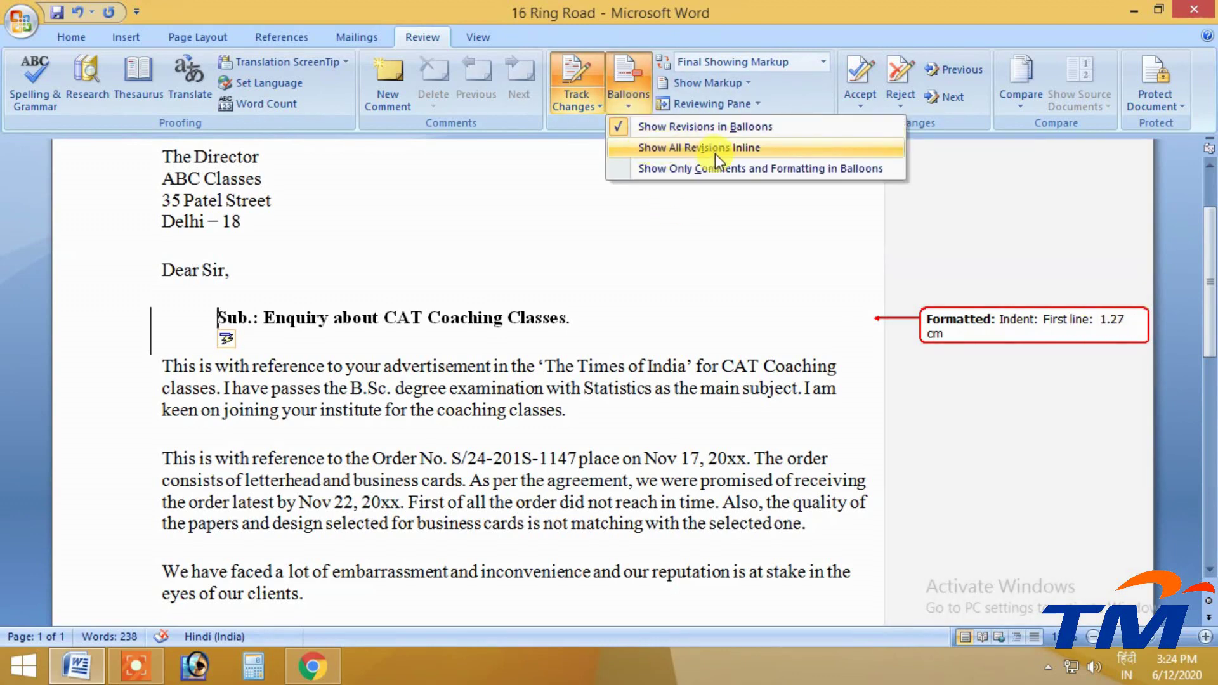
{"action": "left_click", "coordinate": [746, 151]}
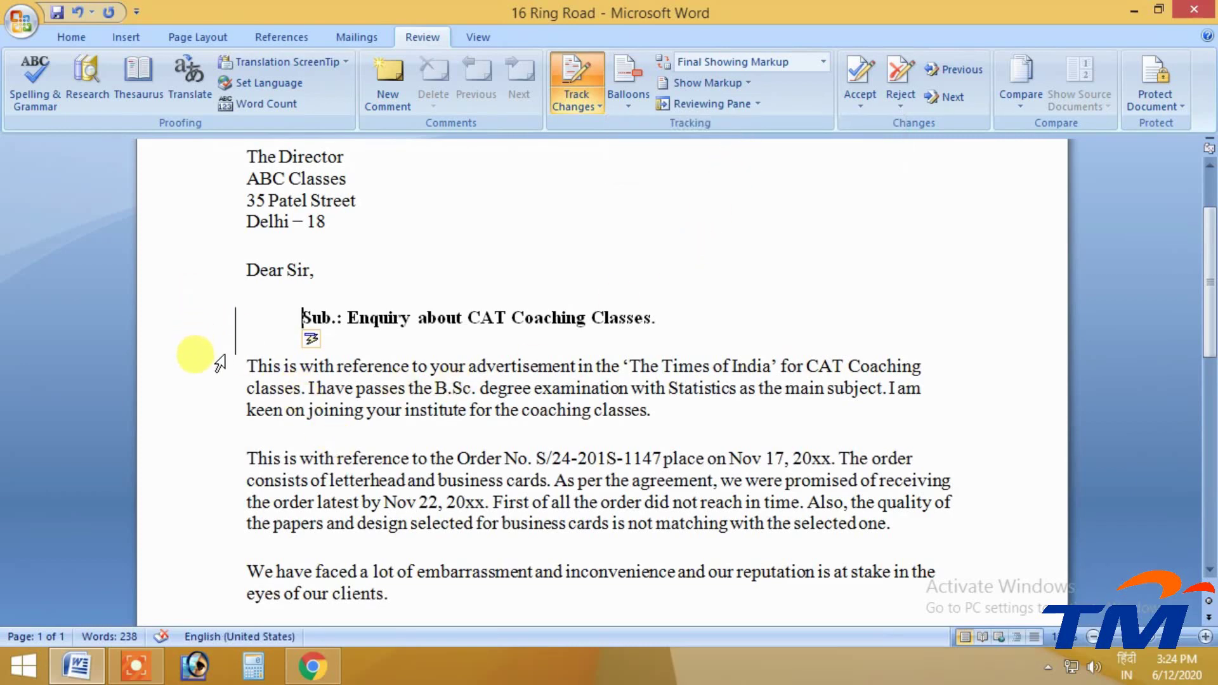
Tab-indent the first lines of the first, Order No., 'We have faced' and 'Kindly' paragraphs, undoing one stray indent
{"action": "left_click", "coordinate": [247, 367]}
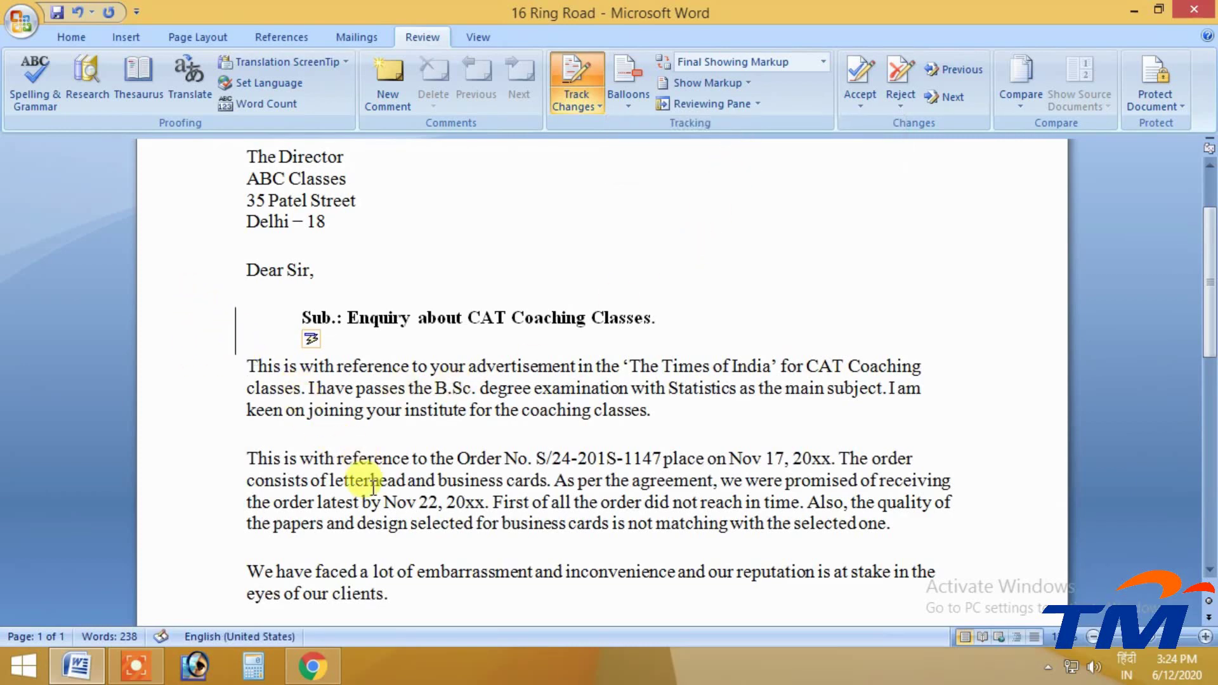
{"action": "key", "text": "Tab"}
{"action": "left_click", "coordinate": [249, 458]}
{"action": "key", "text": "Tab"}
{"action": "scroll", "coordinate": [270, 507], "scroll_direction": "down", "scroll_amount": 3}
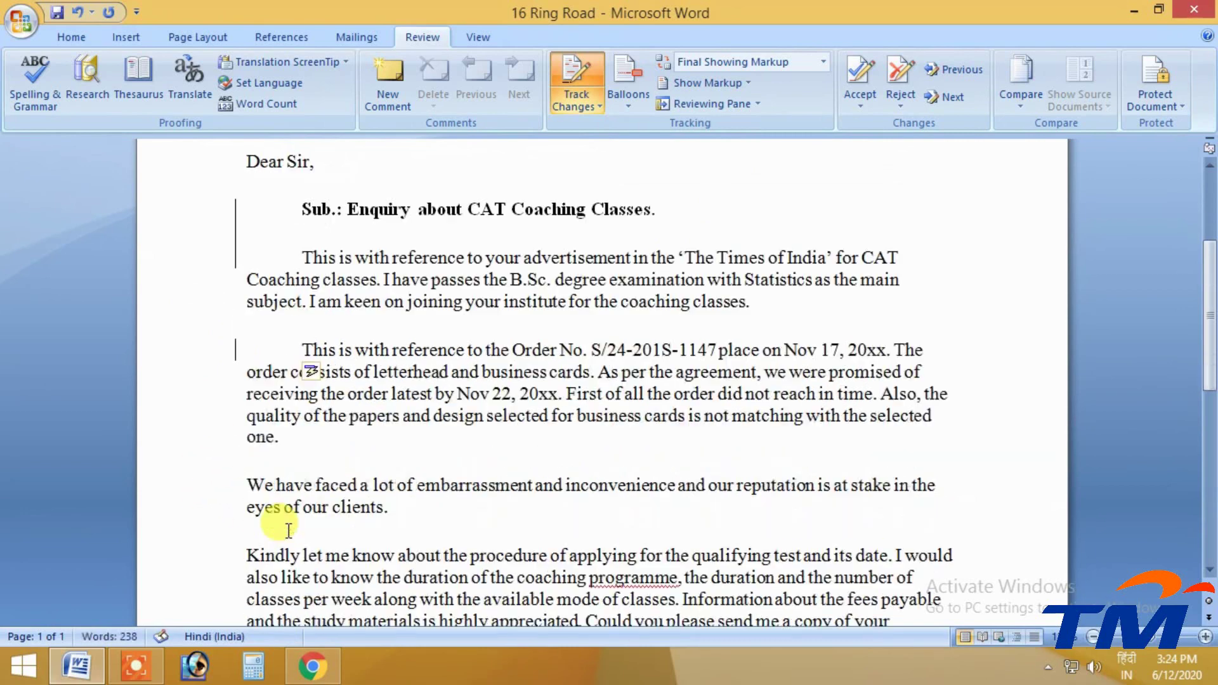
{"action": "left_click", "coordinate": [247, 383]}
{"action": "key", "text": "Tab"}
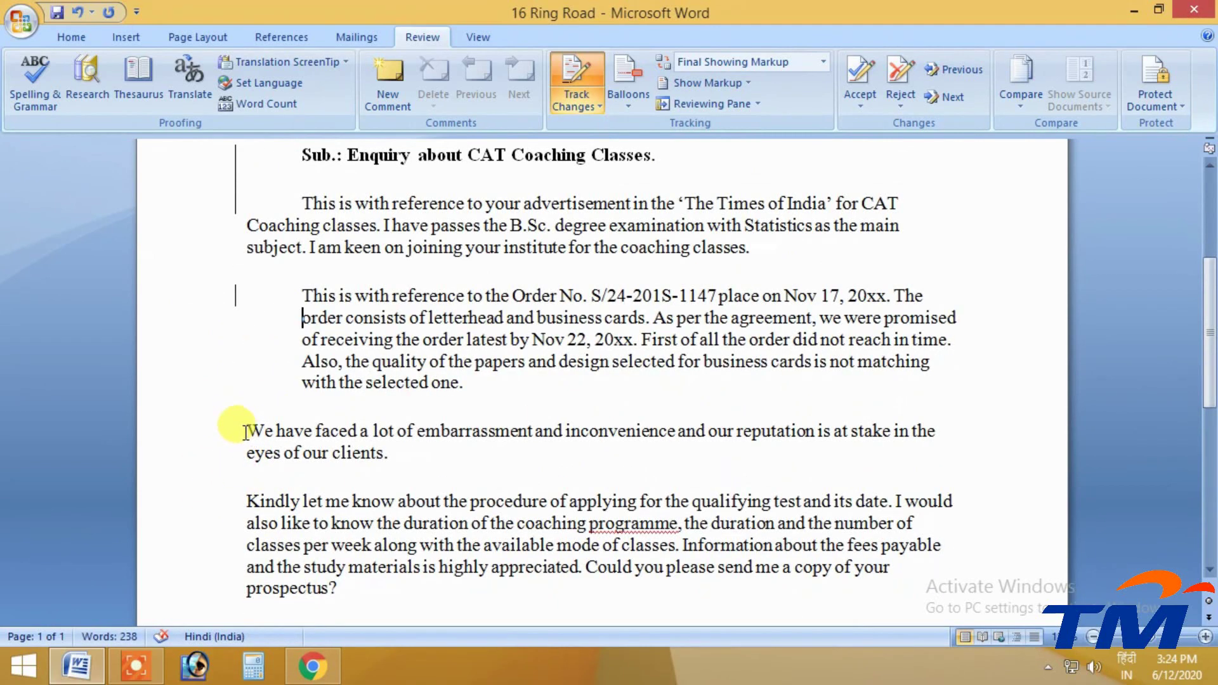
{"action": "key", "text": "ctrl+z"}
{"action": "left_click", "coordinate": [247, 432]}
{"action": "key", "text": "Tab"}
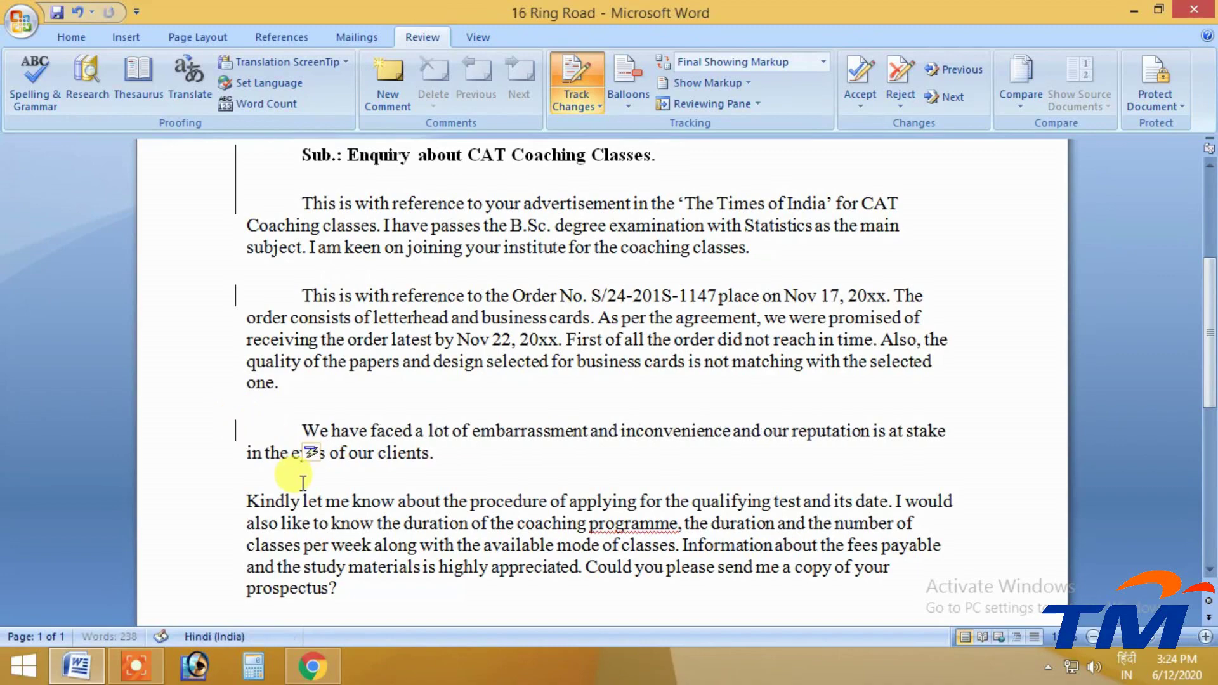
{"action": "left_click", "coordinate": [247, 498]}
{"action": "key", "text": "Tab"}
{"action": "scroll", "coordinate": [354, 536], "scroll_direction": "down", "scroll_amount": 3}
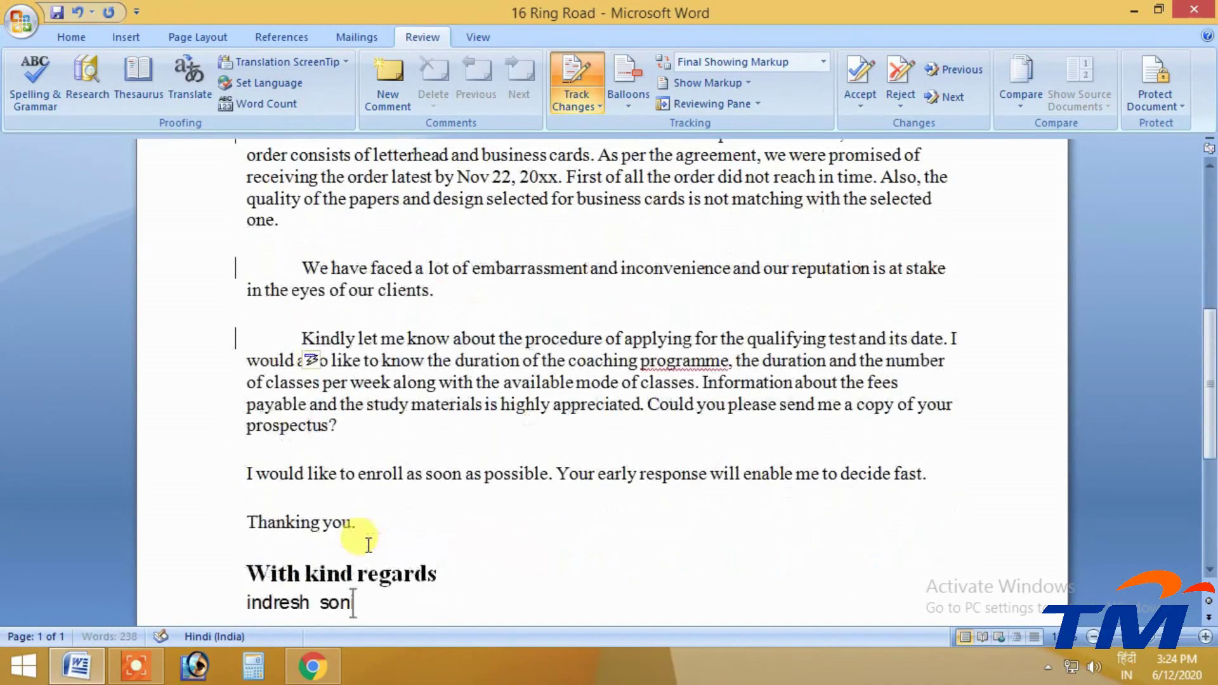
{"action": "scroll", "coordinate": [365, 543], "scroll_direction": "up", "scroll_amount": 6}
{"action": "scroll", "coordinate": [365, 542], "scroll_direction": "down", "scroll_amount": 3}
{"action": "scroll", "coordinate": [354, 536], "scroll_direction": "up", "scroll_amount": 5}
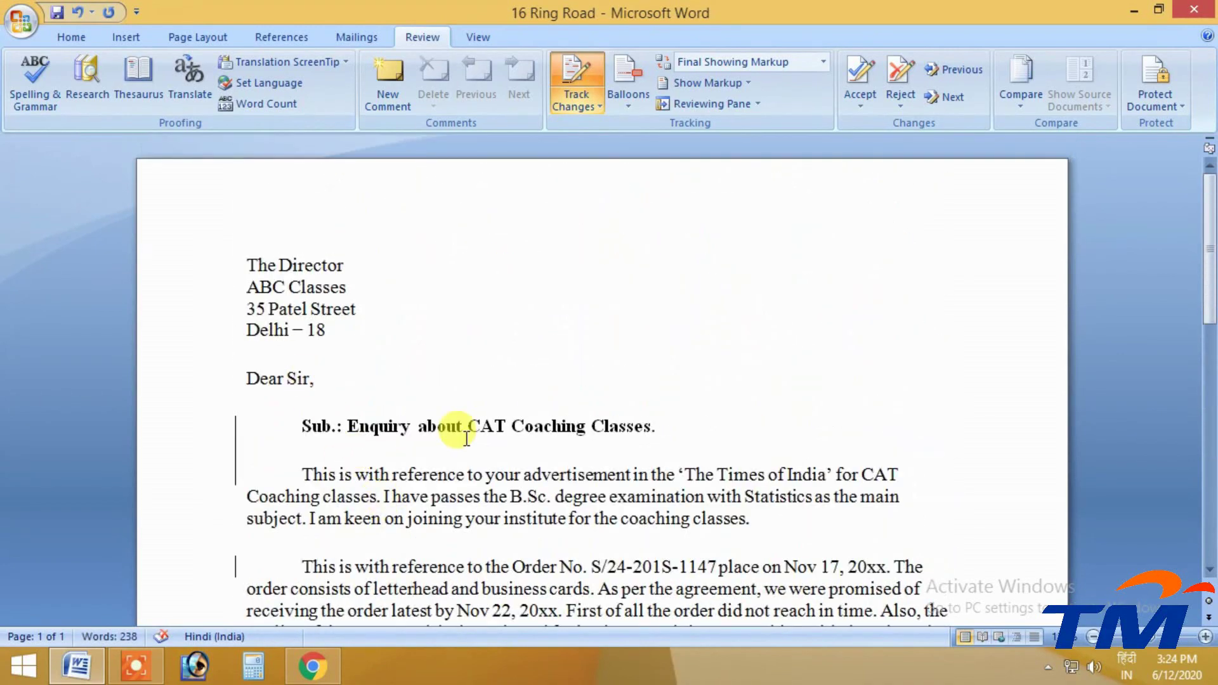
{"action": "scroll", "coordinate": [463, 427], "scroll_direction": "down", "scroll_amount": 1}
{"action": "scroll", "coordinate": [430, 427], "scroll_direction": "down", "scroll_amount": 1}
{"action": "scroll", "coordinate": [250, 218], "scroll_direction": "up", "scroll_amount": 1}
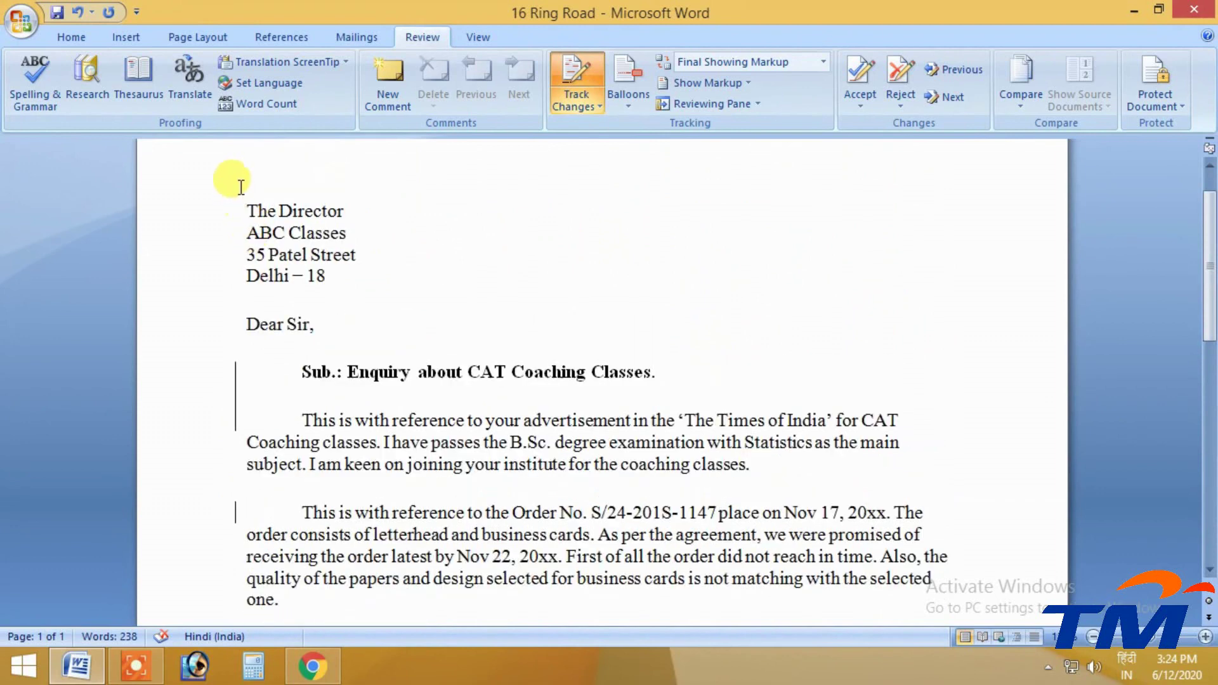
Make the recipient address lines bold
{"action": "left_click_drag", "start_coordinate": [239, 183], "coordinate": [328, 279]}
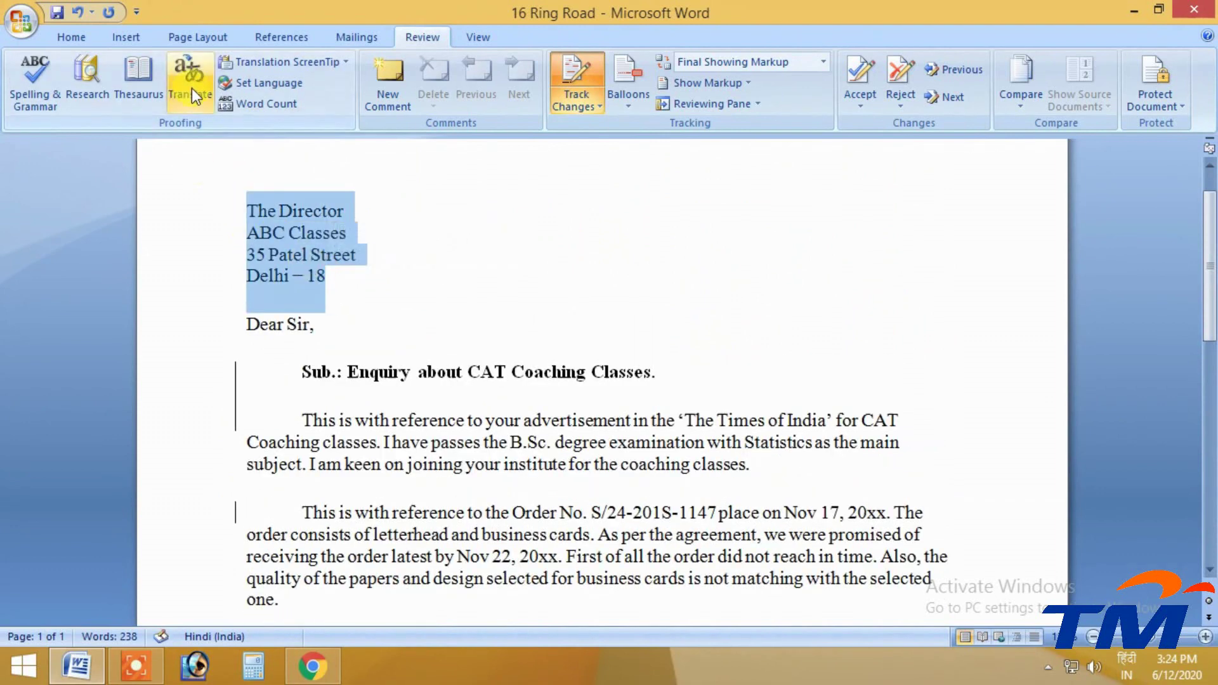
{"action": "left_click", "coordinate": [90, 35]}
{"action": "left_click", "coordinate": [165, 98]}
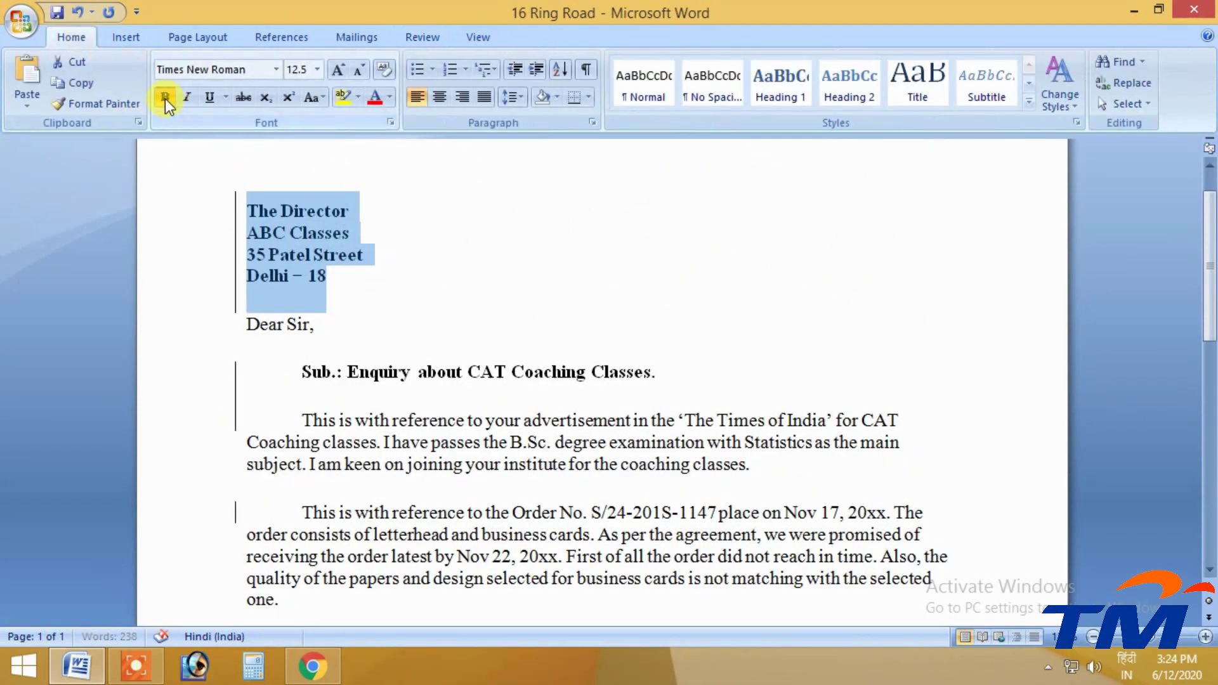
{"action": "key", "text": "Right"}
Delete the late-order and mismatched-papers sentences from the Order No. paragraph
{"action": "scroll", "coordinate": [537, 381], "scroll_direction": "down", "scroll_amount": 1}
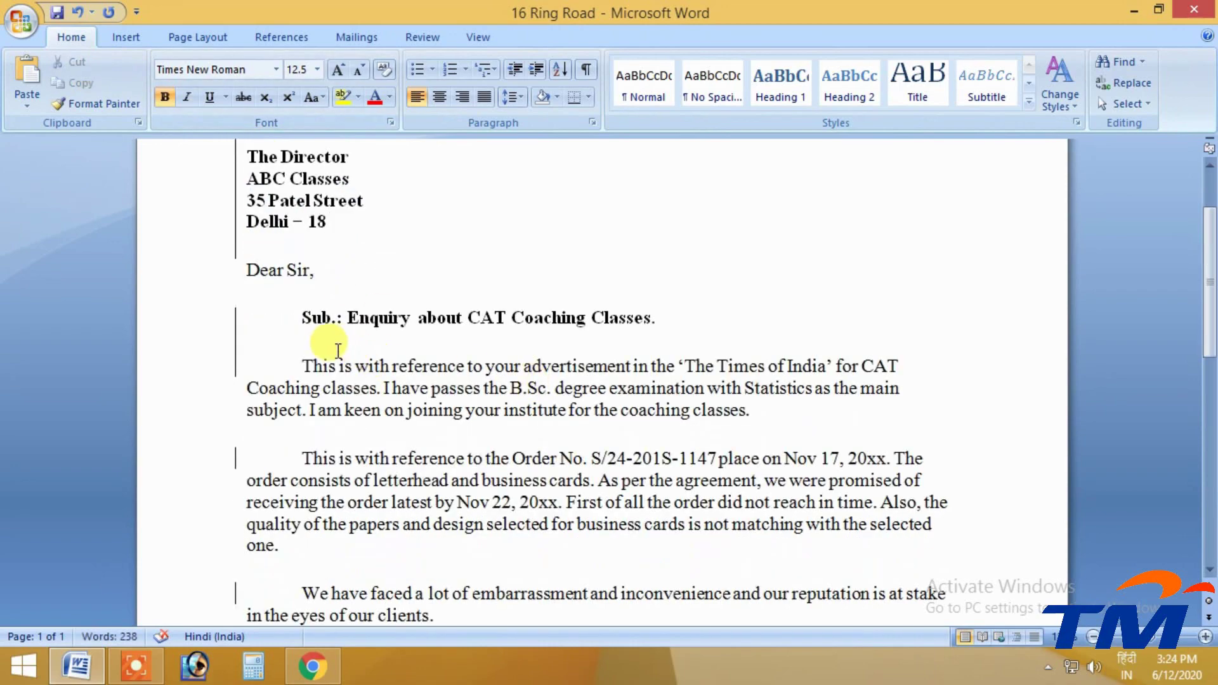
{"action": "scroll", "coordinate": [318, 353], "scroll_direction": "down", "scroll_amount": 1}
{"action": "scroll", "coordinate": [609, 368], "scroll_direction": "down", "scroll_amount": 1}
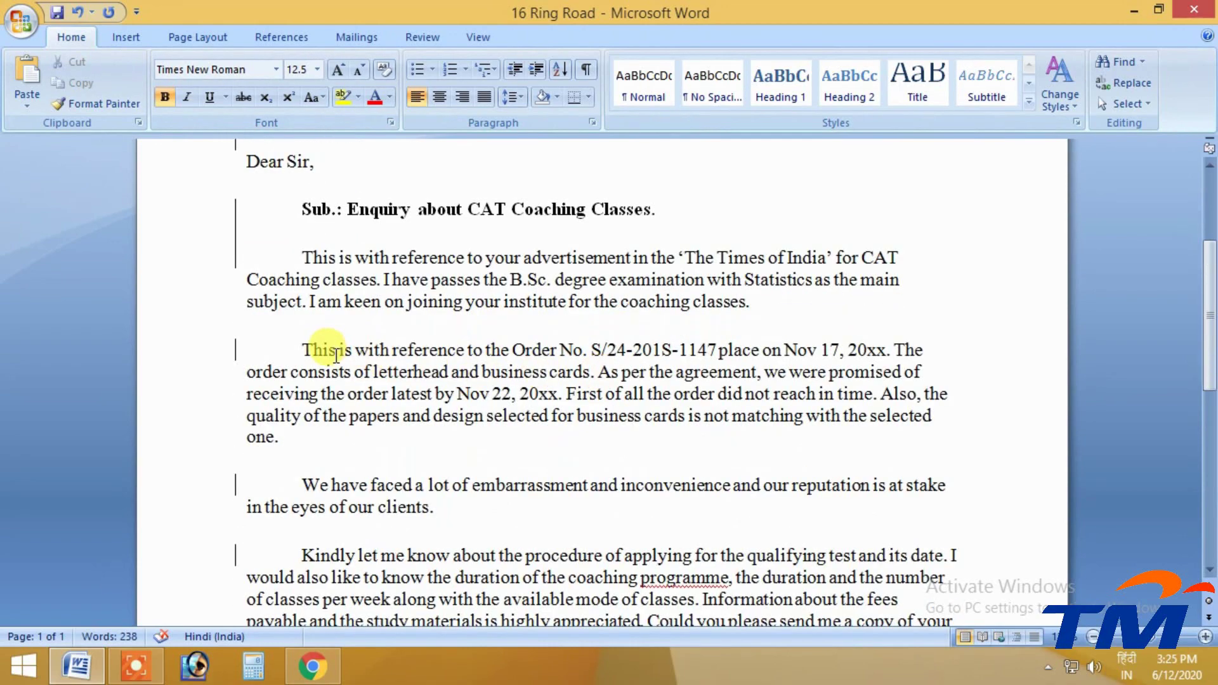
{"action": "scroll", "coordinate": [642, 413], "scroll_direction": "down", "scroll_amount": 1}
{"action": "left_click", "coordinate": [417, 380]}
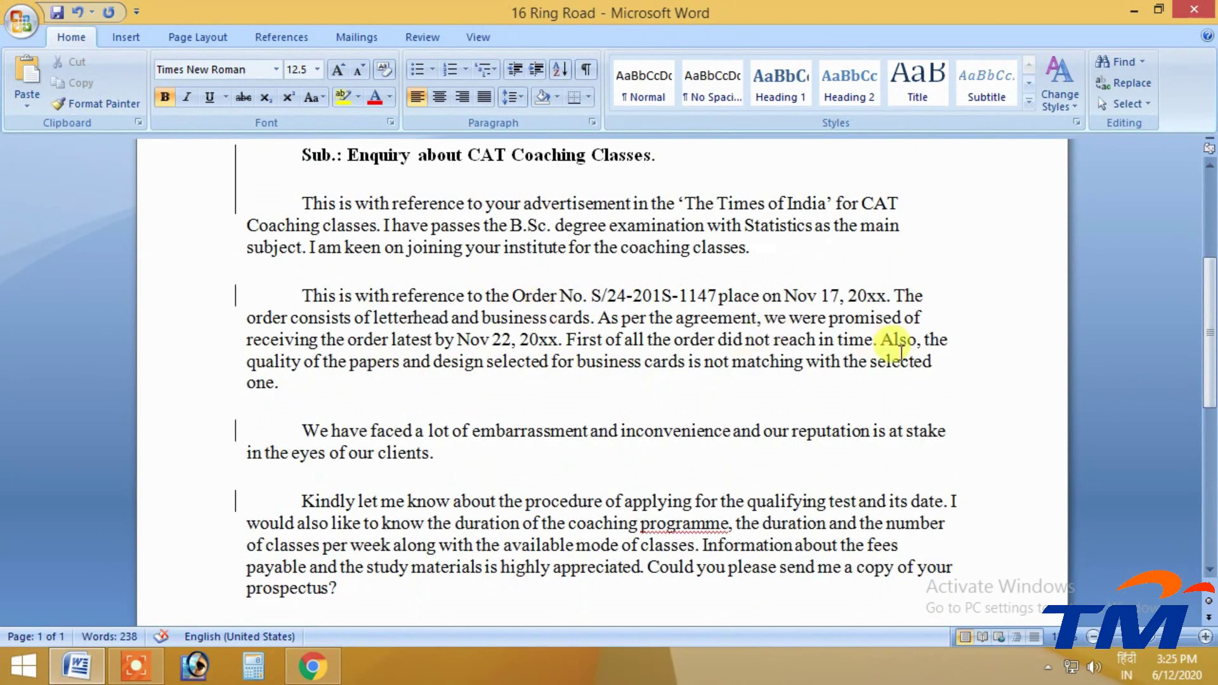
{"action": "left_click_drag", "start_coordinate": [282, 382], "coordinate": [561, 341]}
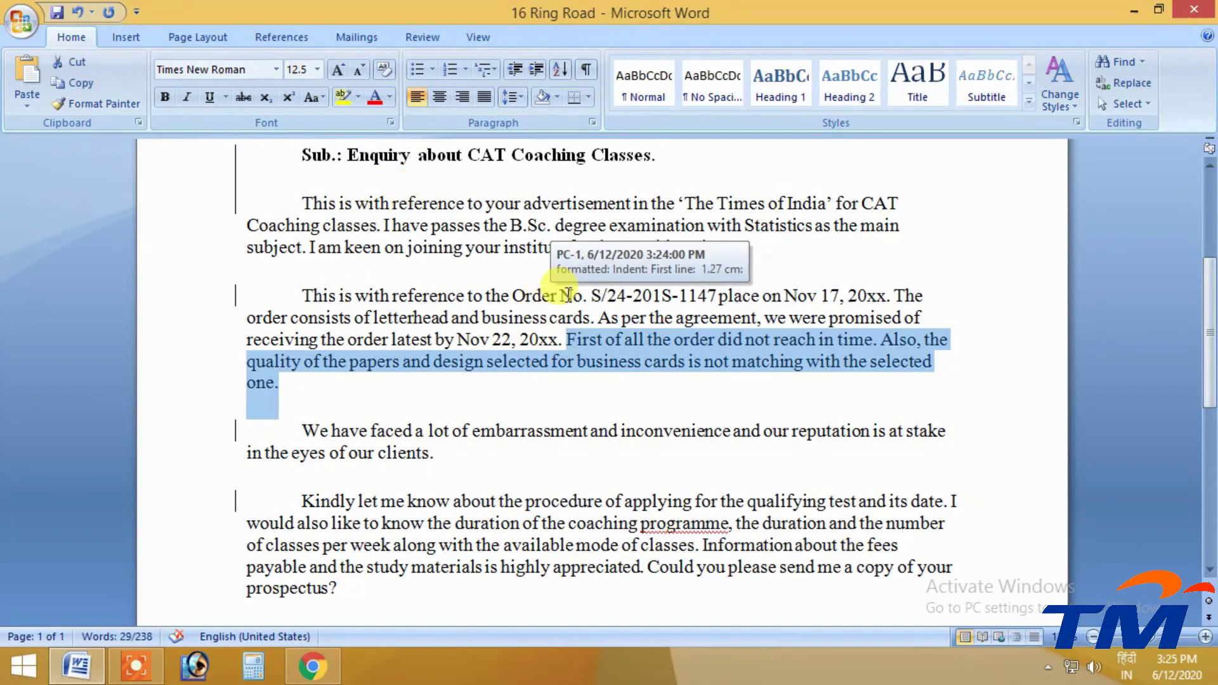
{"action": "key", "text": "Delete"}
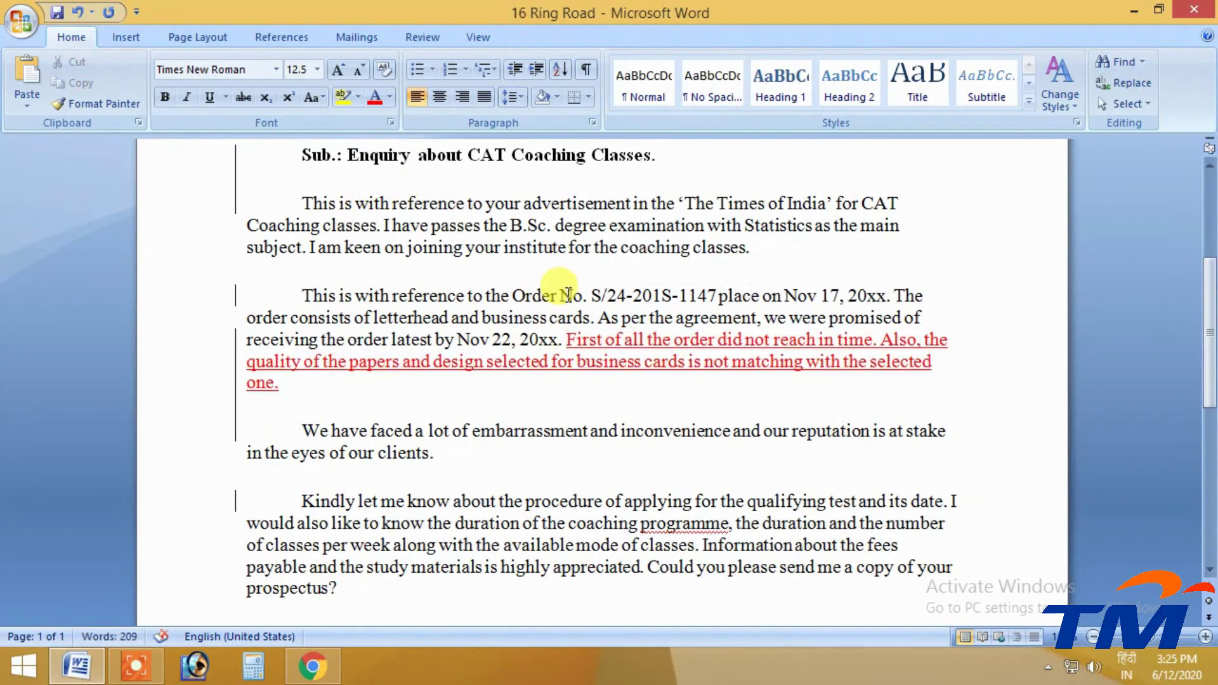
{"action": "scroll", "coordinate": [466, 394], "scroll_direction": "down", "scroll_amount": 2}
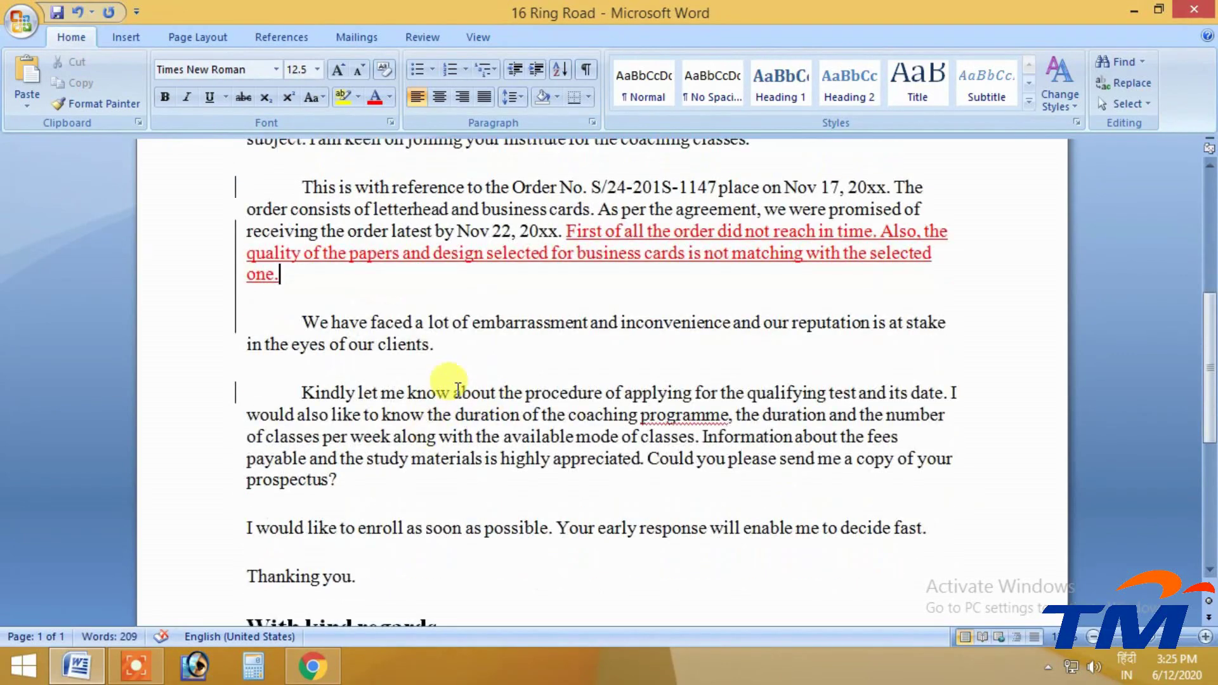
Insert 'This is all your Information Please submit it.' after 'in the eyes of our clients.'
{"action": "left_click", "coordinate": [448, 346]}
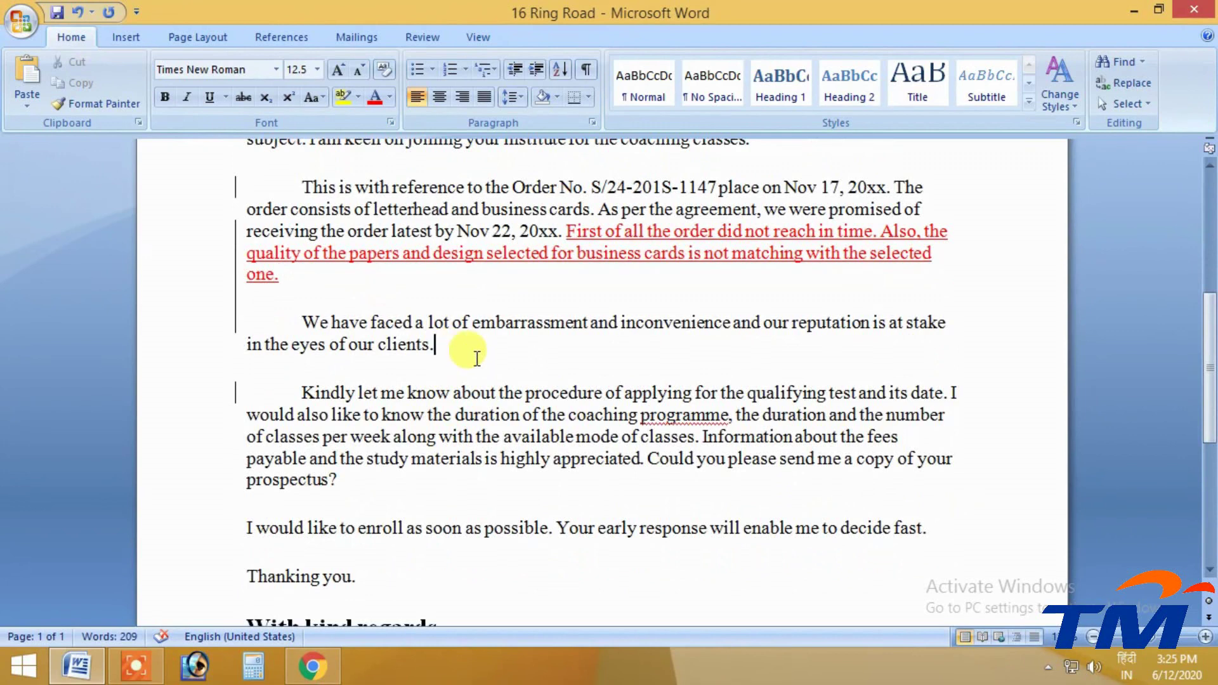
{"action": "type", "text": "This"}
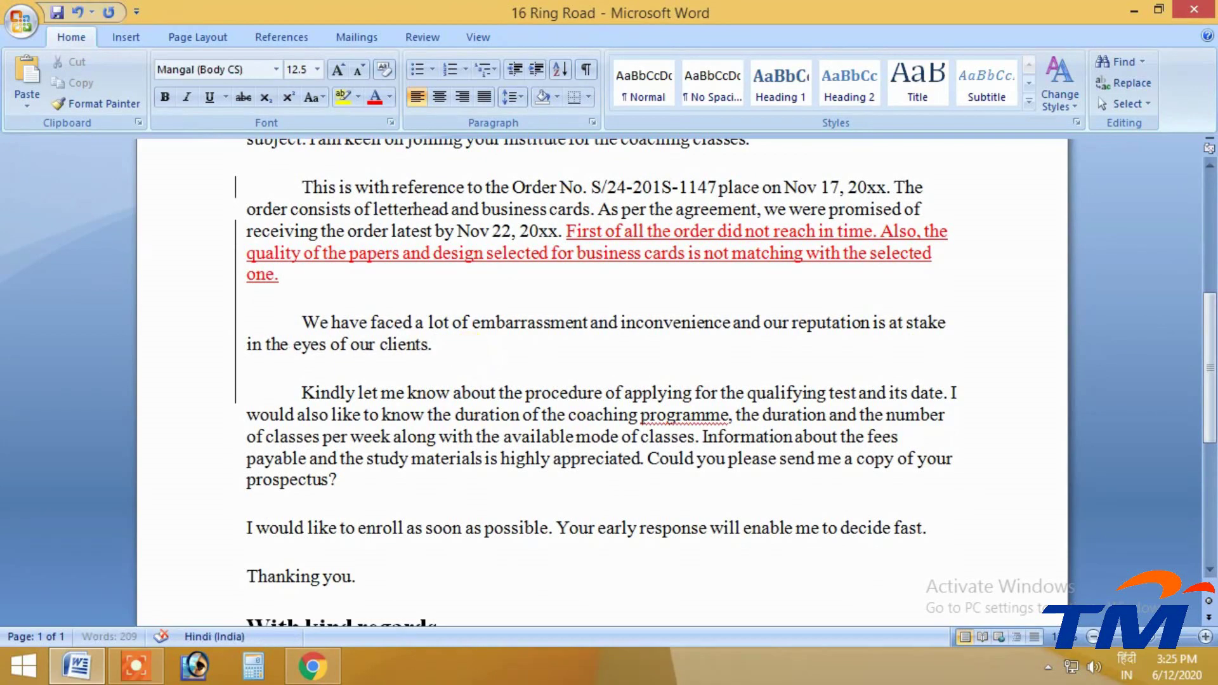
{"action": "type", "text": " is a"}
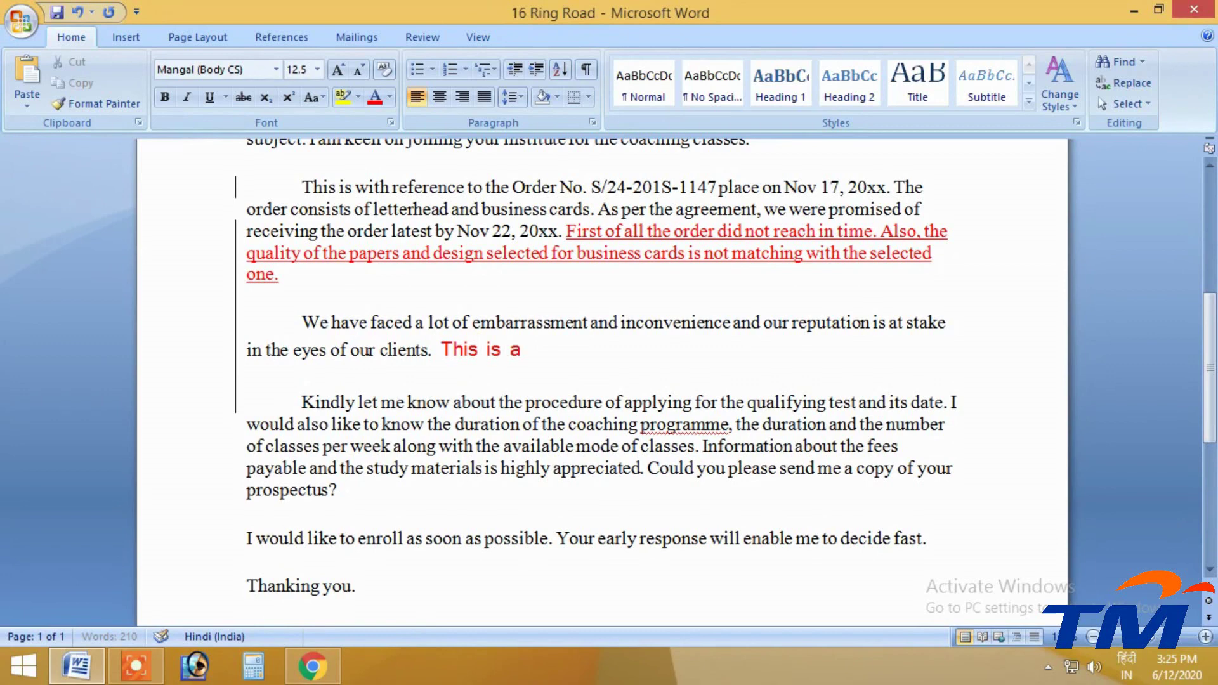
{"action": "type", "text": "ll your Information "}
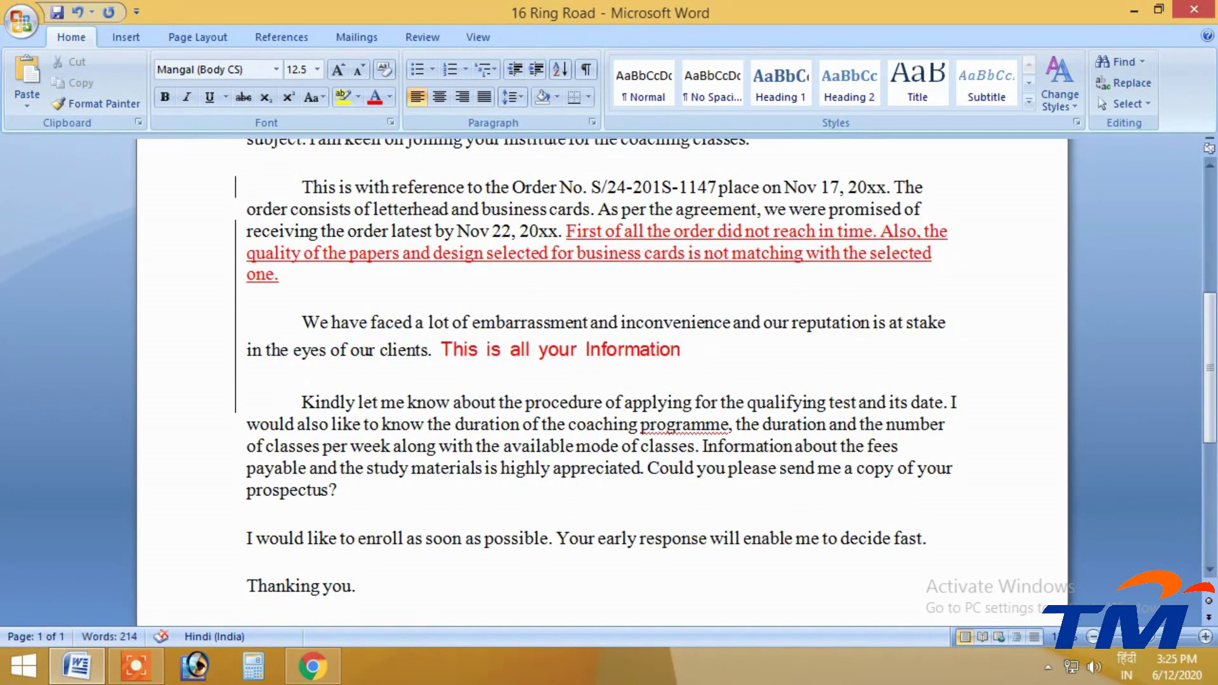
{"action": "type", "text": "Please"}
{"action": "type", "text": "submit "}
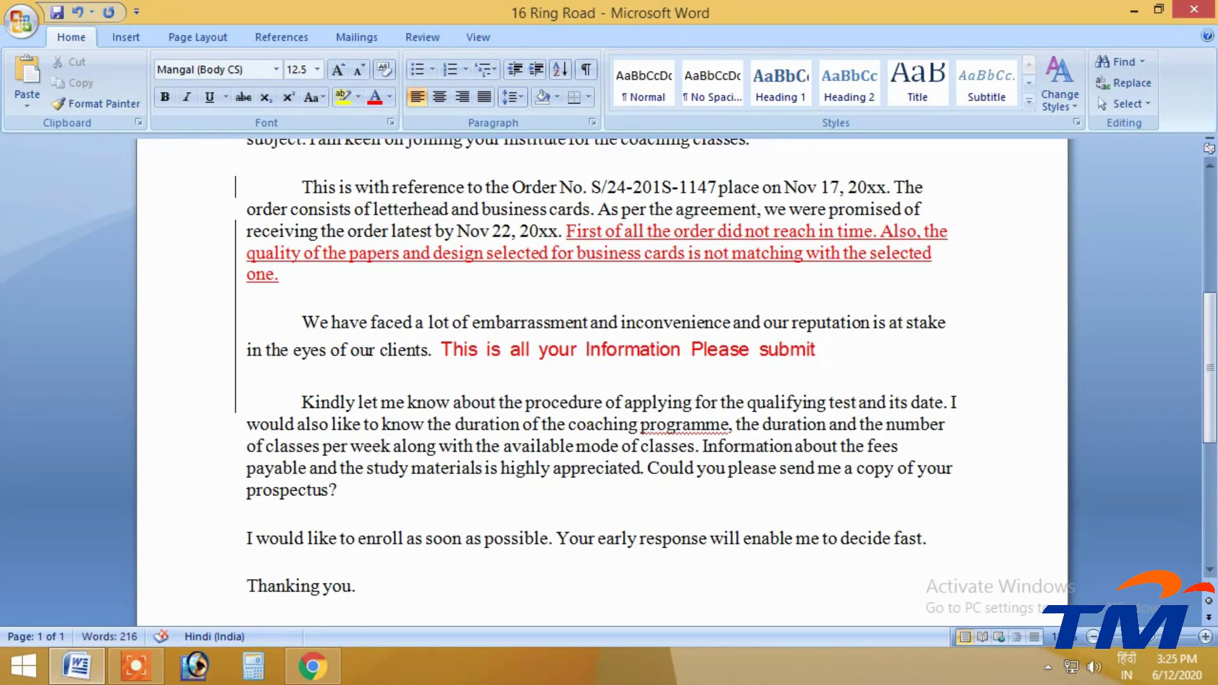
{"action": "type", "text": "it"}
{"action": "key", "text": "BackSpace"}
{"action": "type", "text": "."}
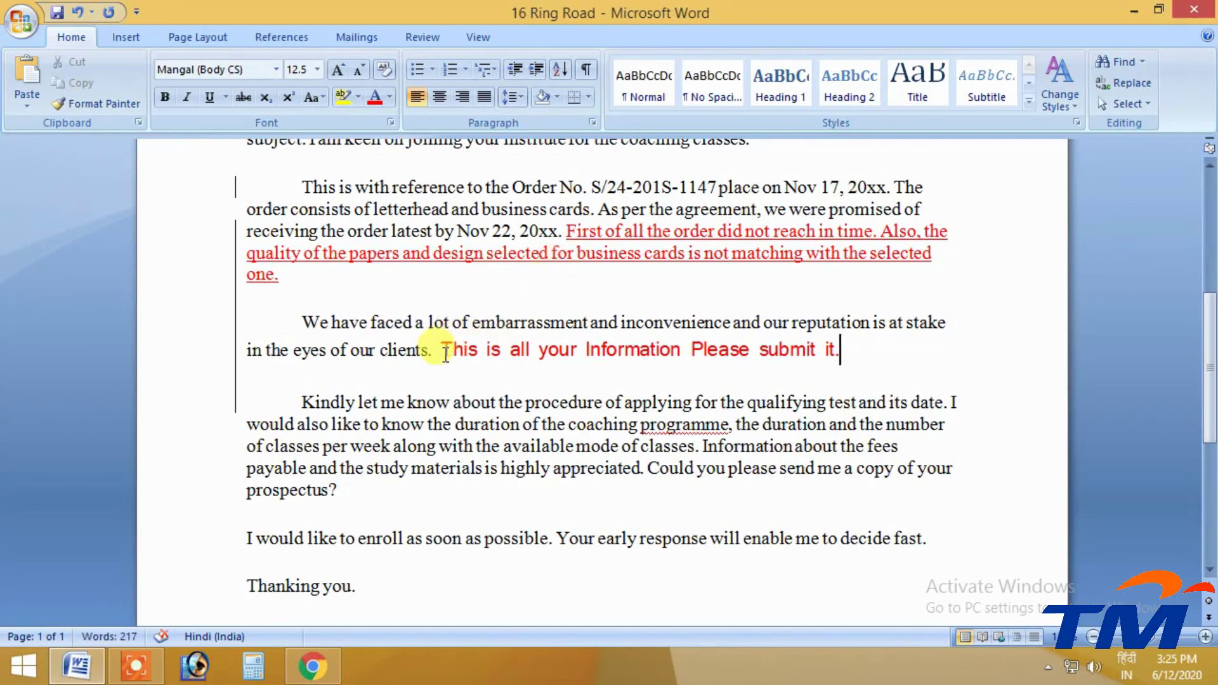
{"action": "mouse_move", "coordinate": [450, 337]}
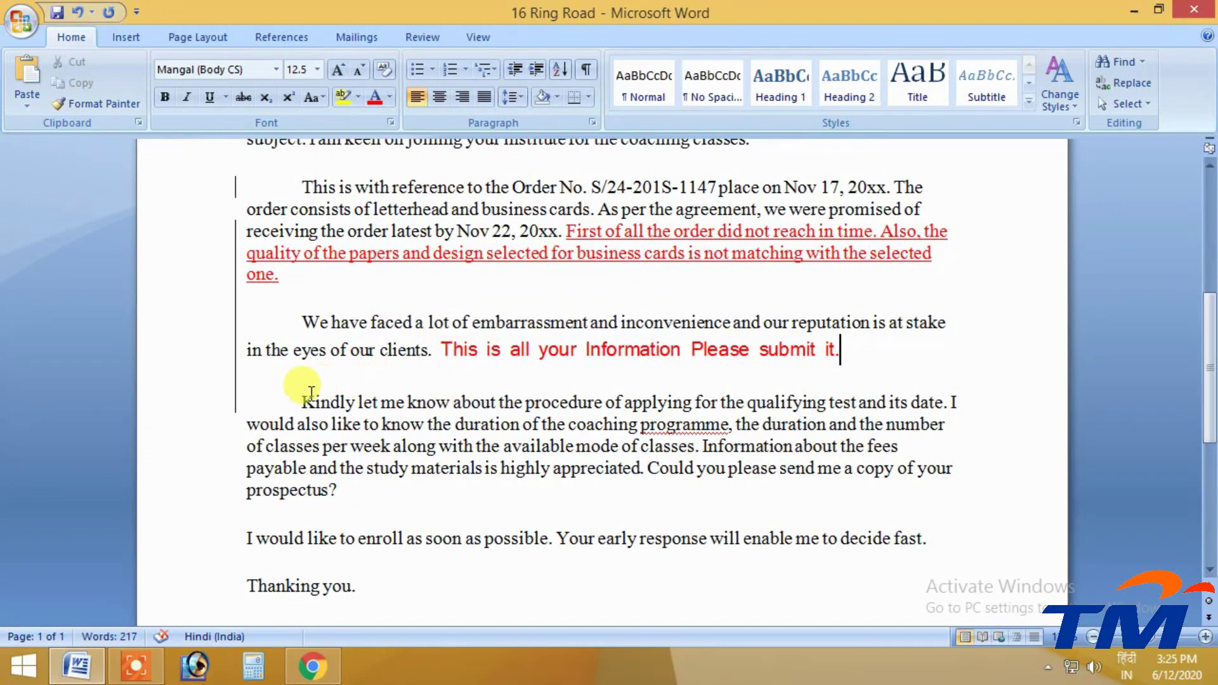
Make the 'Kindly let me know…' paragraph bold
{"action": "left_click_drag", "start_coordinate": [301, 396], "coordinate": [333, 510]}
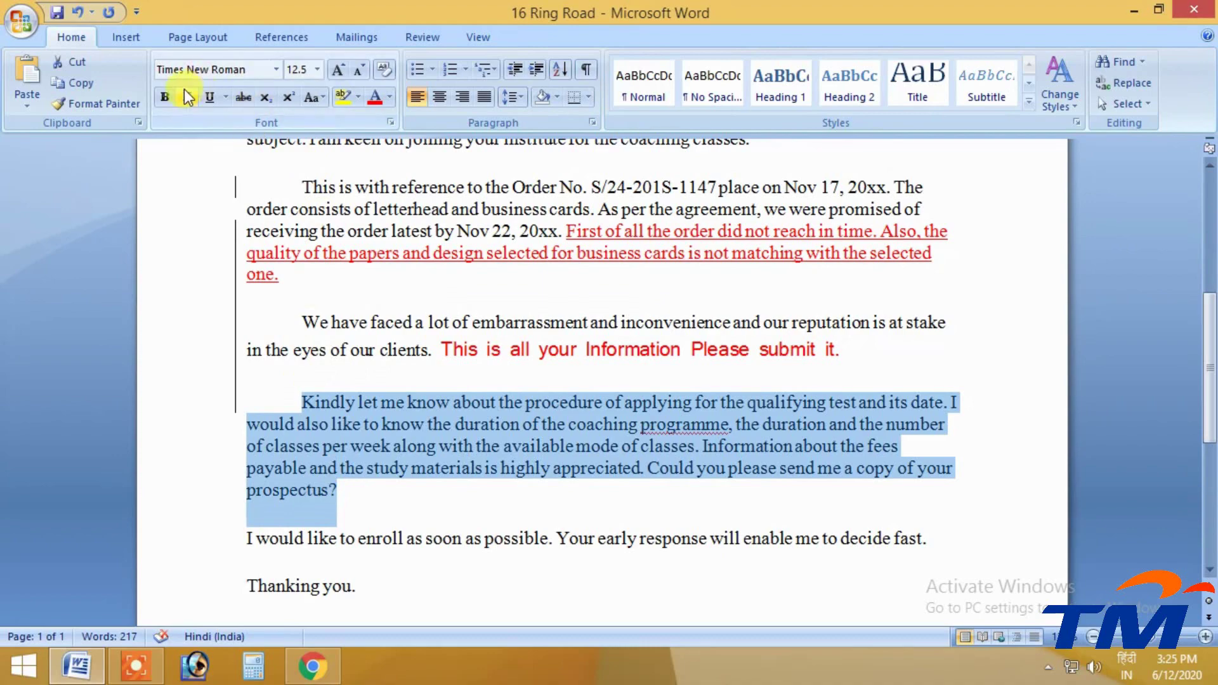
{"action": "left_click", "coordinate": [165, 96]}
{"action": "left_click", "coordinate": [658, 457]}
{"action": "scroll", "coordinate": [757, 399], "scroll_direction": "down", "scroll_amount": 3}
{"action": "scroll", "coordinate": [560, 332], "scroll_direction": "up", "scroll_amount": 10}
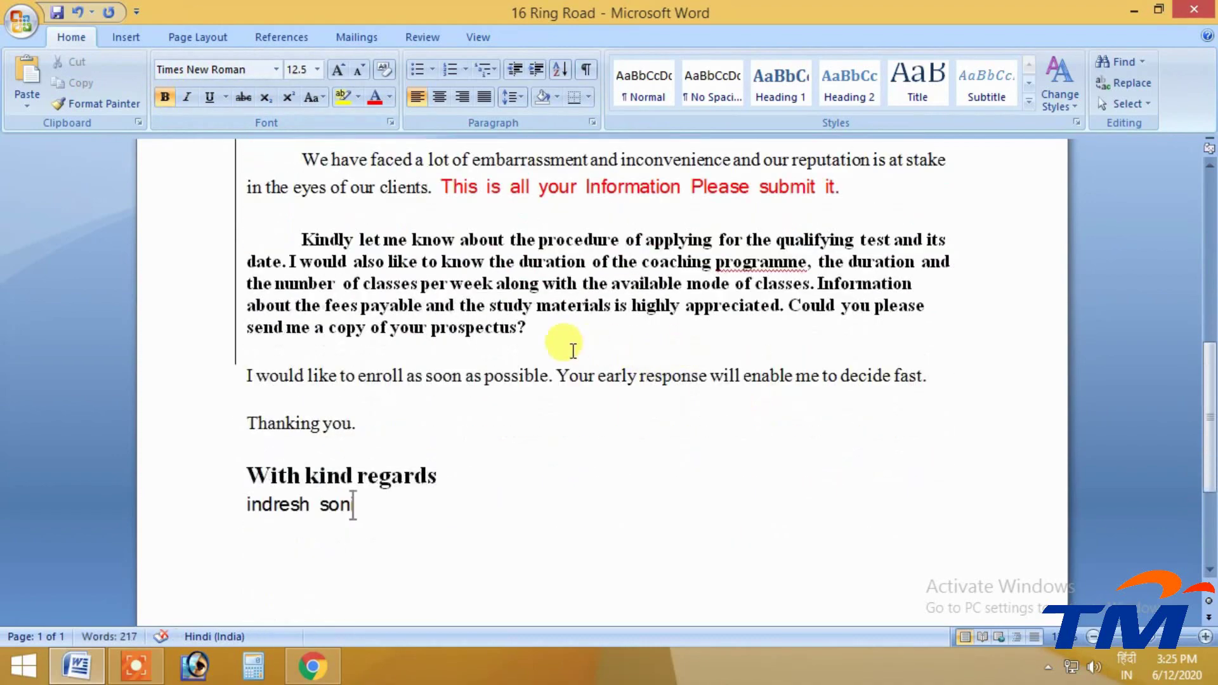
{"action": "scroll", "coordinate": [537, 353], "scroll_direction": "down", "scroll_amount": 3}
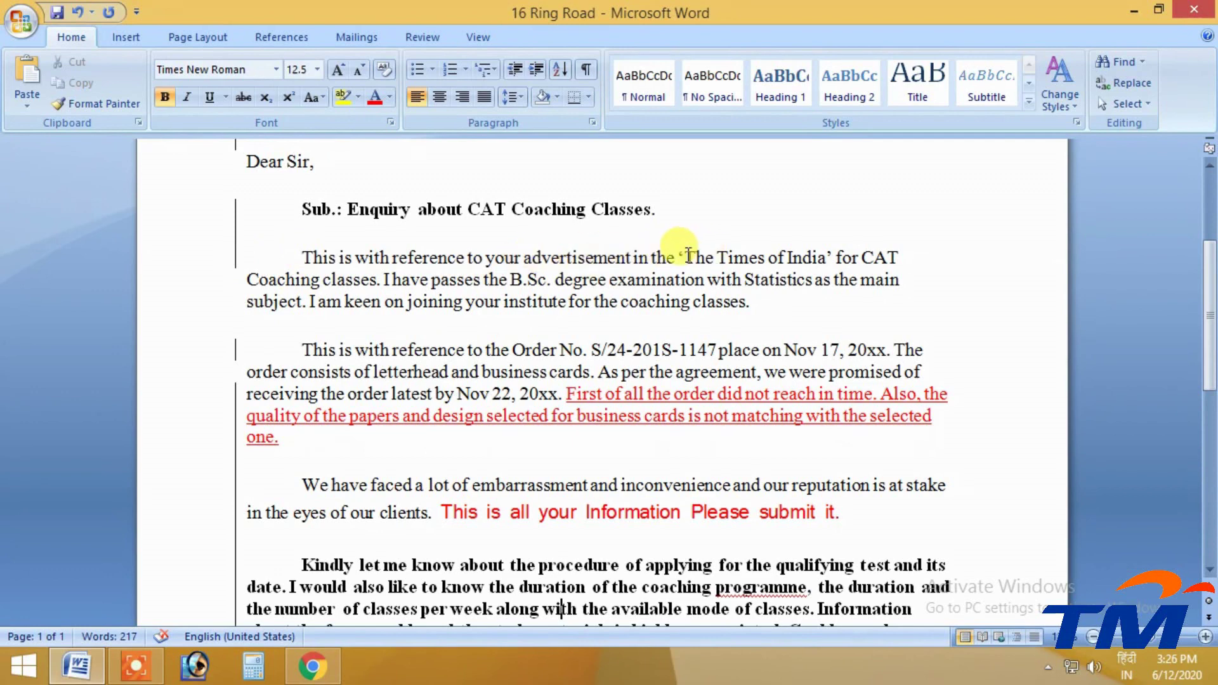
Italicize 'The Times of India' in the first paragraph
{"action": "left_click_drag", "start_coordinate": [685, 257], "coordinate": [827, 259]}
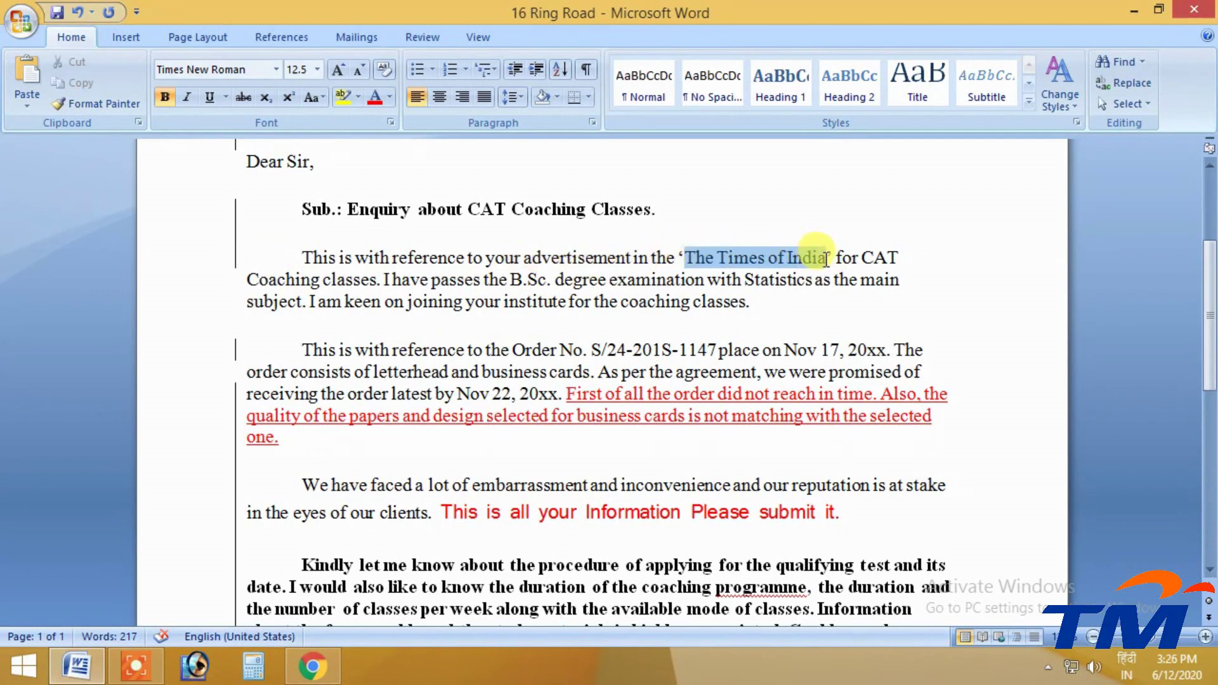
{"action": "left_click", "coordinate": [783, 304]}
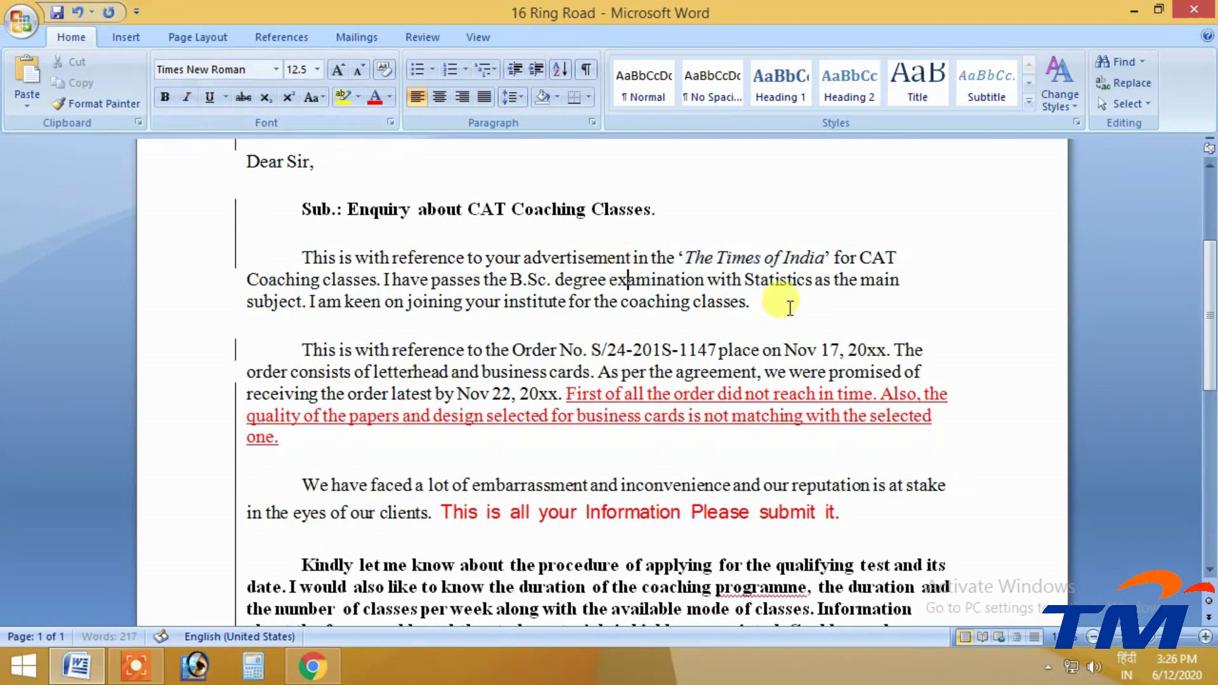
{"action": "scroll", "coordinate": [696, 281], "scroll_direction": "up", "scroll_amount": 3}
{"action": "scroll", "coordinate": [696, 282], "scroll_direction": "down", "scroll_amount": 4}
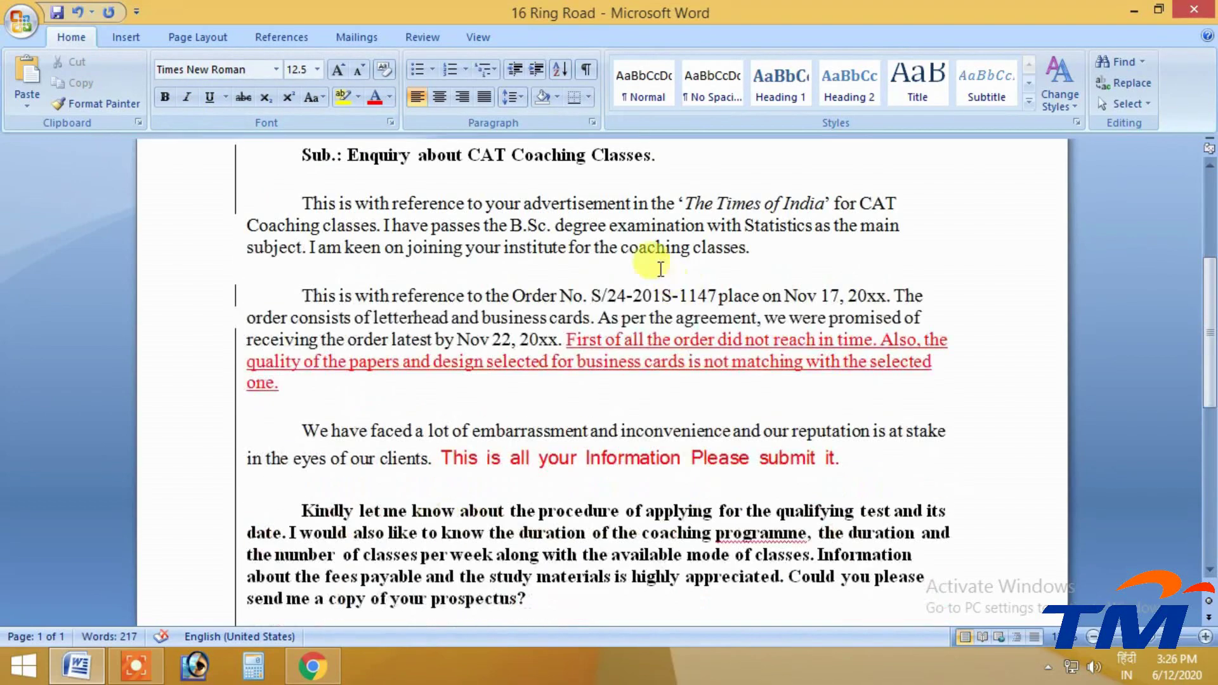
{"action": "mouse_move", "coordinate": [661, 269]}
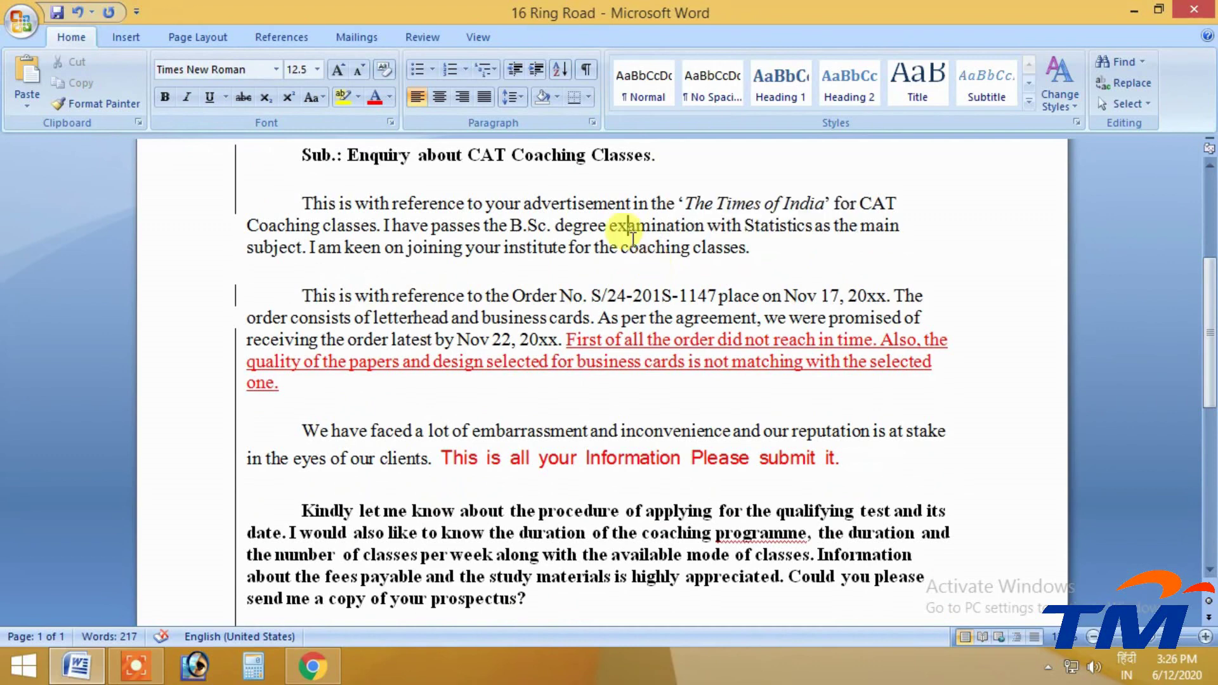
{"action": "left_click", "coordinate": [441, 37]}
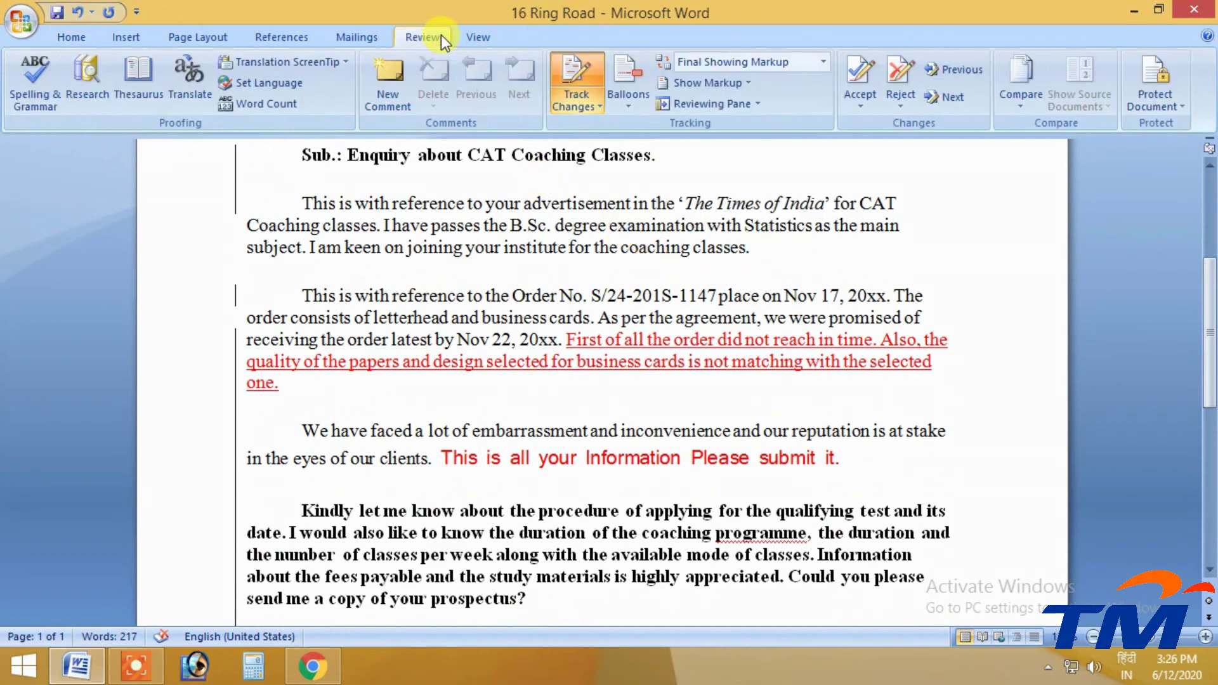
Switch the markup display to Show Revisions in Balloons
{"action": "left_click", "coordinate": [627, 104]}
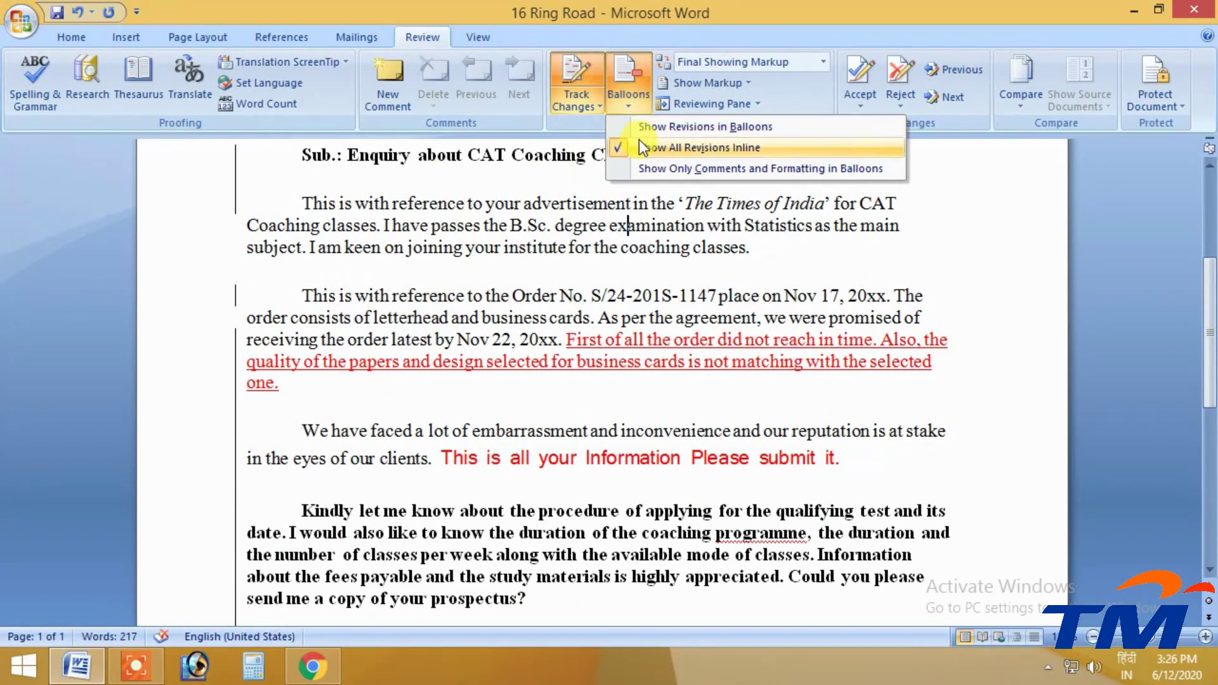
{"action": "left_click", "coordinate": [642, 127]}
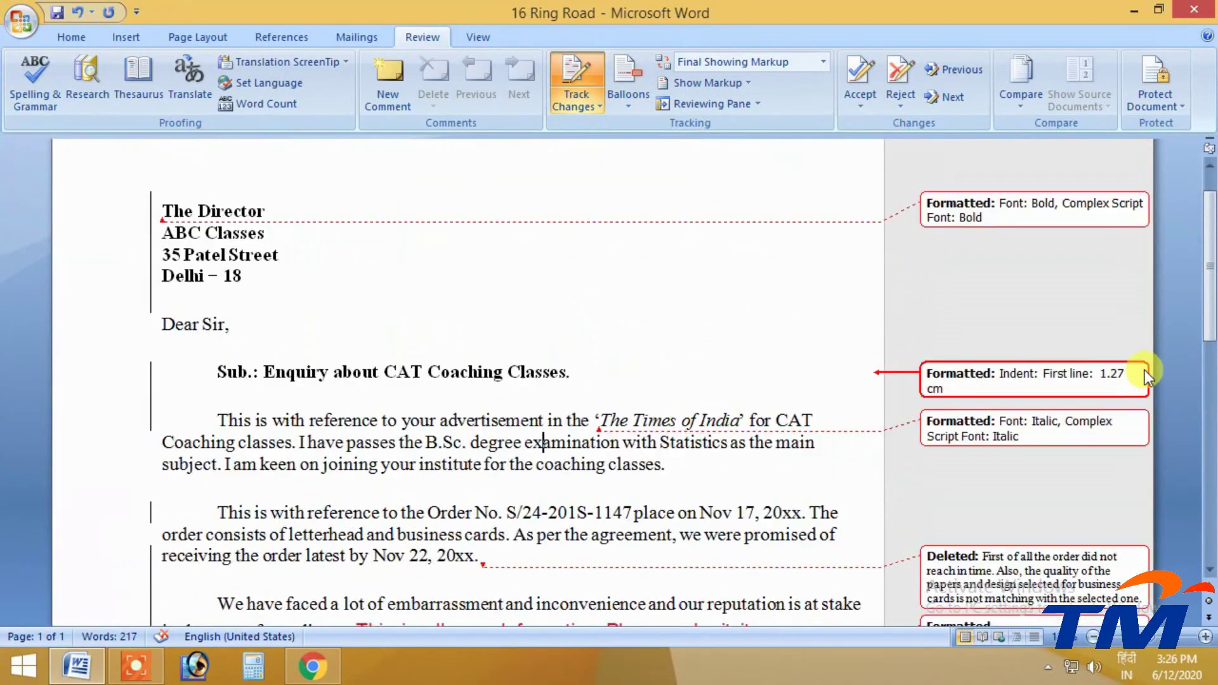
{"action": "scroll", "coordinate": [1143, 371], "scroll_direction": "up", "scroll_amount": 1}
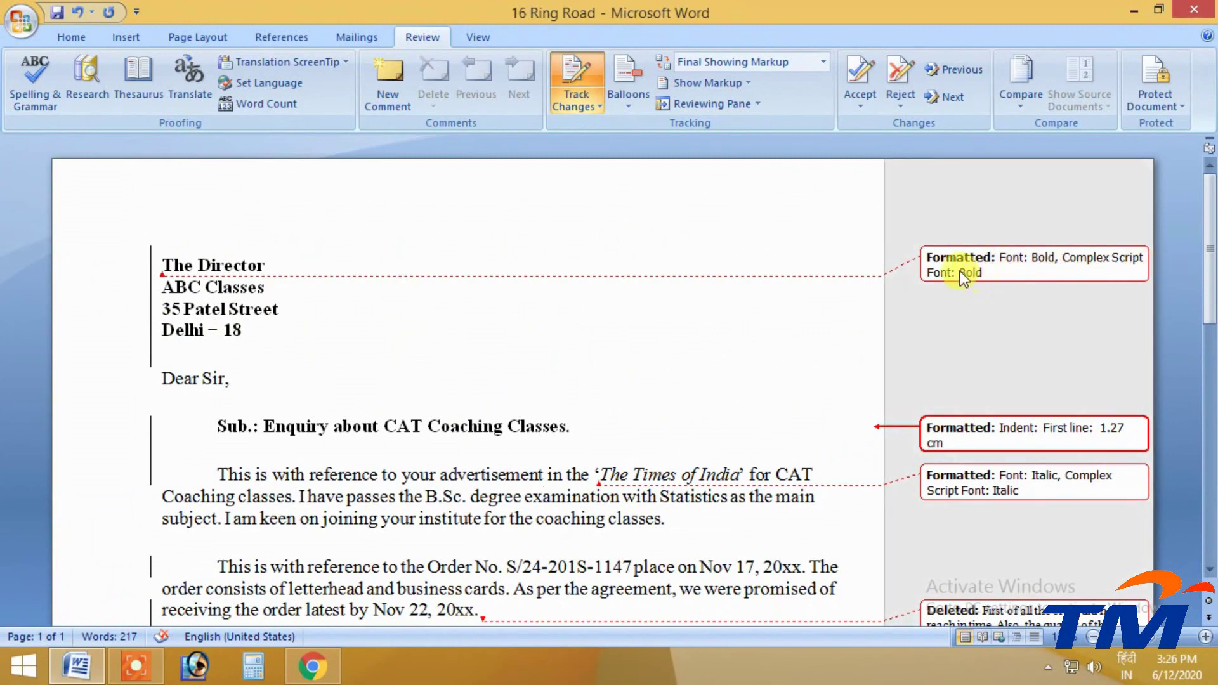
Inspect the address block's bold revision and the italic revision on The Times of India
{"action": "left_click", "coordinate": [955, 277]}
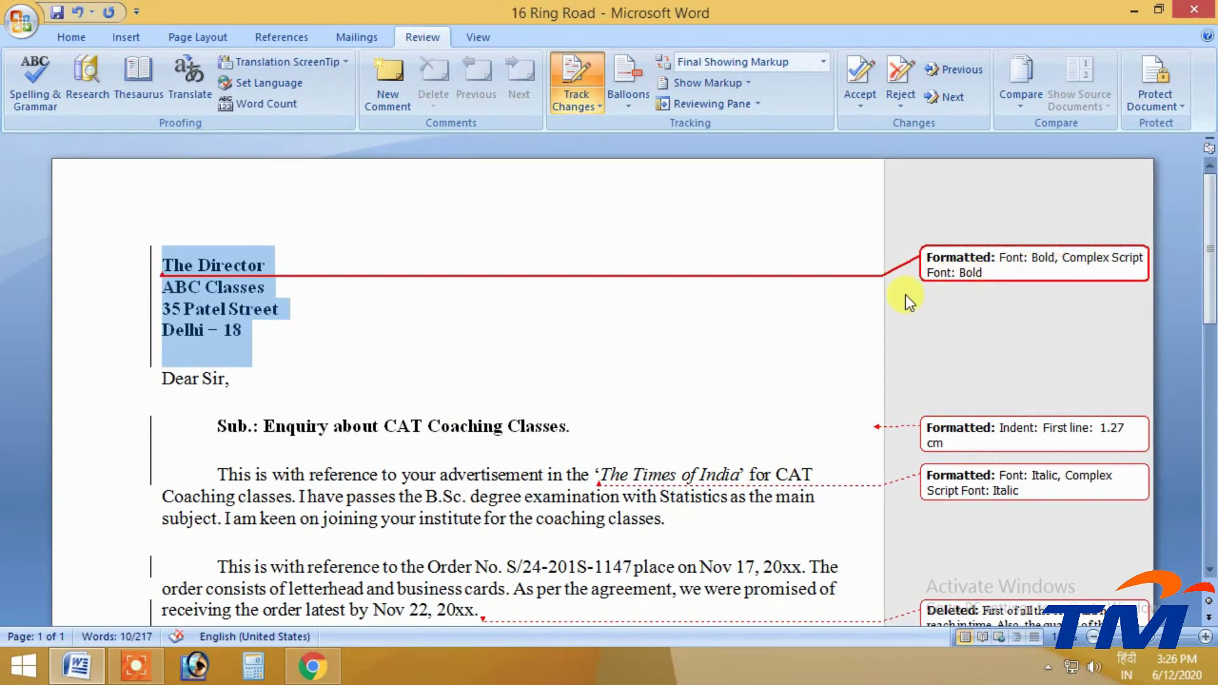
{"action": "scroll", "coordinate": [989, 238], "scroll_direction": "down", "scroll_amount": 3}
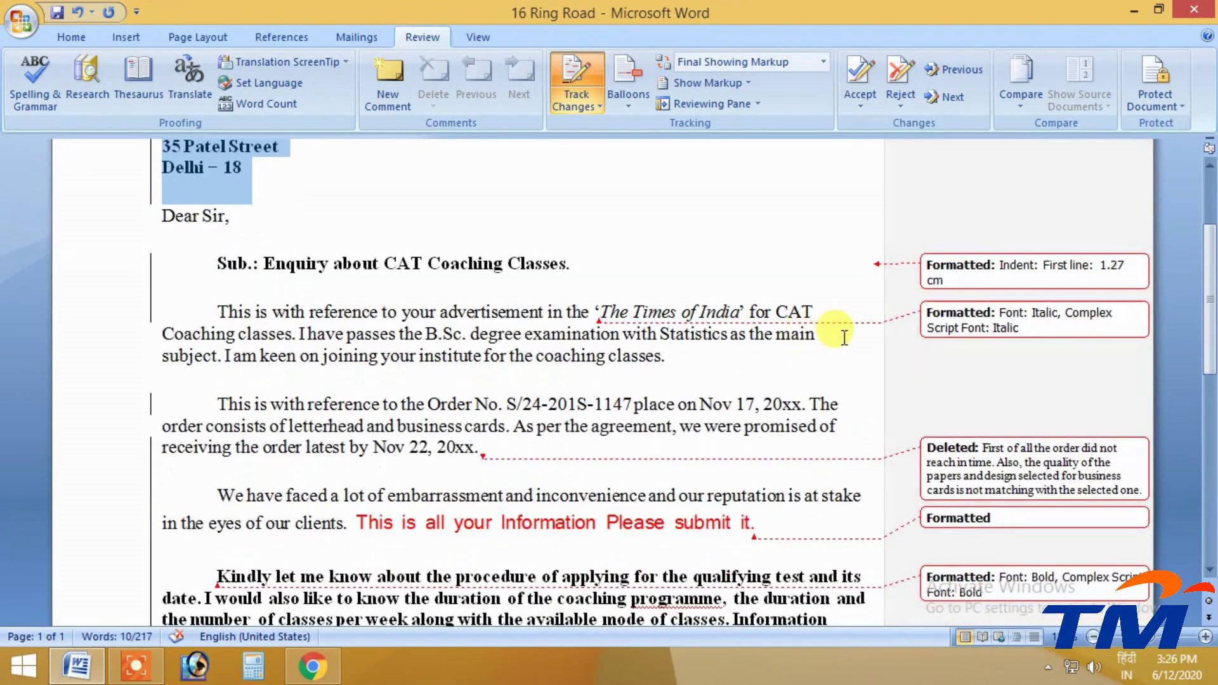
{"action": "left_click", "coordinate": [609, 311]}
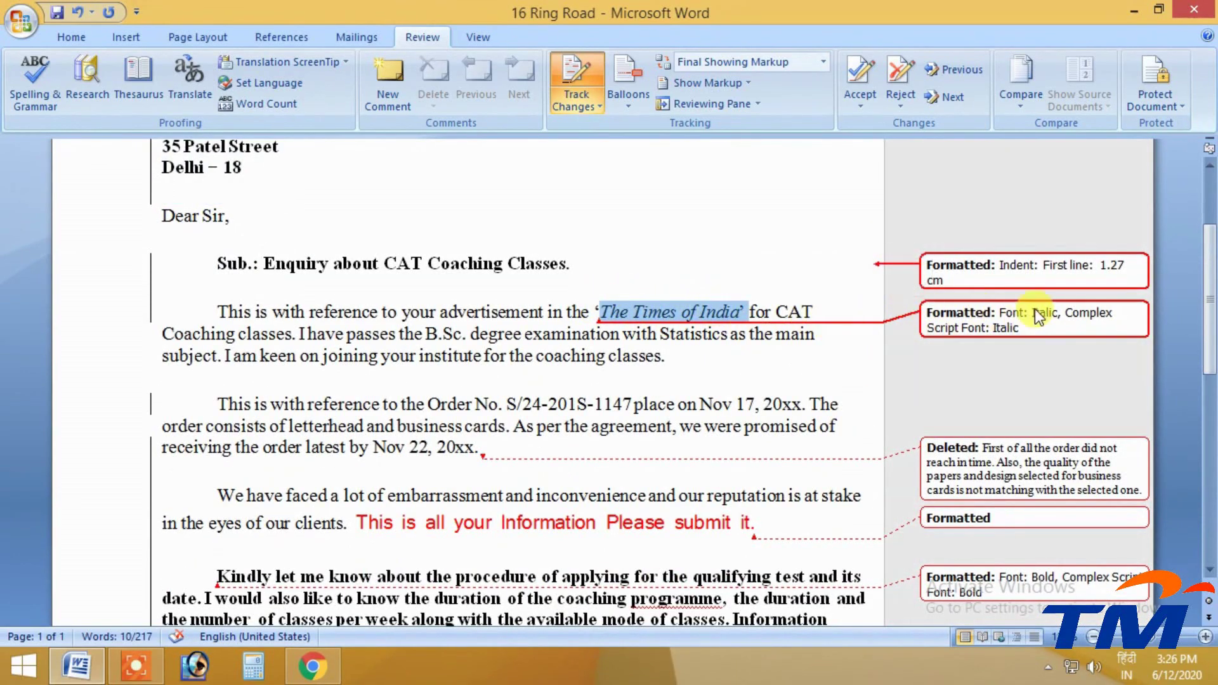
{"action": "scroll", "coordinate": [964, 298], "scroll_direction": "down", "scroll_amount": 2}
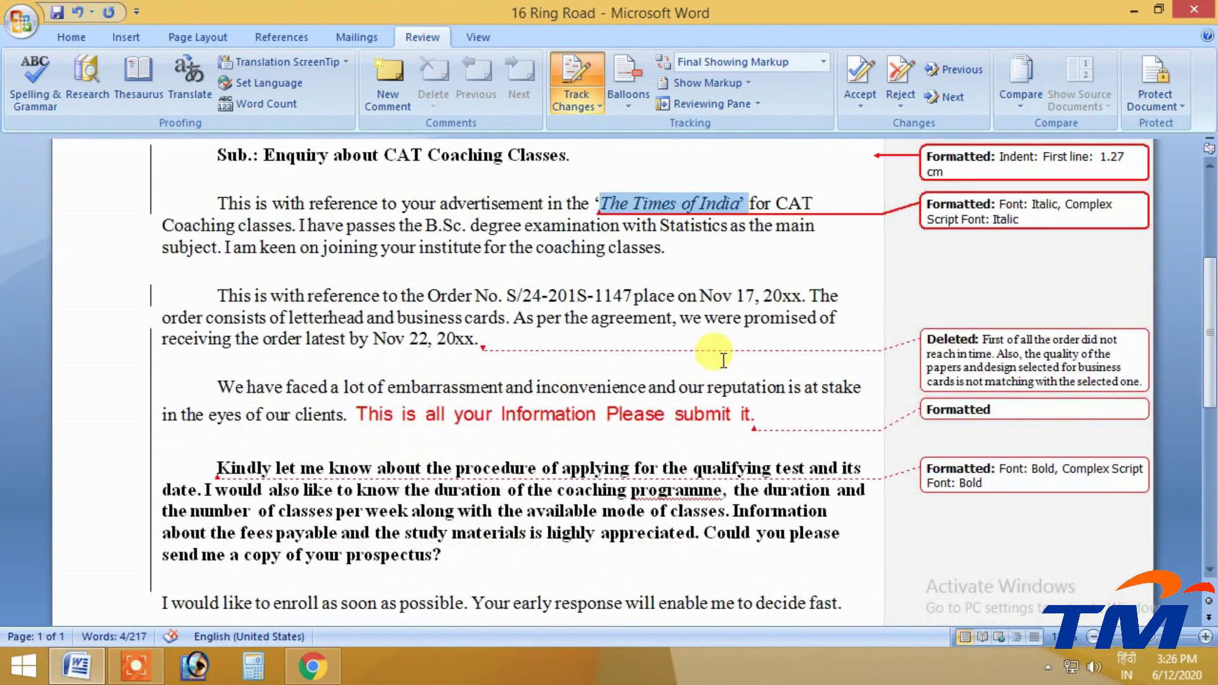
{"action": "scroll", "coordinate": [762, 317], "scroll_direction": "up", "scroll_amount": 2}
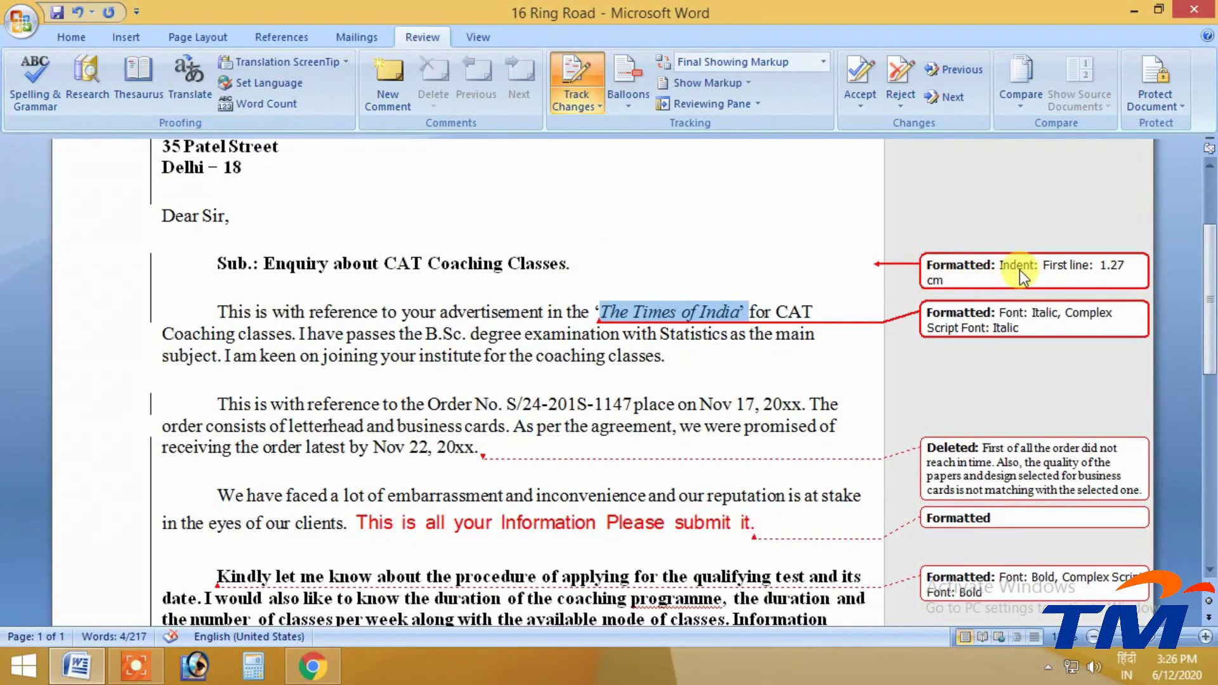
{"action": "left_click", "coordinate": [217, 311]}
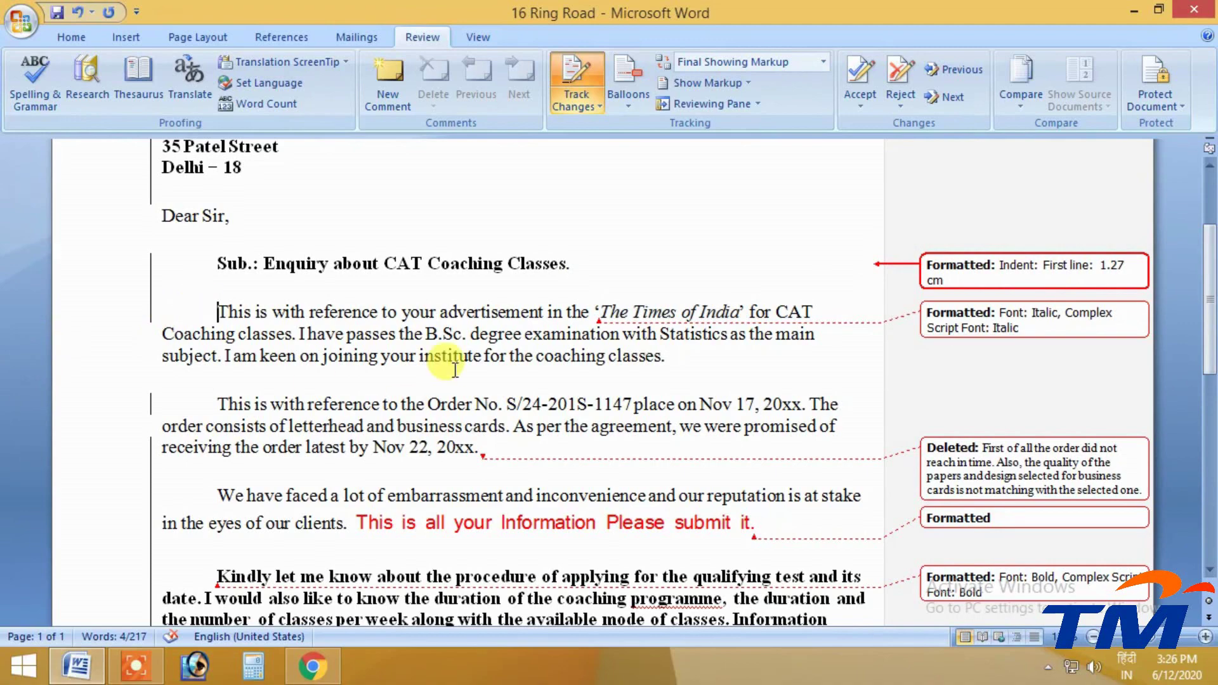
Inspect the deleted 'First of all…' sentence balloon and the added sentence's formatting revision
{"action": "scroll", "coordinate": [571, 362], "scroll_direction": "down", "scroll_amount": 2}
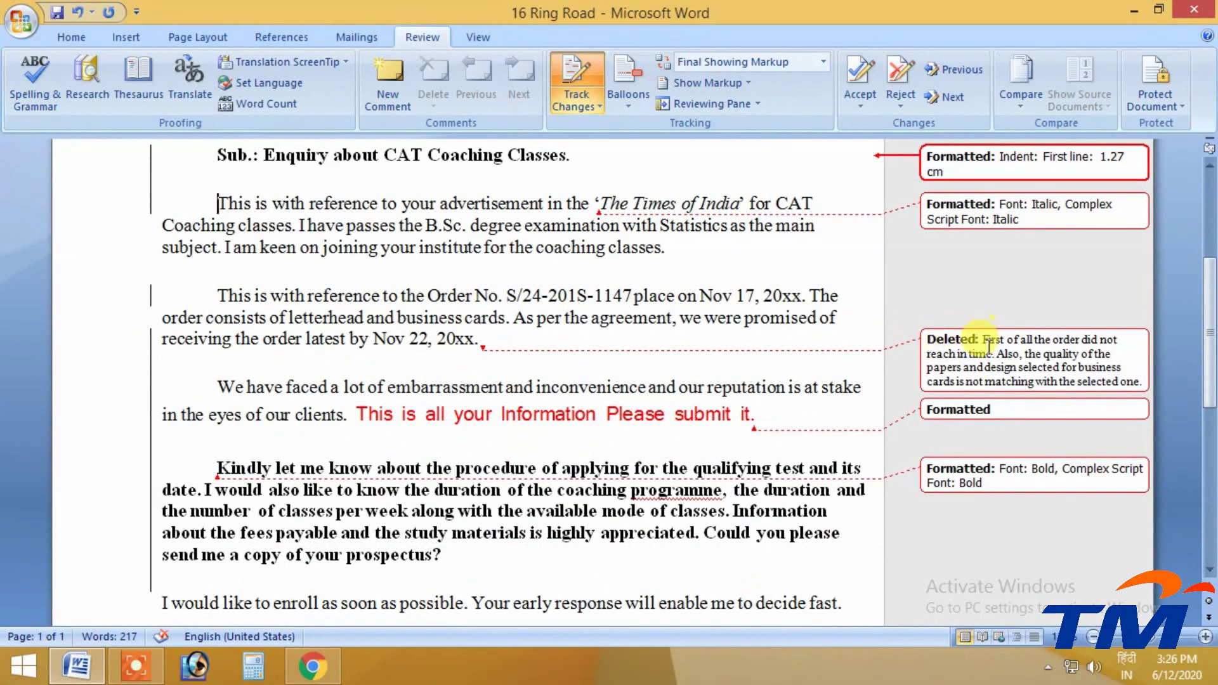
{"action": "left_click_drag", "start_coordinate": [984, 340], "coordinate": [1076, 375]}
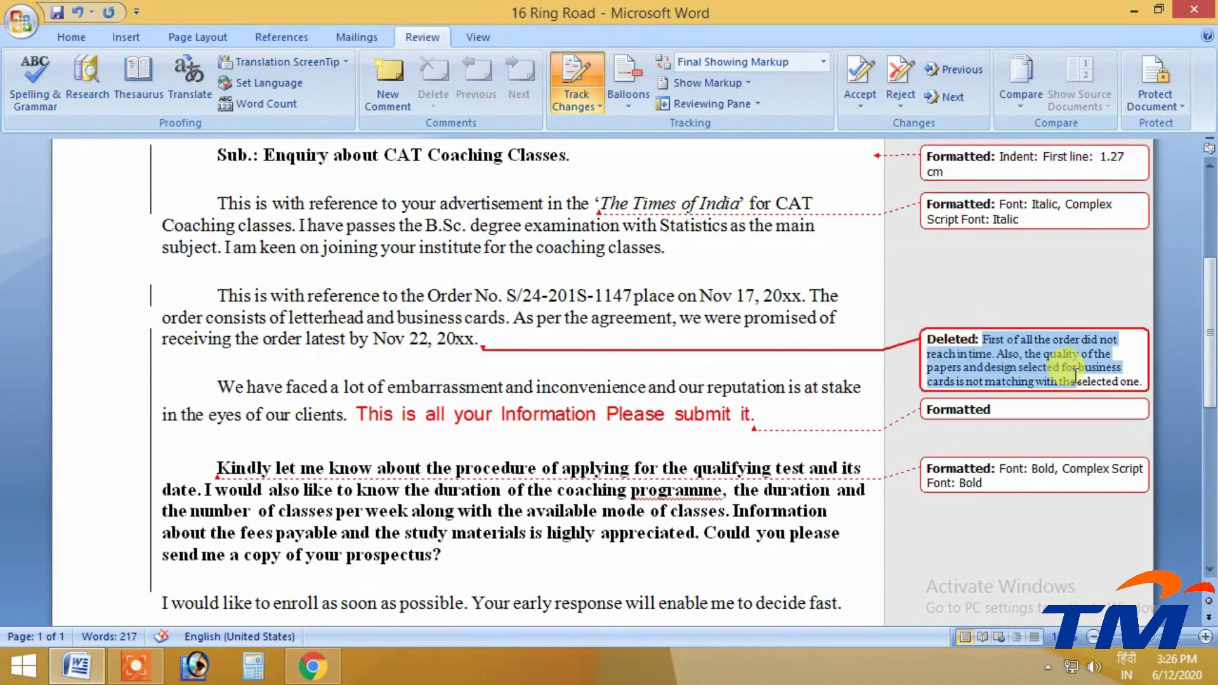
{"action": "left_click", "coordinate": [934, 416]}
{"action": "scroll", "coordinate": [912, 419], "scroll_direction": "down", "scroll_amount": 1}
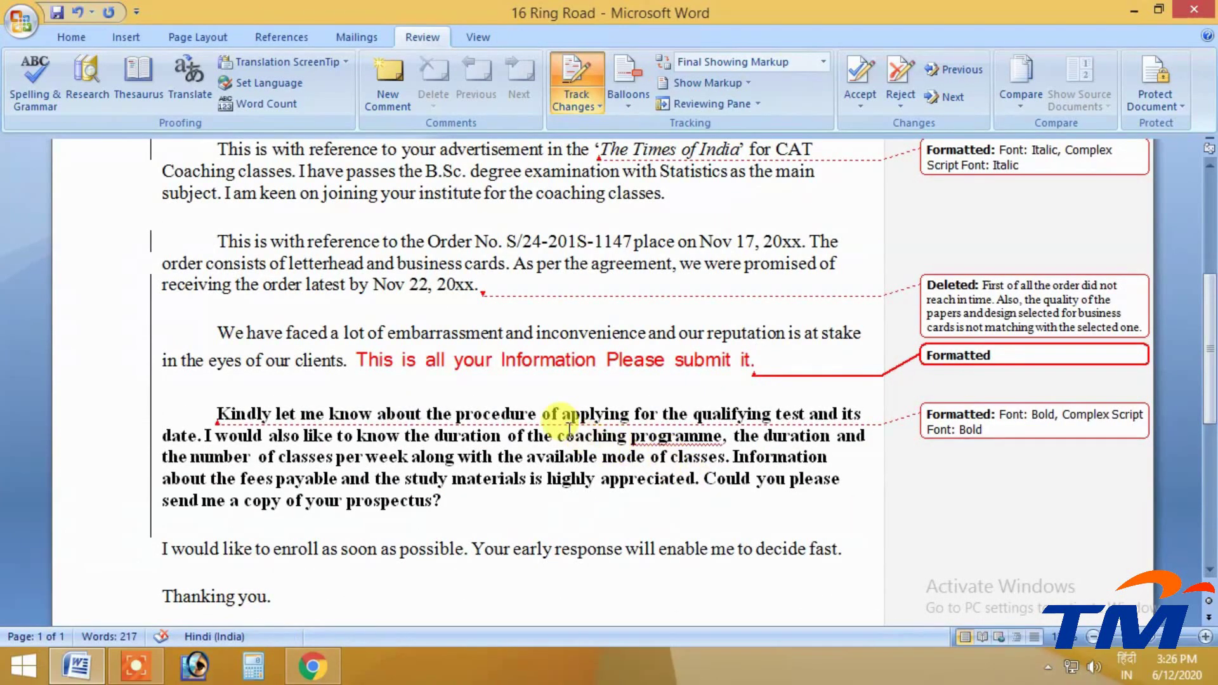
{"action": "scroll", "coordinate": [546, 408], "scroll_direction": "up", "scroll_amount": 6}
{"action": "scroll", "coordinate": [552, 406], "scroll_direction": "down", "scroll_amount": 5}
{"action": "scroll", "coordinate": [549, 381], "scroll_direction": "up", "scroll_amount": 5}
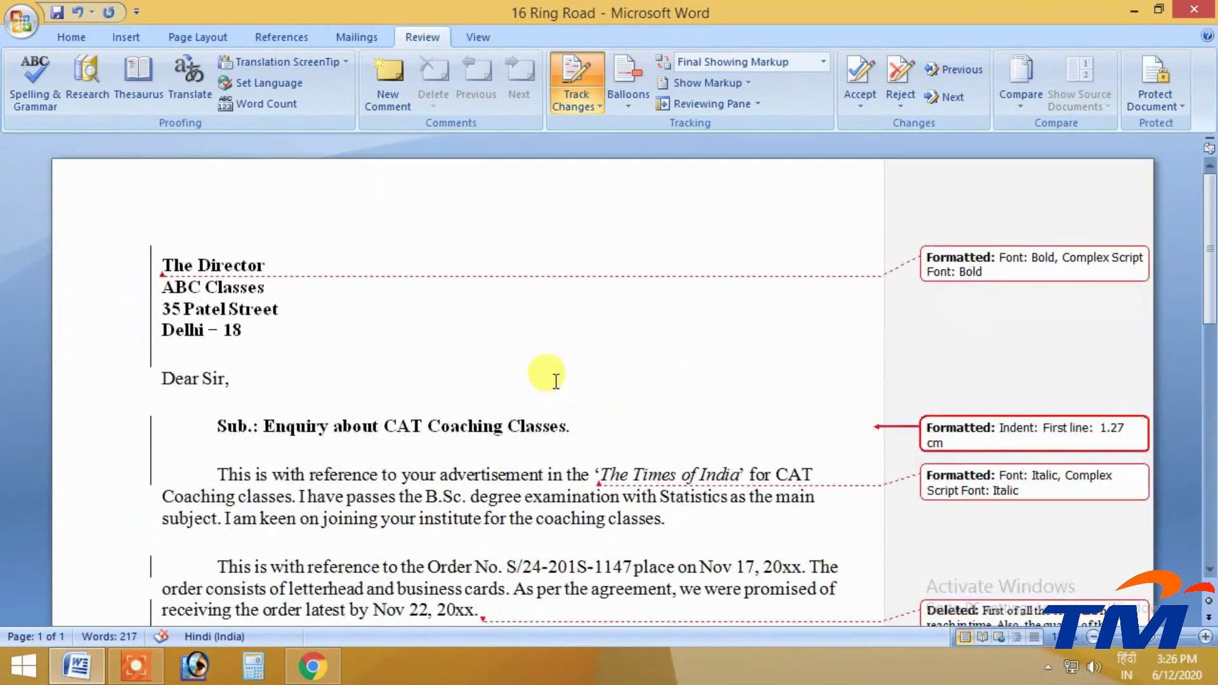
{"action": "scroll", "coordinate": [552, 381], "scroll_direction": "down", "scroll_amount": 3}
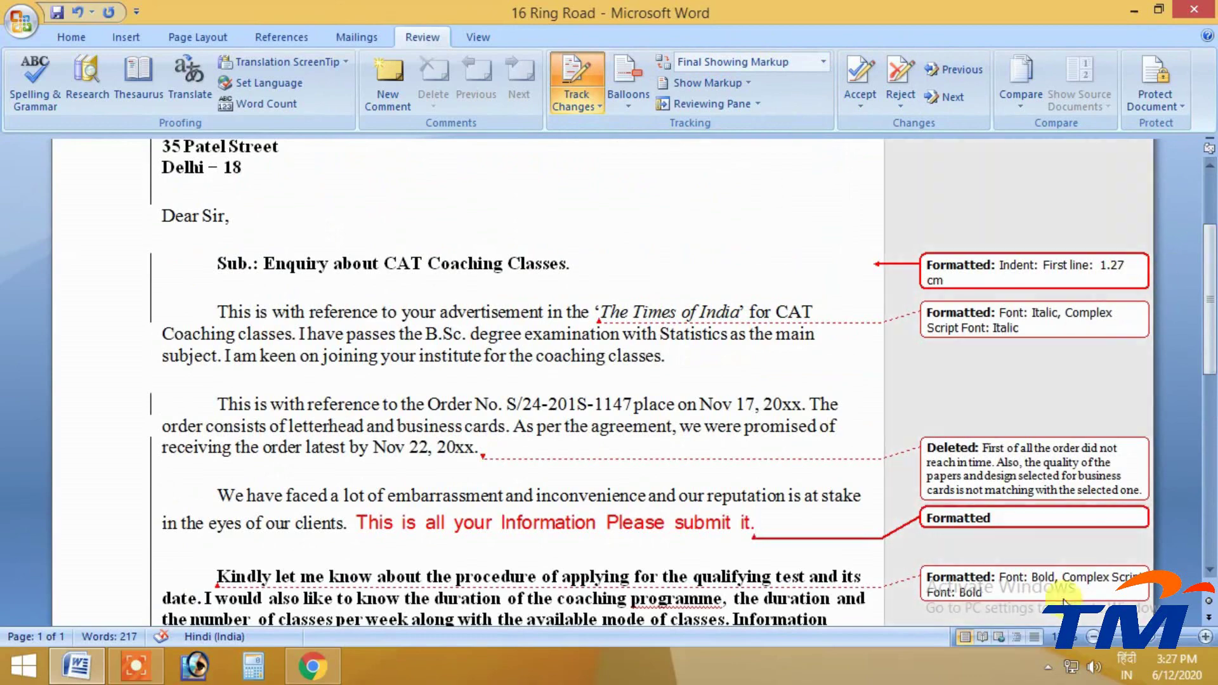
{"action": "left_click", "coordinate": [1092, 637]}
{"action": "left_click", "coordinate": [1093, 636]}
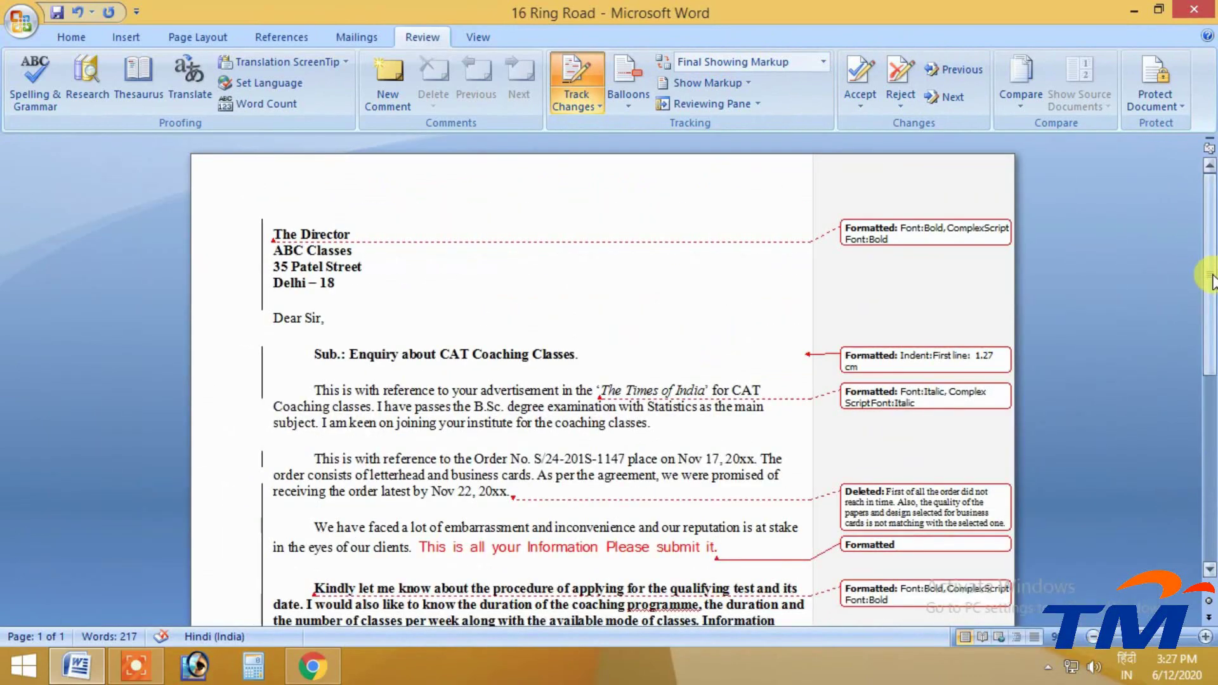
{"action": "left_click_drag", "start_coordinate": [1211, 280], "coordinate": [1211, 315]}
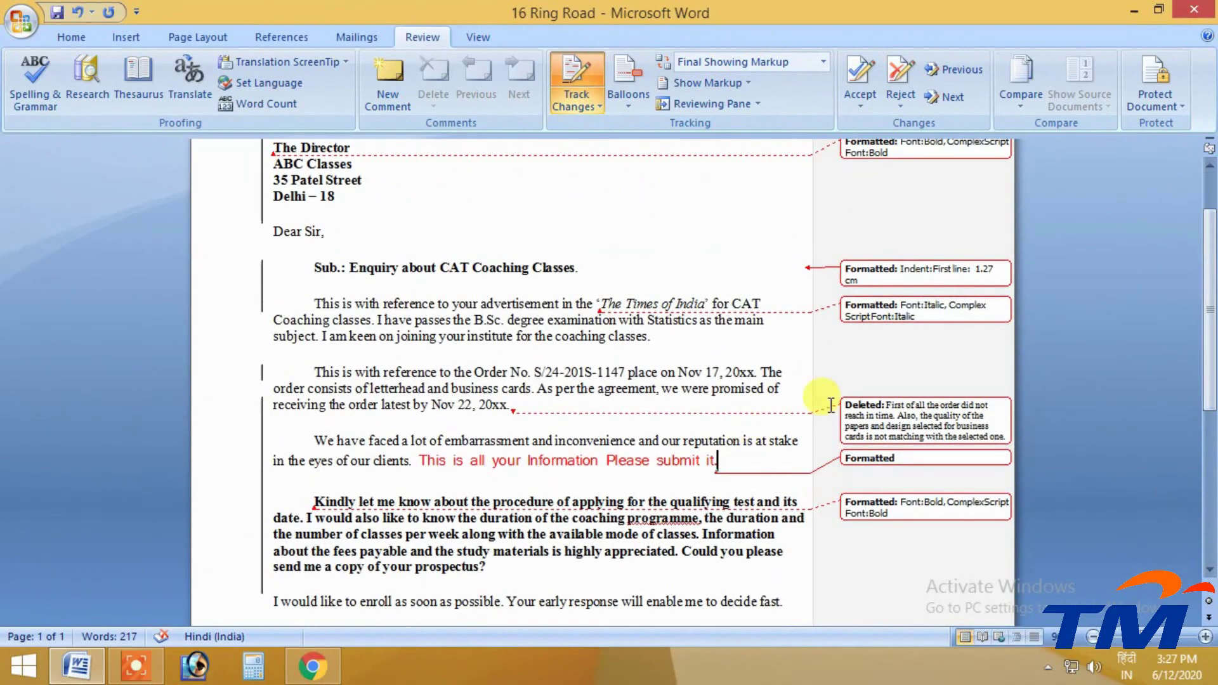
{"action": "left_click", "coordinate": [721, 64]}
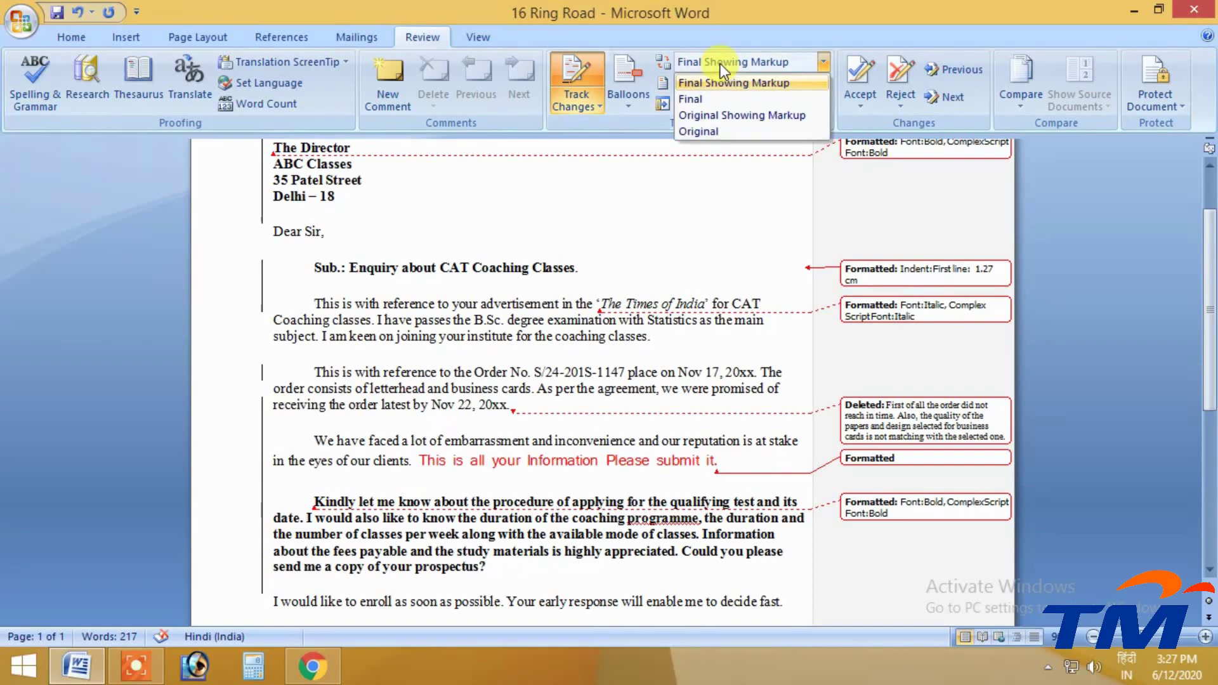
{"action": "left_click", "coordinate": [706, 100]}
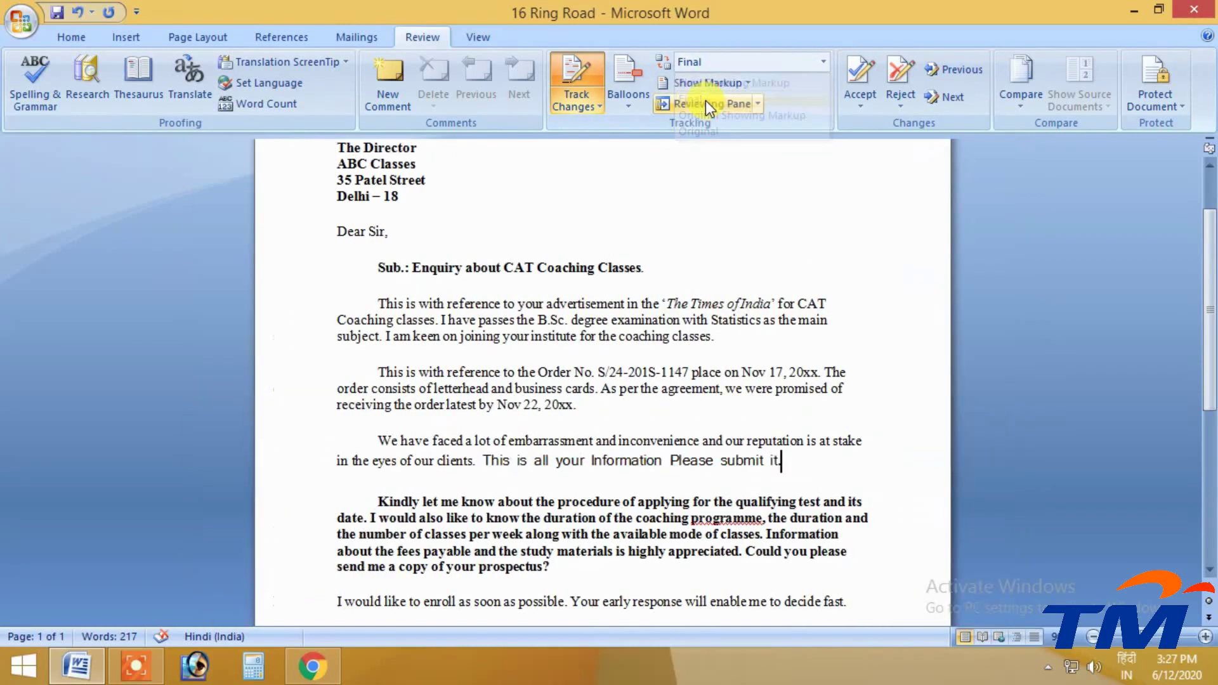
{"action": "left_click", "coordinate": [722, 65]}
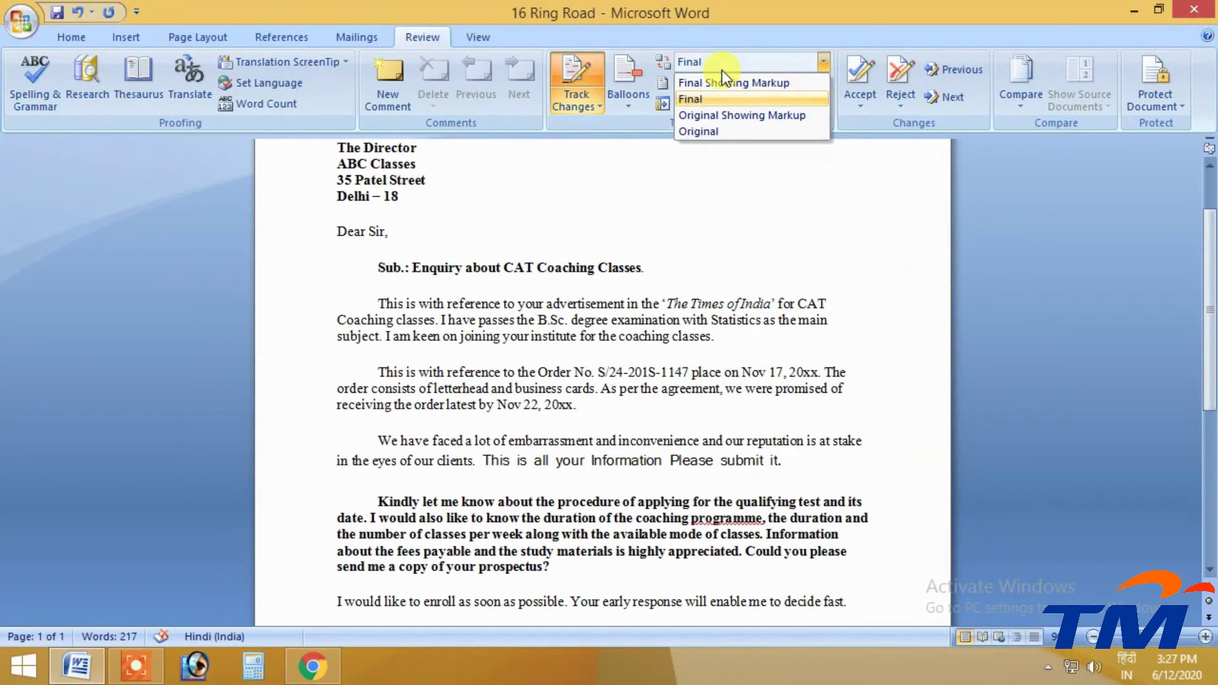
{"action": "left_click", "coordinate": [717, 81]}
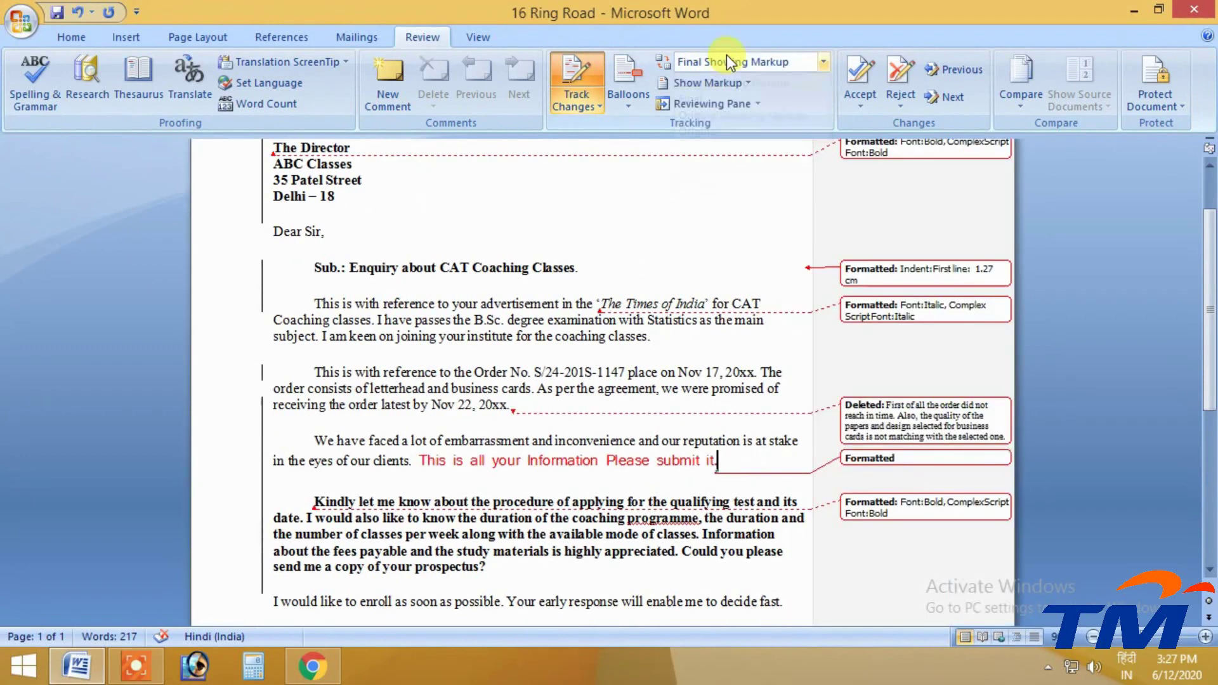
{"action": "left_click", "coordinate": [726, 56]}
{"action": "left_click", "coordinate": [737, 131]}
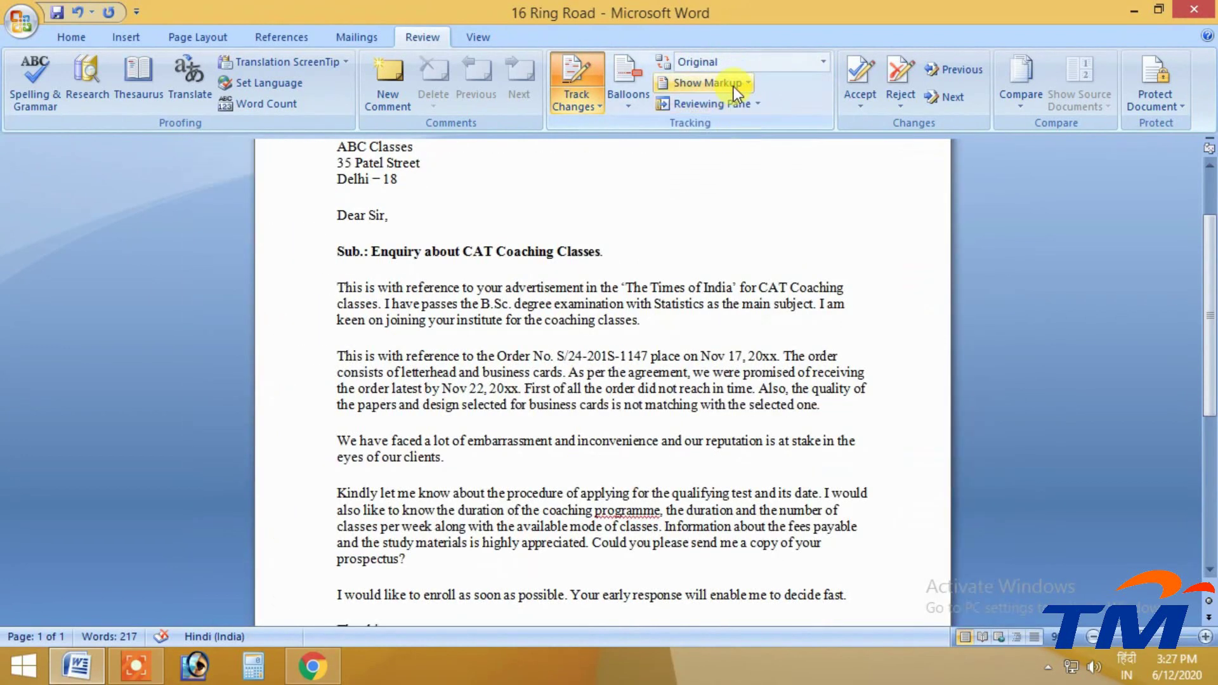
{"action": "left_click", "coordinate": [739, 58]}
{"action": "left_click", "coordinate": [713, 83]}
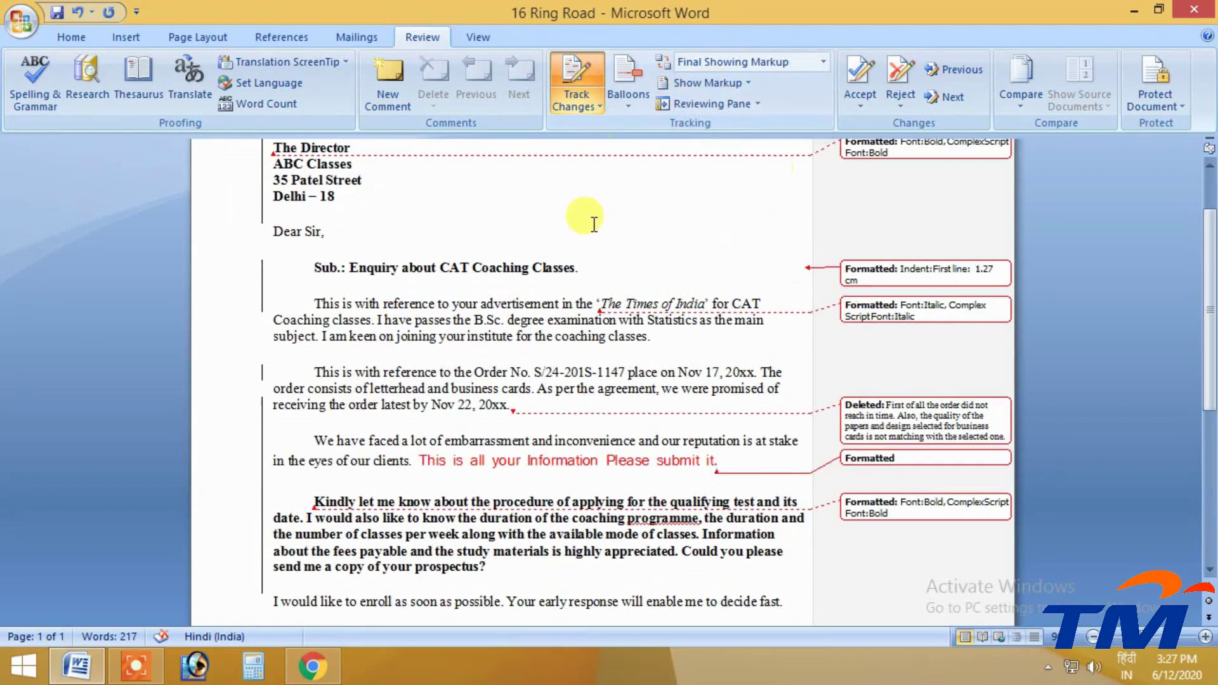
{"action": "left_click", "coordinate": [725, 104]}
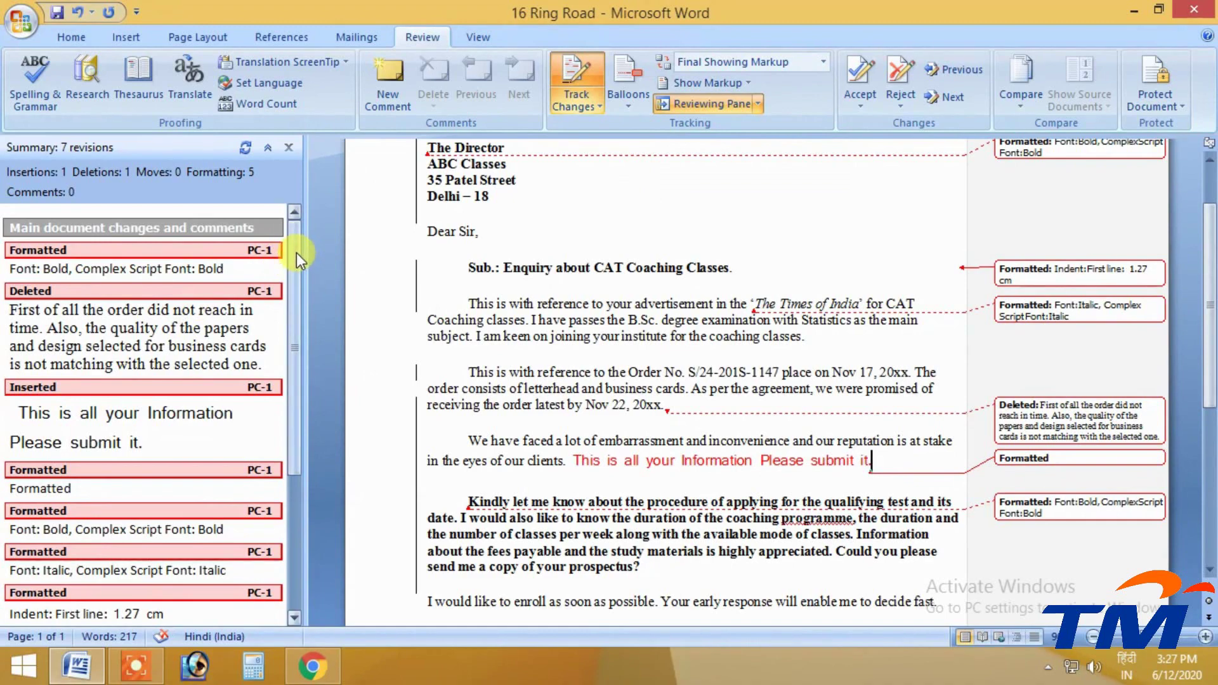
{"action": "scroll", "coordinate": [166, 283], "scroll_direction": "down", "scroll_amount": 1}
{"action": "double_click", "coordinate": [38, 227]}
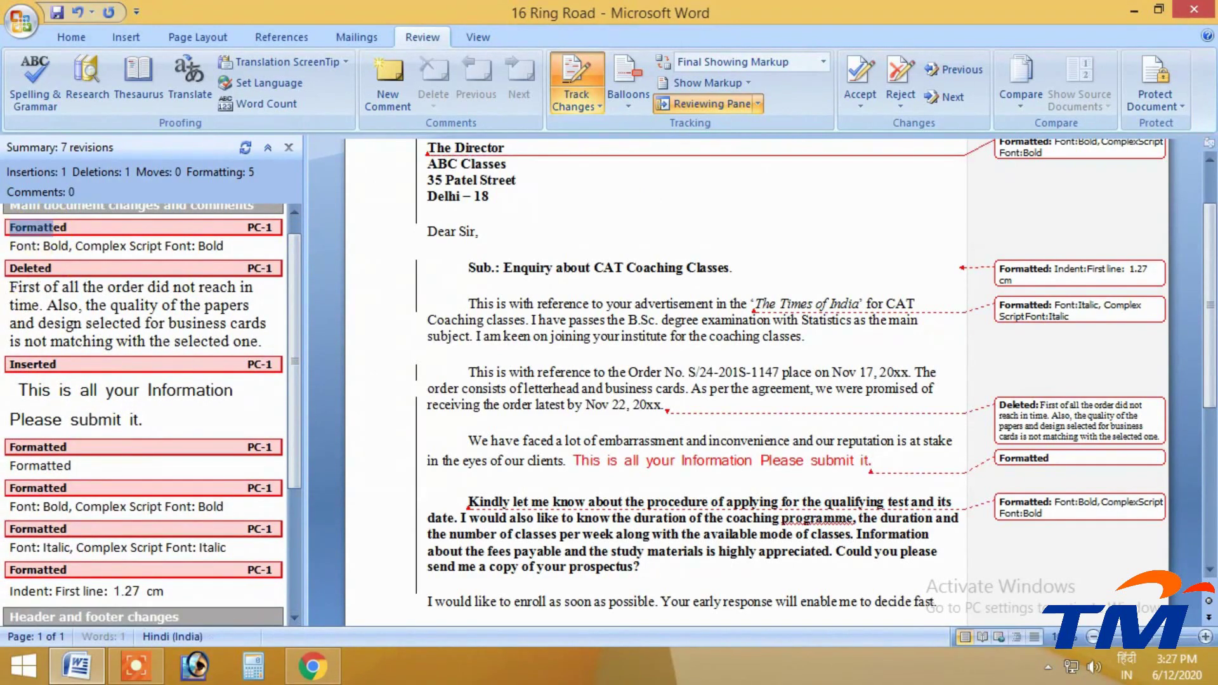
{"action": "scroll", "coordinate": [70, 380], "scroll_direction": "down", "scroll_amount": 4}
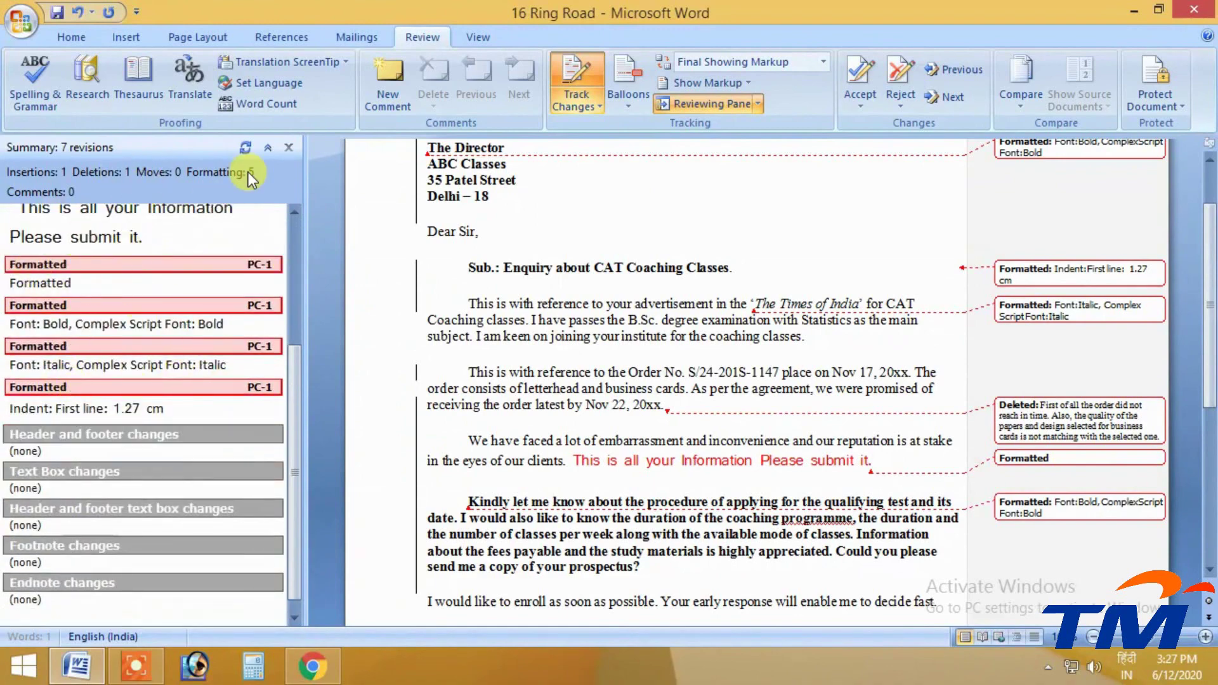
{"action": "left_click", "coordinate": [291, 147]}
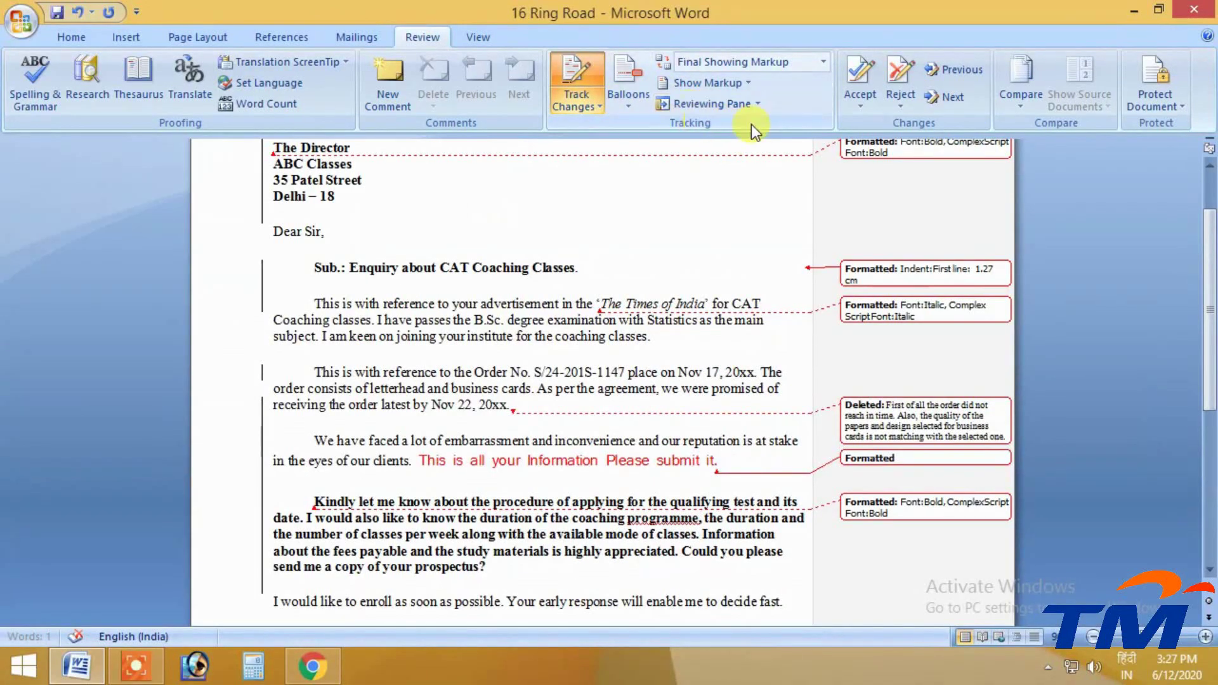
Turn off Track Changes and accept The Director bold, subject indent and Times of India italic
{"action": "left_click", "coordinate": [581, 86]}
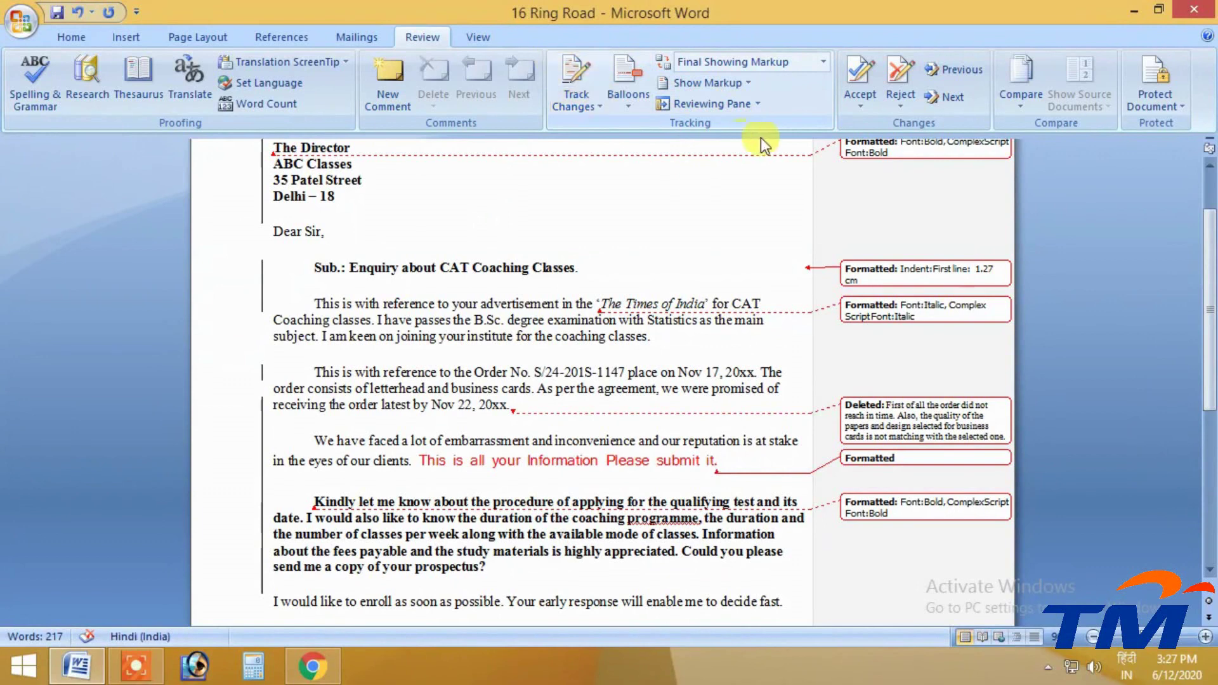
{"action": "scroll", "coordinate": [765, 158], "scroll_direction": "up", "scroll_amount": 1}
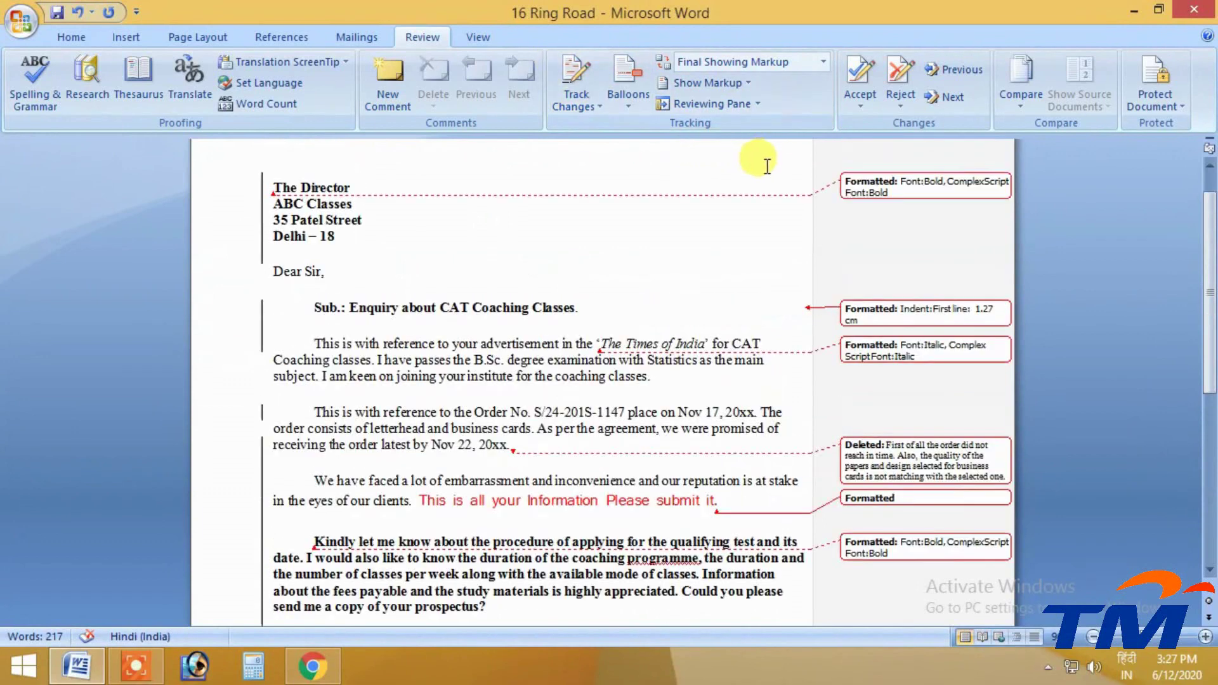
{"action": "left_click", "coordinate": [275, 185]}
{"action": "left_click", "coordinate": [862, 75]}
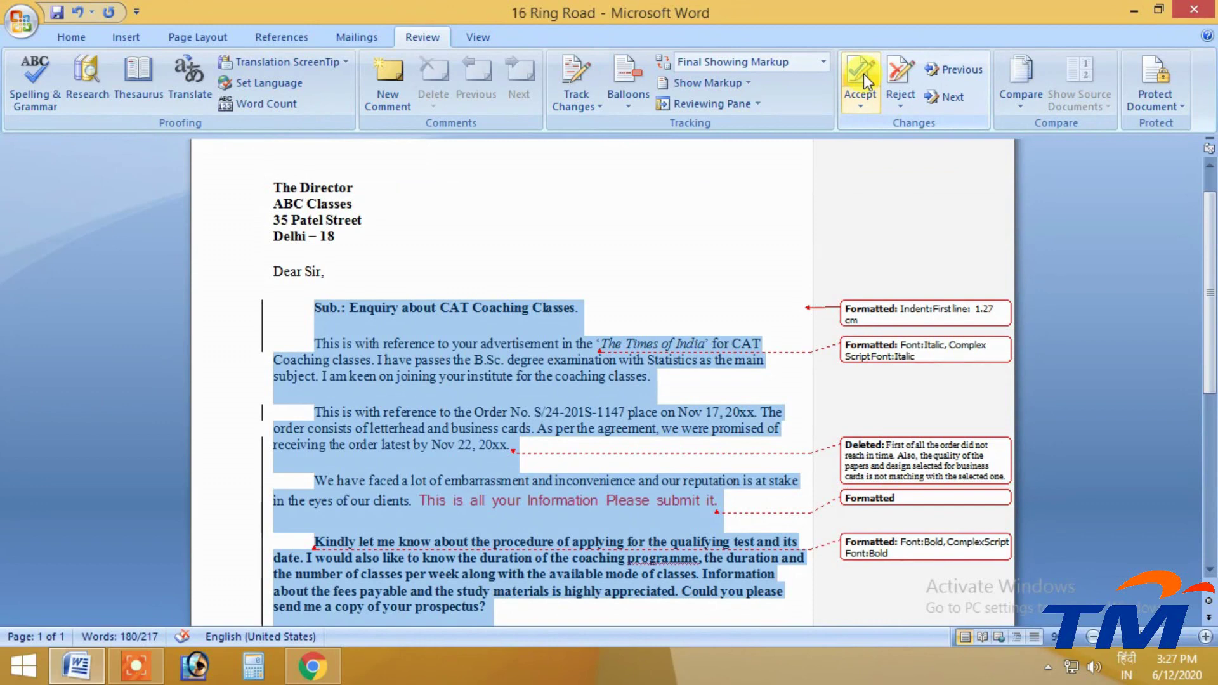
{"action": "left_click", "coordinate": [863, 73]}
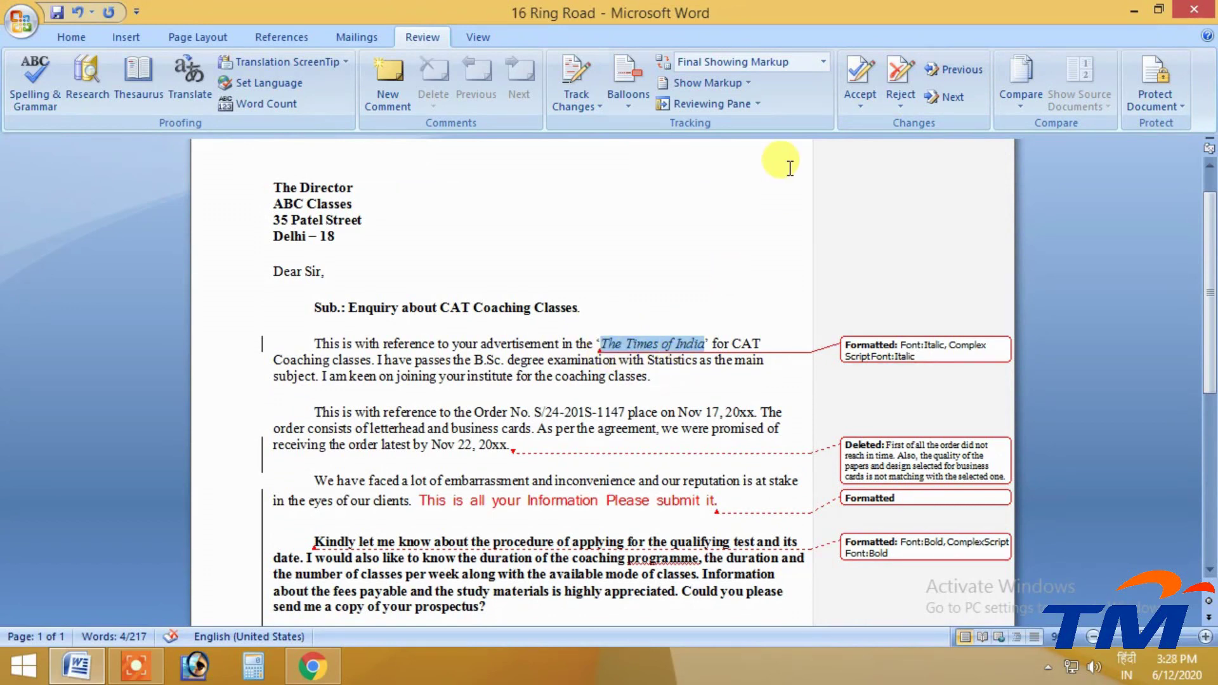
{"action": "left_click", "coordinate": [862, 70]}
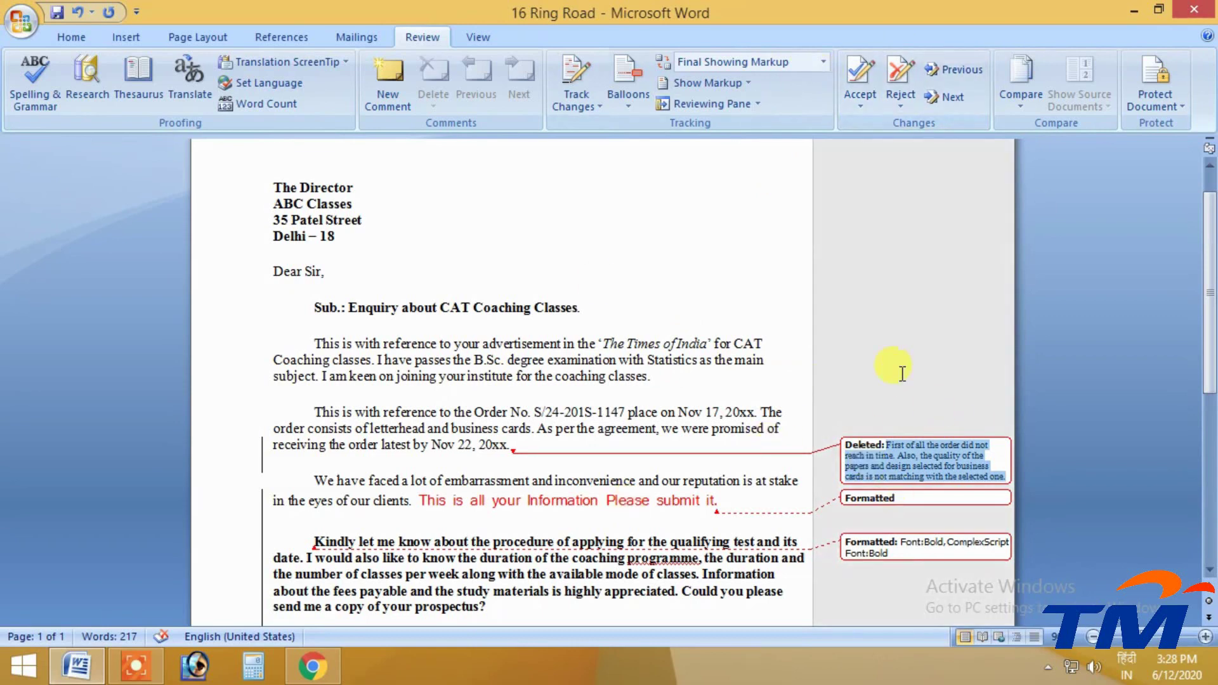
{"action": "mouse_move", "coordinate": [934, 456]}
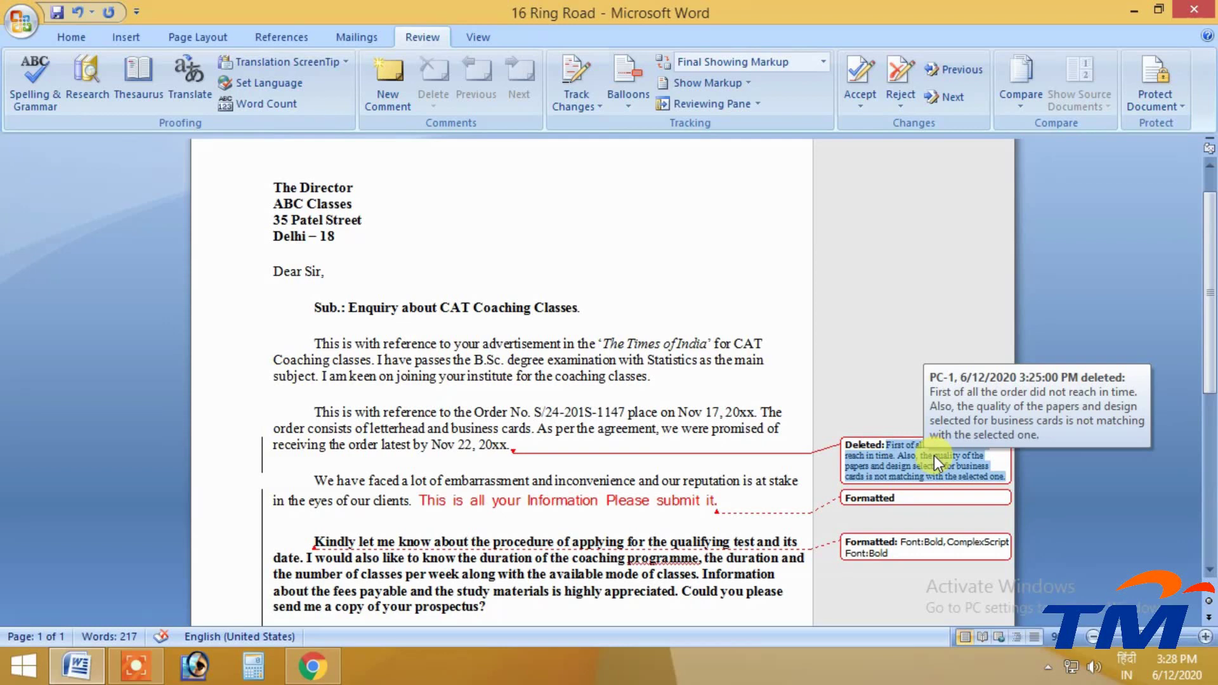
Reject the deletion of the 'First of all…' sentences and the inserted sentence about submitting information
{"action": "left_click", "coordinate": [900, 64]}
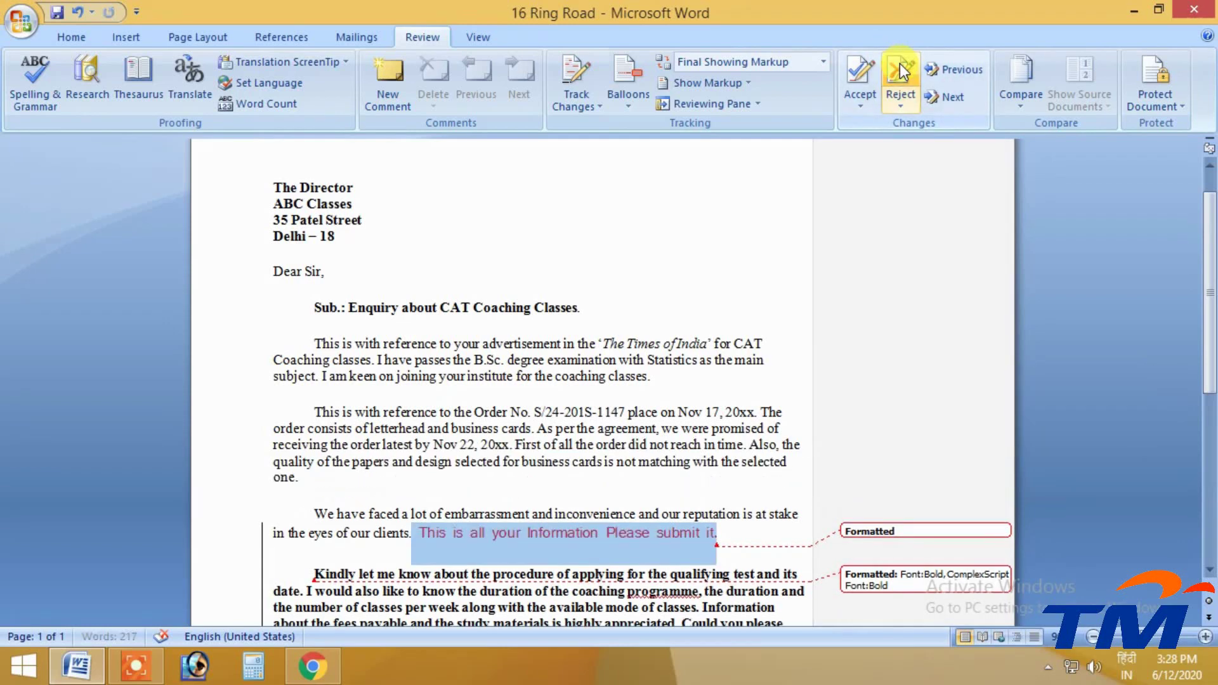
{"action": "scroll", "coordinate": [635, 396], "scroll_direction": "down", "scroll_amount": 2}
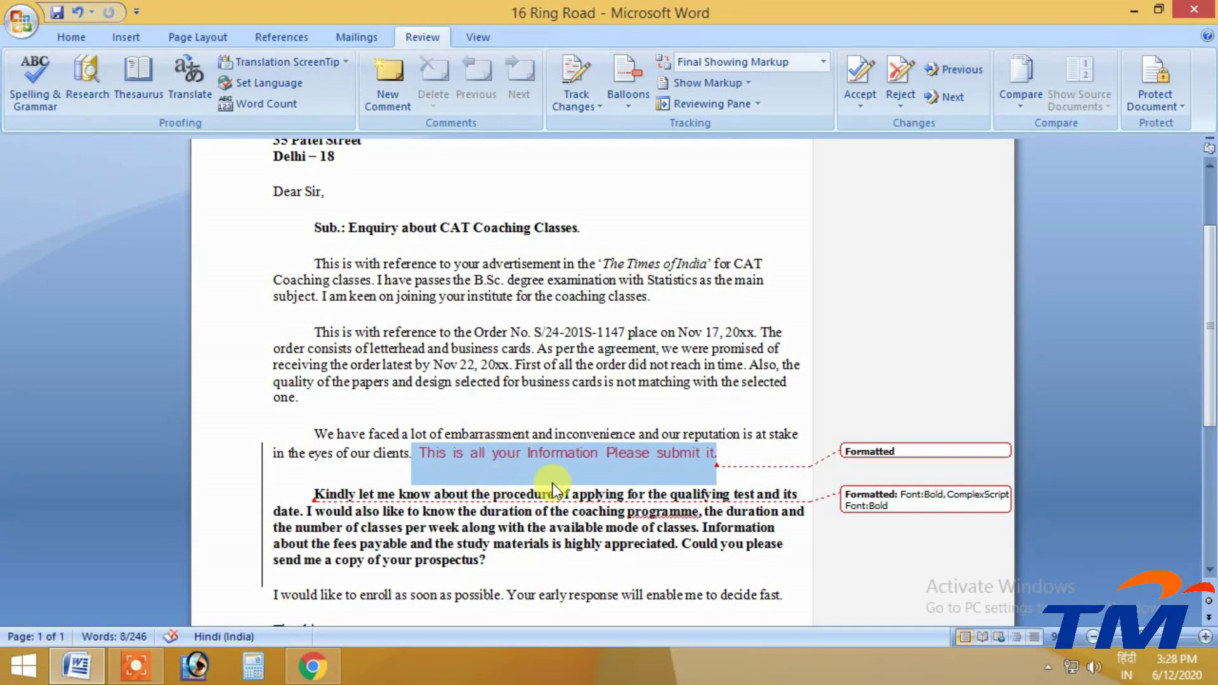
{"action": "mouse_move", "coordinate": [458, 458]}
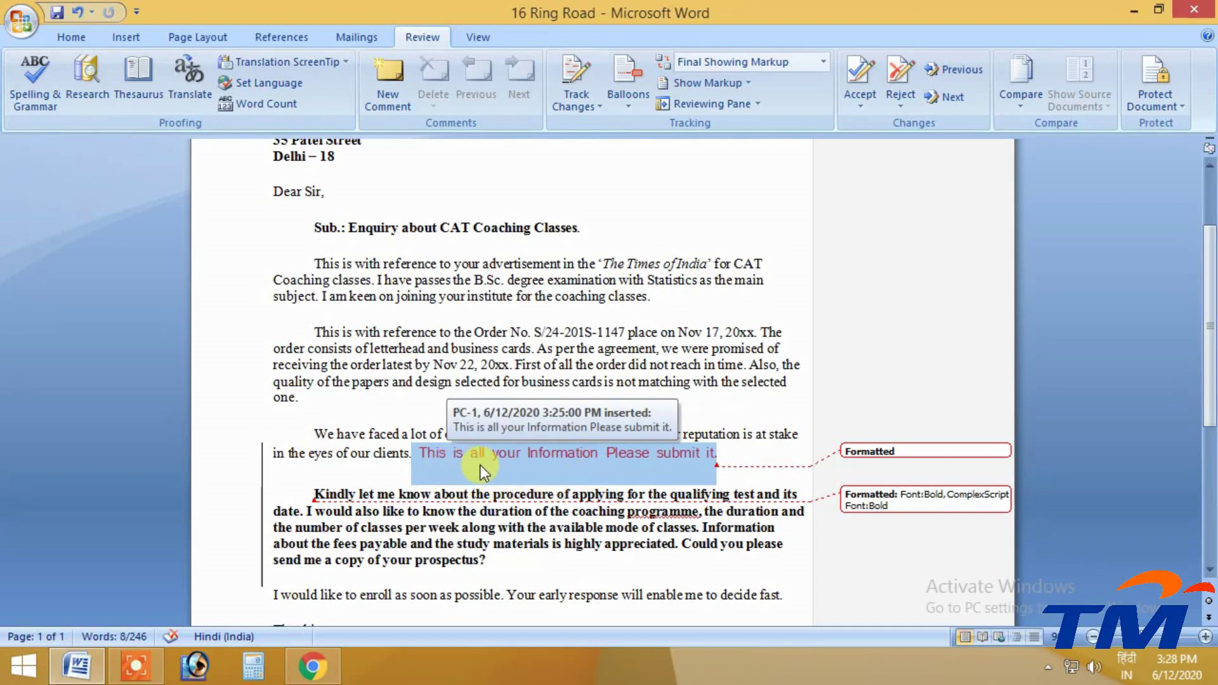
{"action": "left_click", "coordinate": [898, 75]}
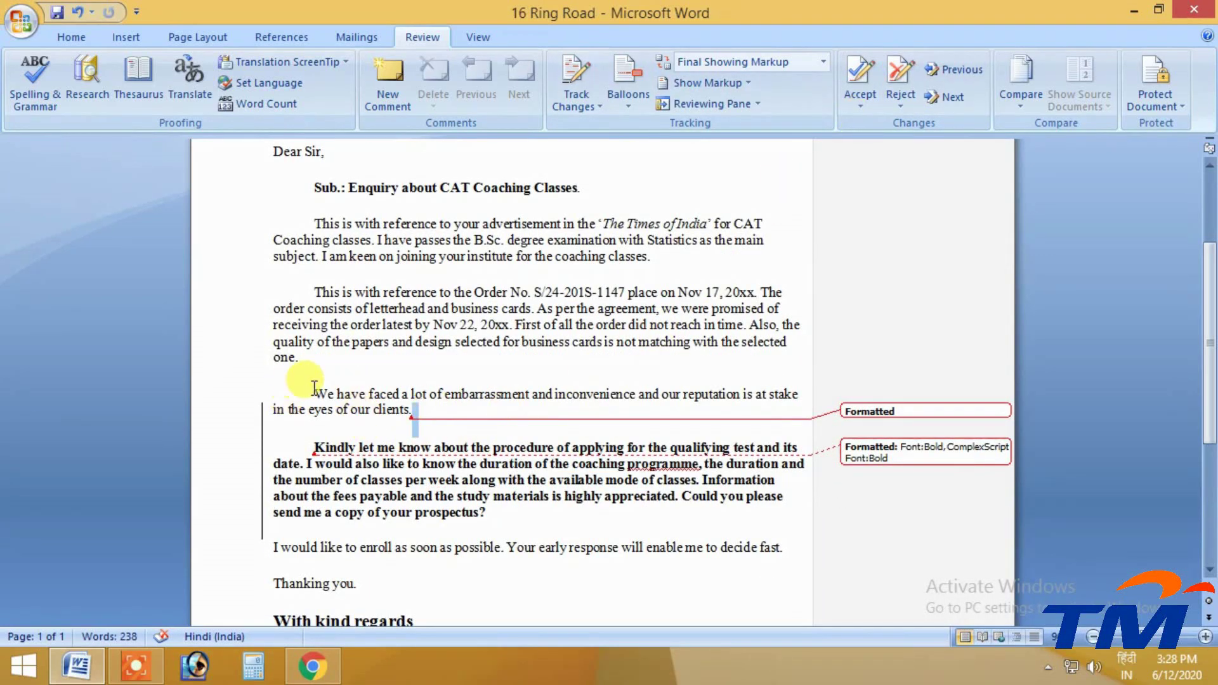
Accept the formatting changes after 'clients.' and on the Kindly paragraph, then dismiss the notice
{"action": "left_click", "coordinate": [321, 396]}
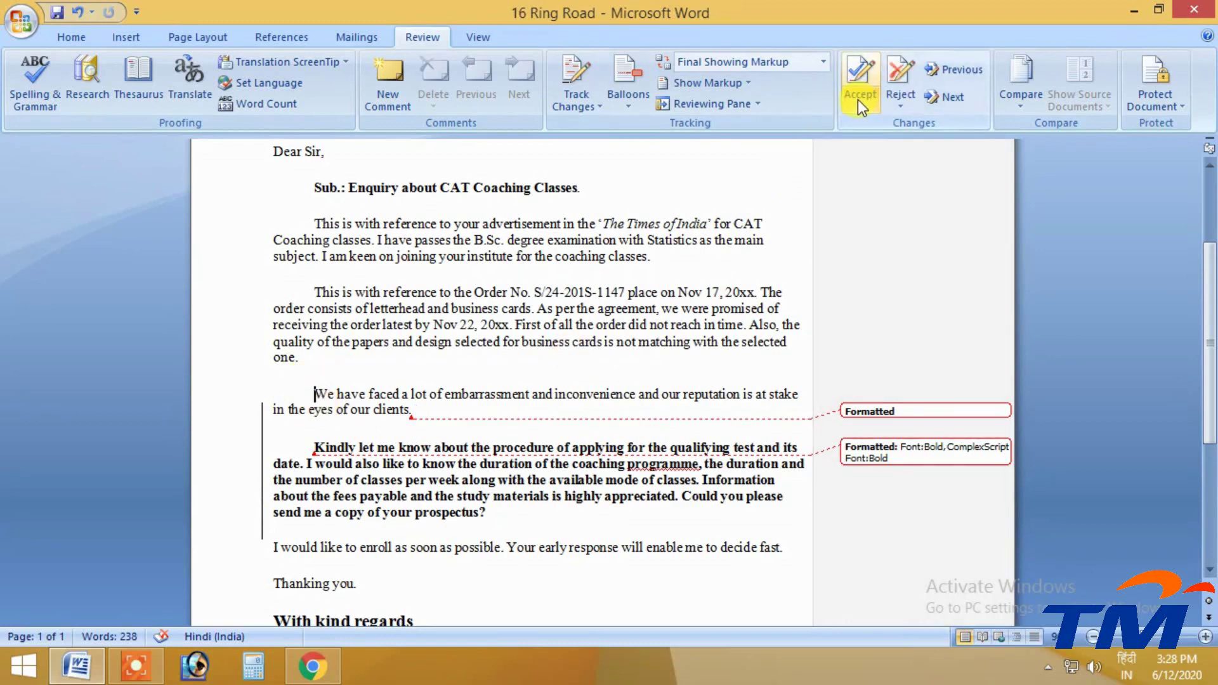
{"action": "left_click", "coordinate": [861, 75]}
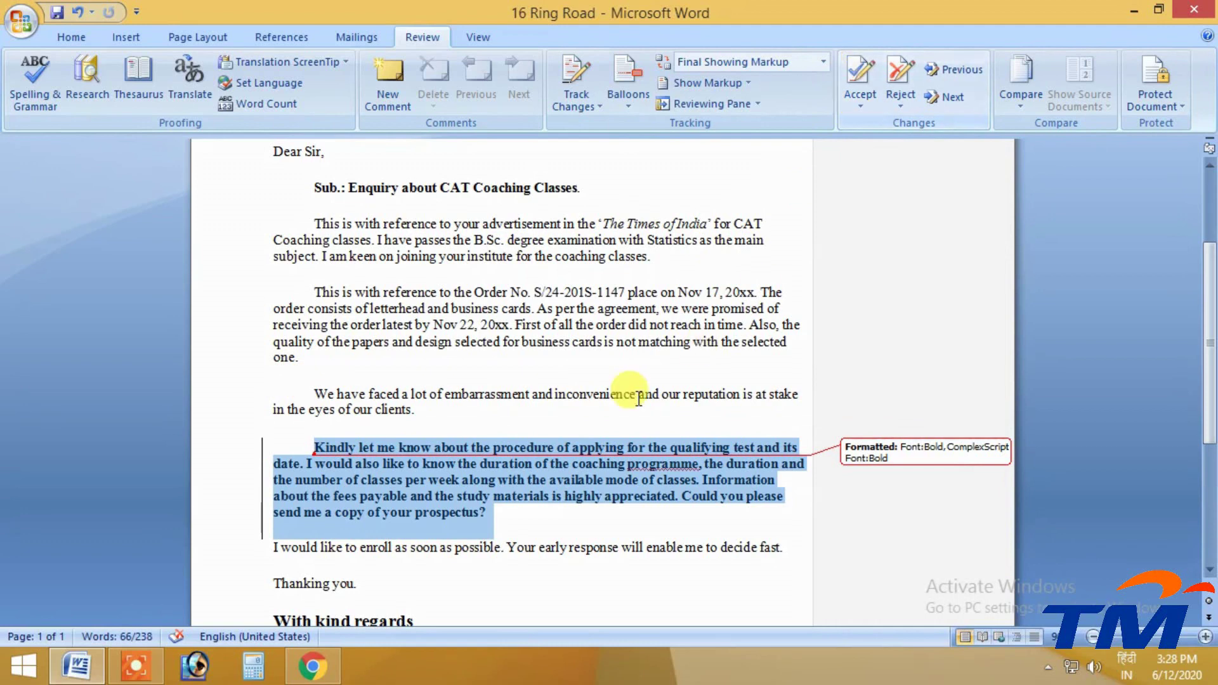
{"action": "left_click", "coordinate": [858, 72]}
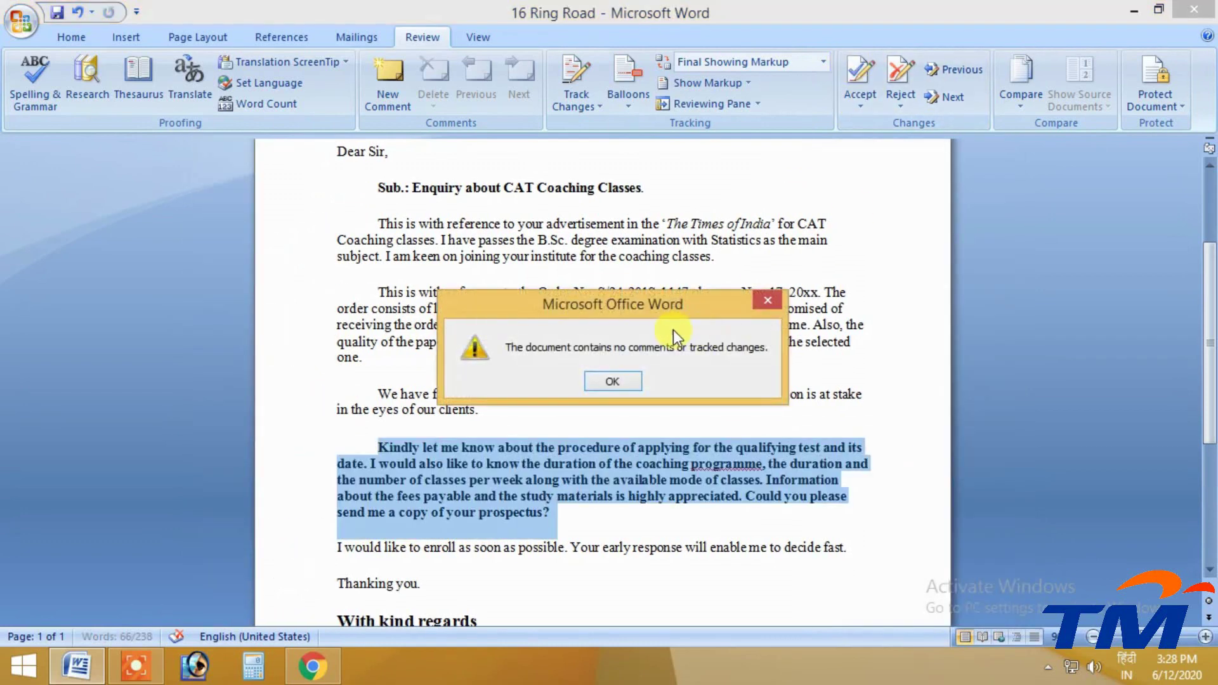
{"action": "left_click_drag", "start_coordinate": [660, 306], "coordinate": [544, 127]}
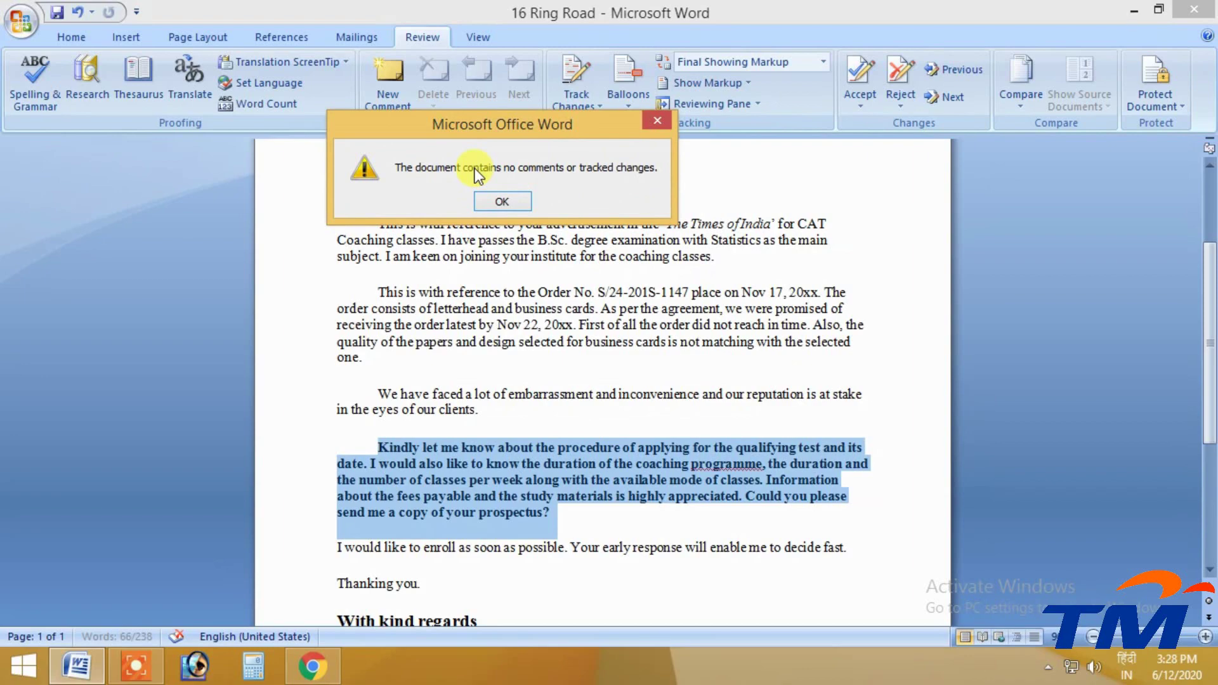
{"action": "left_click", "coordinate": [501, 200]}
{"action": "scroll", "coordinate": [576, 344], "scroll_direction": "down", "scroll_amount": 3}
{"action": "scroll", "coordinate": [580, 441], "scroll_direction": "up", "scroll_amount": 4}
{"action": "left_click", "coordinate": [596, 438]}
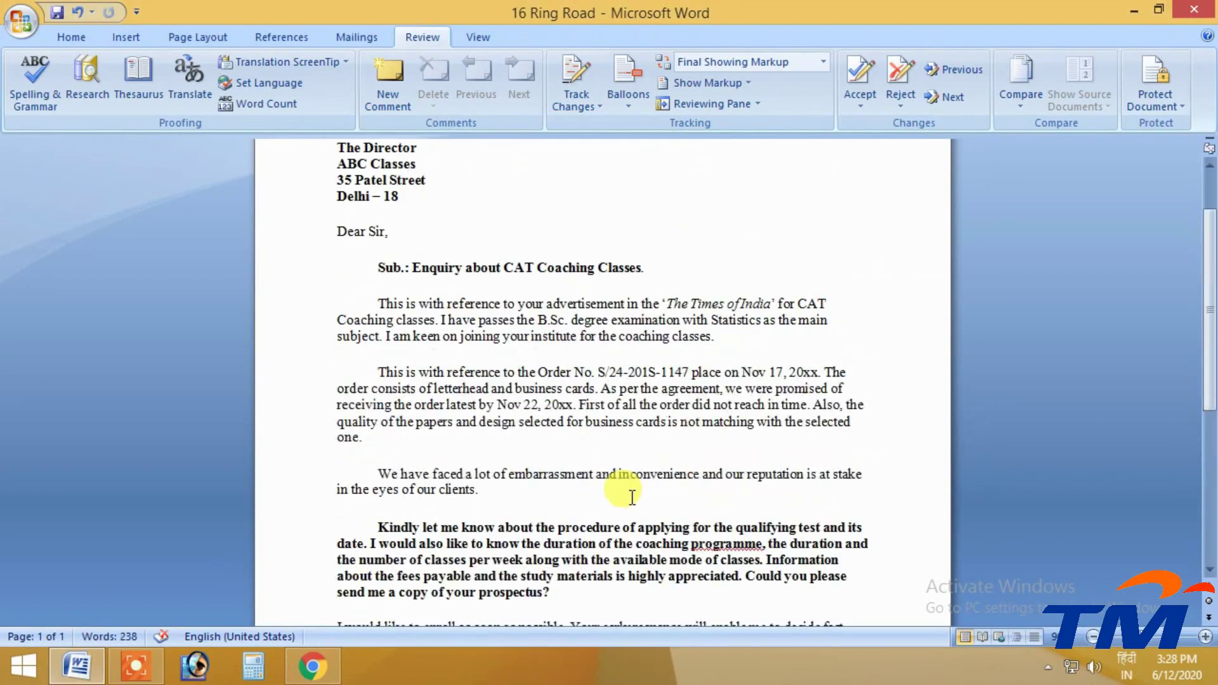
Open the Compare/Combine menu from the Review tab's Compare button
{"action": "scroll", "coordinate": [622, 489], "scroll_direction": "up", "scroll_amount": 2}
{"action": "scroll", "coordinate": [420, 293], "scroll_direction": "down", "scroll_amount": 2}
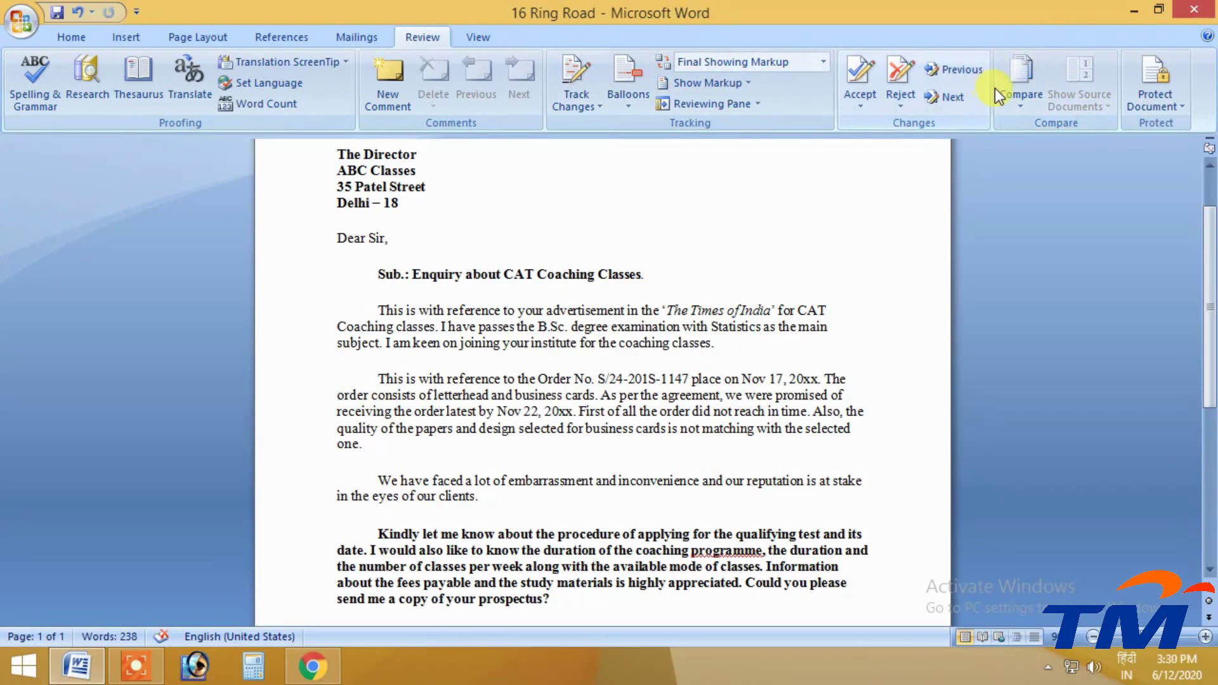
{"action": "left_click", "coordinate": [1018, 106]}
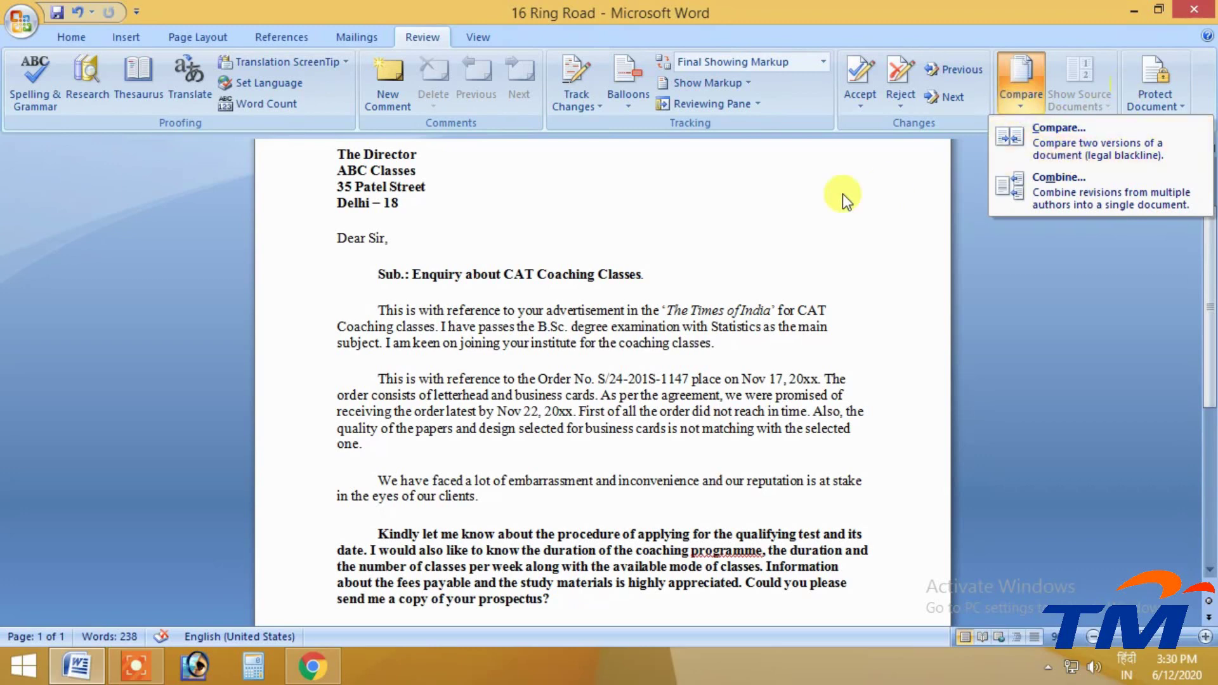
Replace the subject line's final period with 'in jhansi uttarpradesh.'
{"action": "left_click", "coordinate": [707, 197]}
{"action": "left_click", "coordinate": [663, 270]}
{"action": "scroll", "coordinate": [444, 305], "scroll_direction": "down", "scroll_amount": 3}
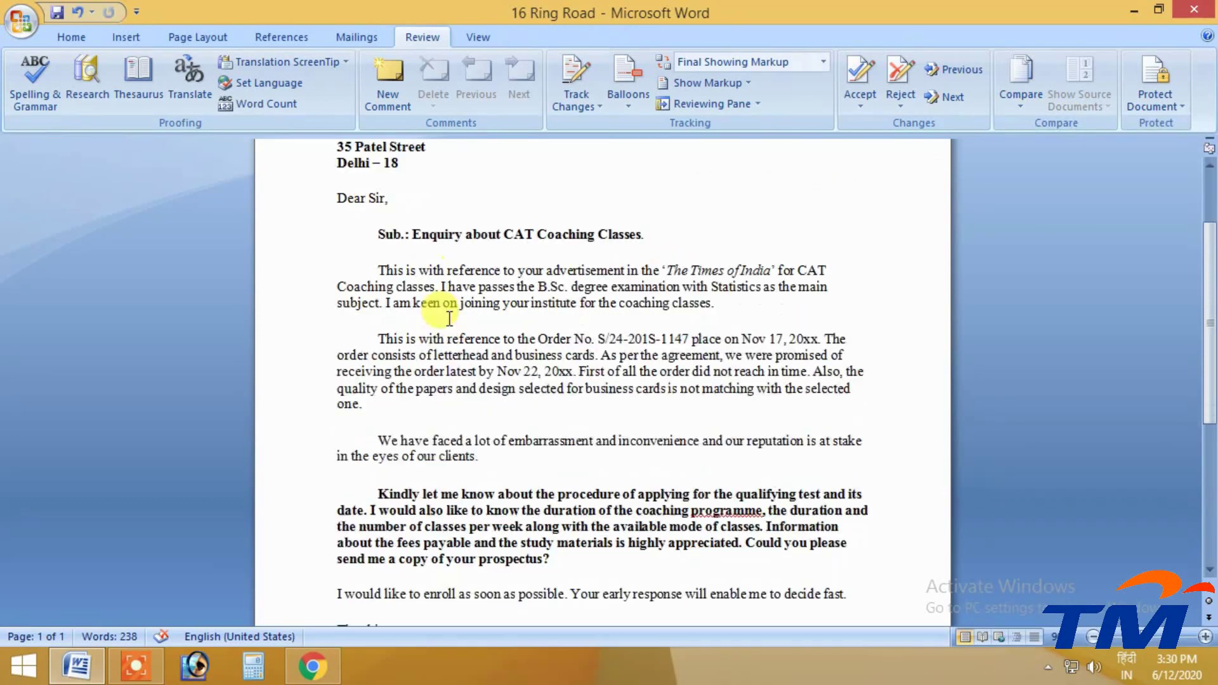
{"action": "scroll", "coordinate": [436, 307], "scroll_direction": "up", "scroll_amount": 3}
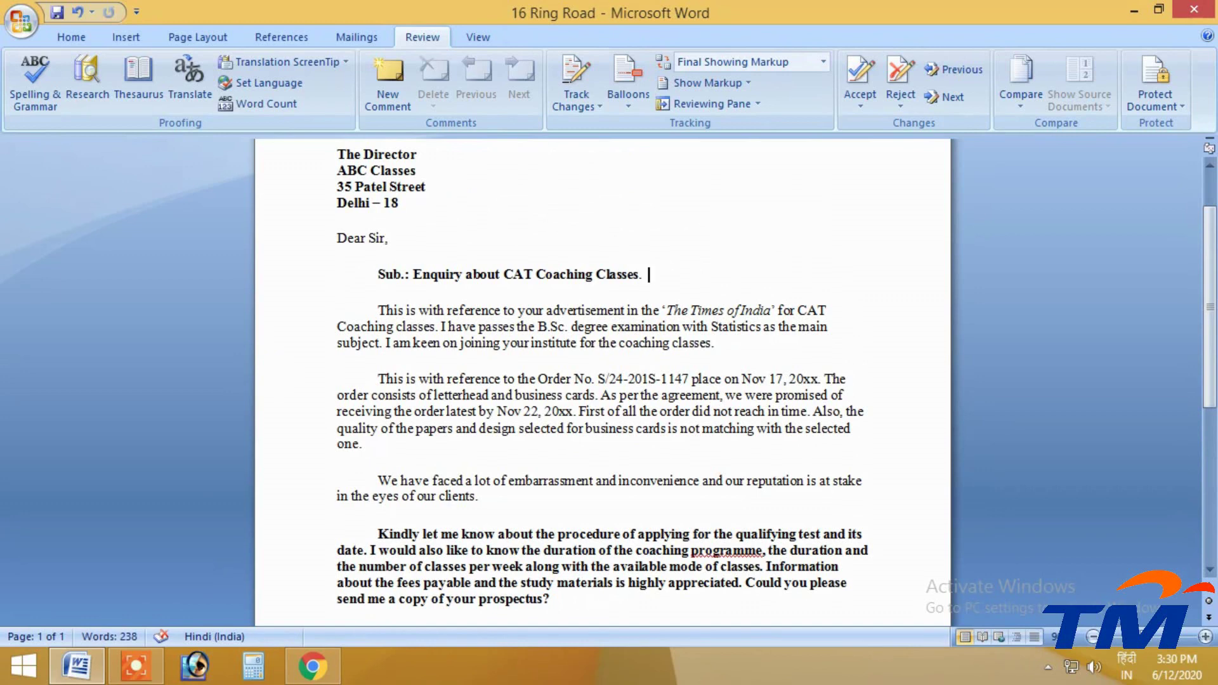
{"action": "key", "text": "BackSpace"}
{"action": "key", "text": "BackSpace"}
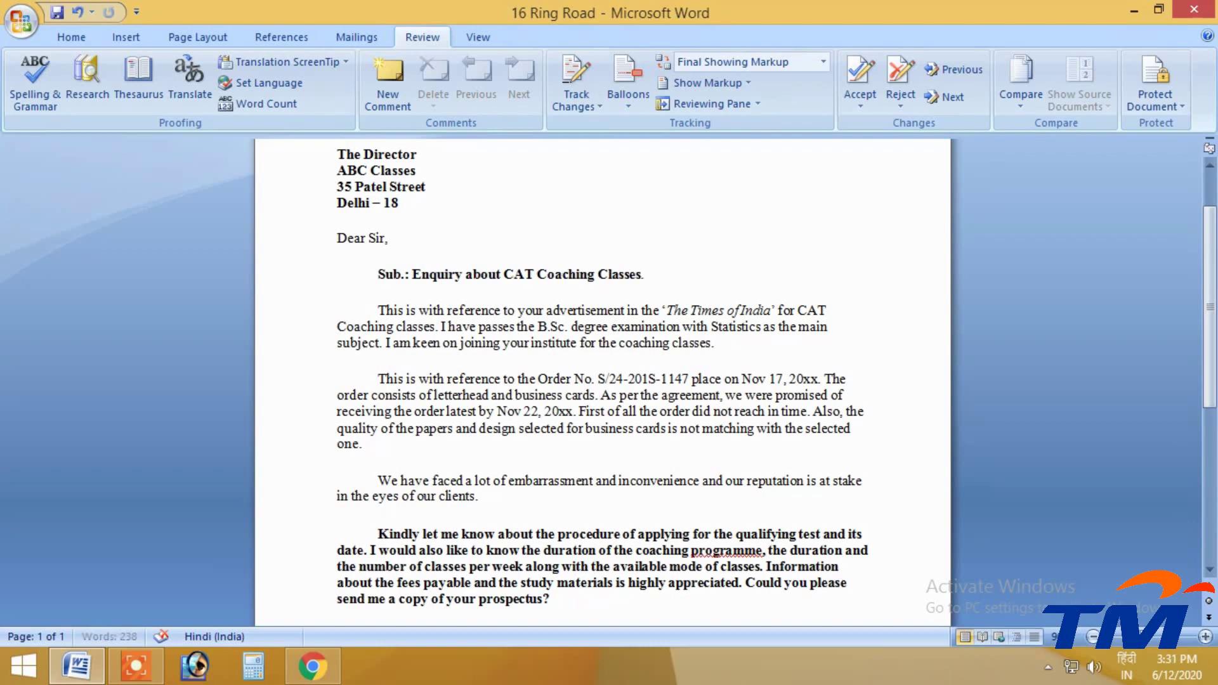
{"action": "type", "text": "in"}
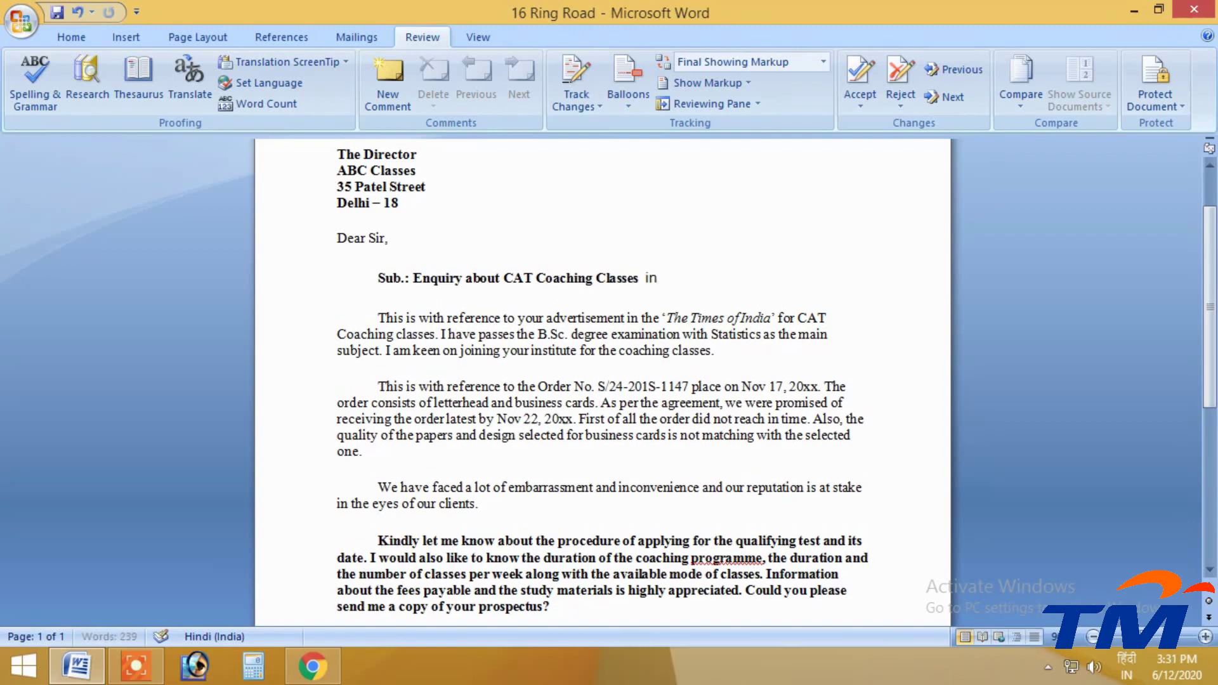
{"action": "type", "text": " jhansi u"}
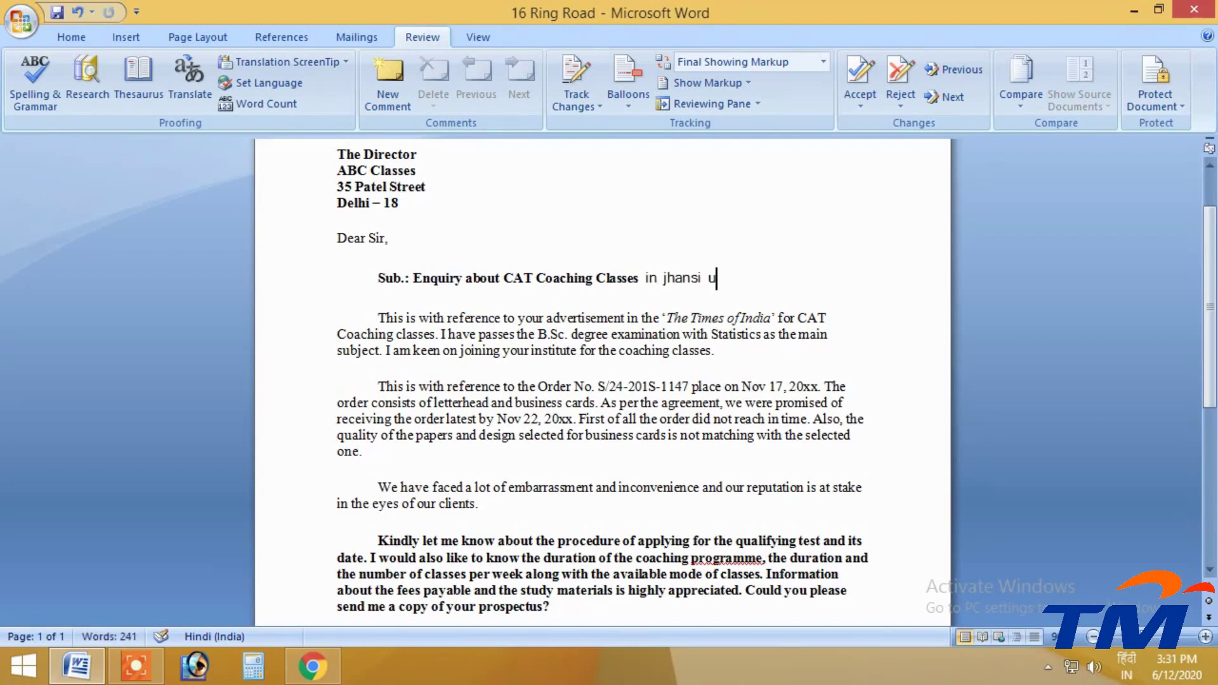
{"action": "type", "text": "ttarprad"}
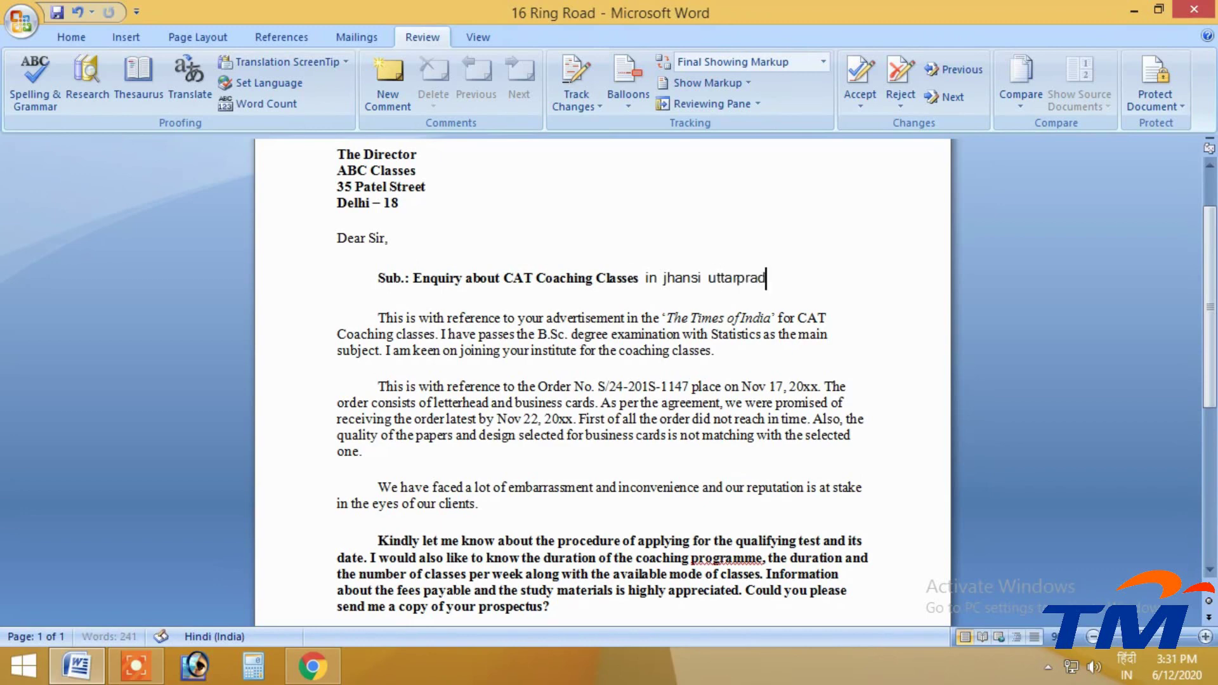
{"action": "type", "text": "esh."}
Open the Compare Documents dialog via Compare > Compare...
{"action": "right_click", "coordinate": [612, 335]}
{"action": "left_click", "coordinate": [630, 7]}
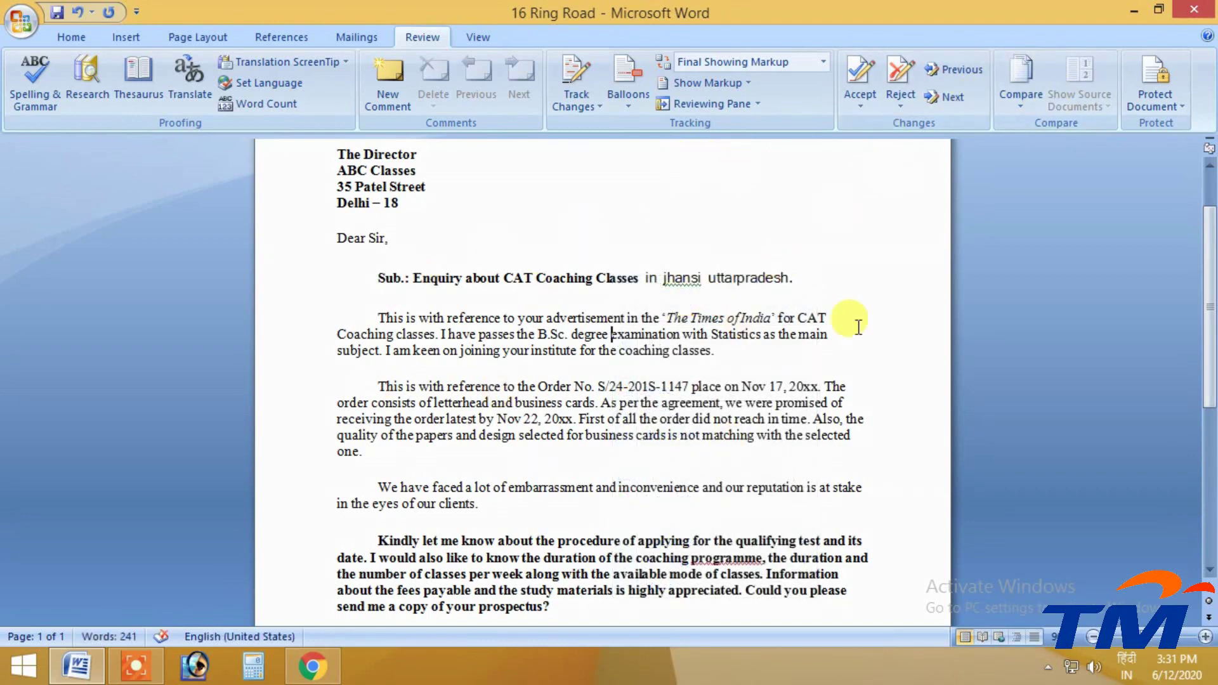
{"action": "left_click", "coordinate": [1033, 106]}
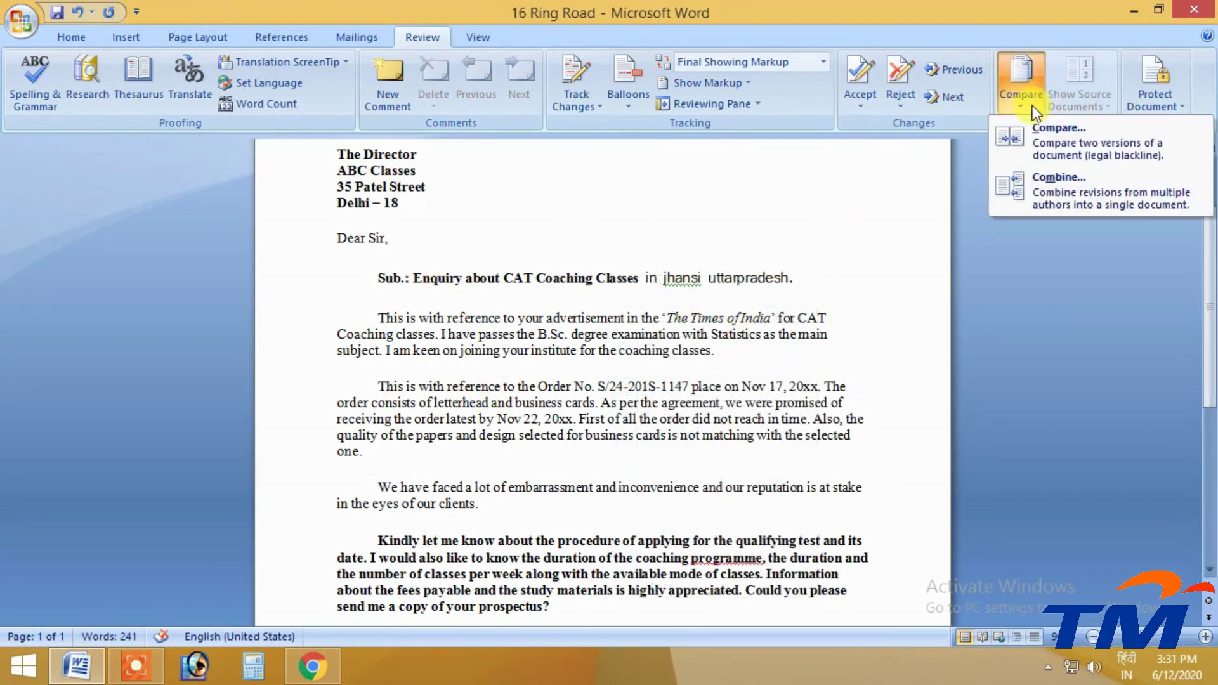
{"action": "left_click", "coordinate": [1048, 158]}
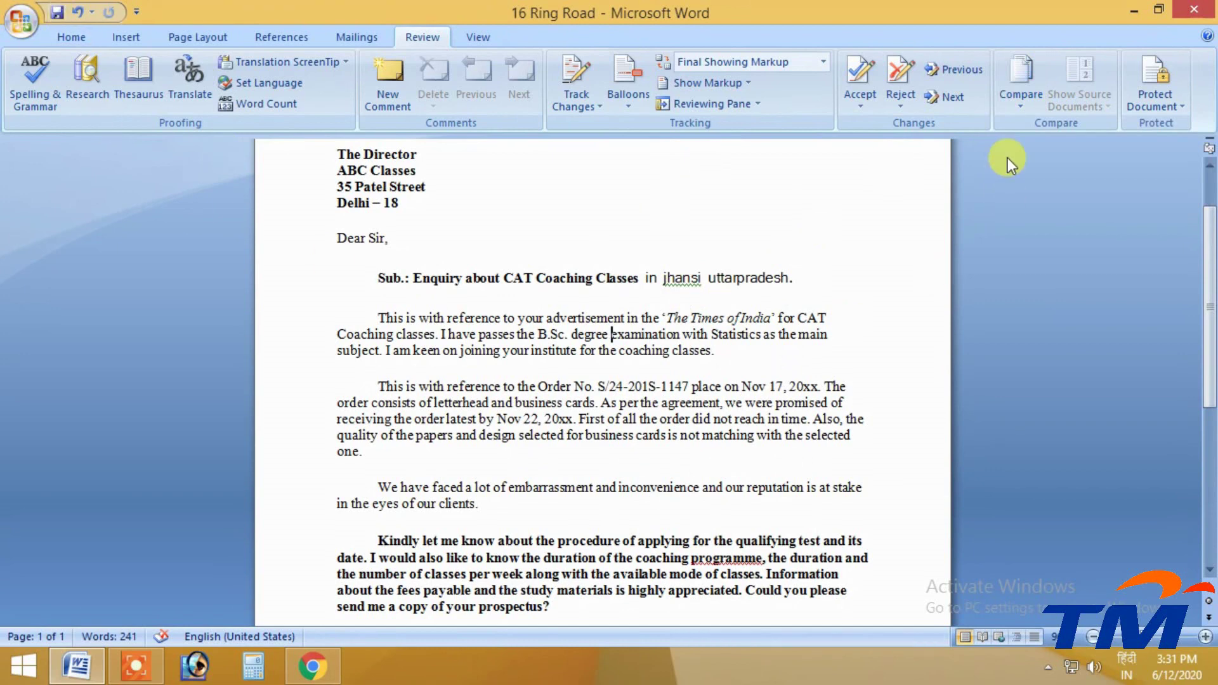
{"action": "left_click", "coordinate": [1025, 79]}
{"action": "left_click", "coordinate": [1033, 133]}
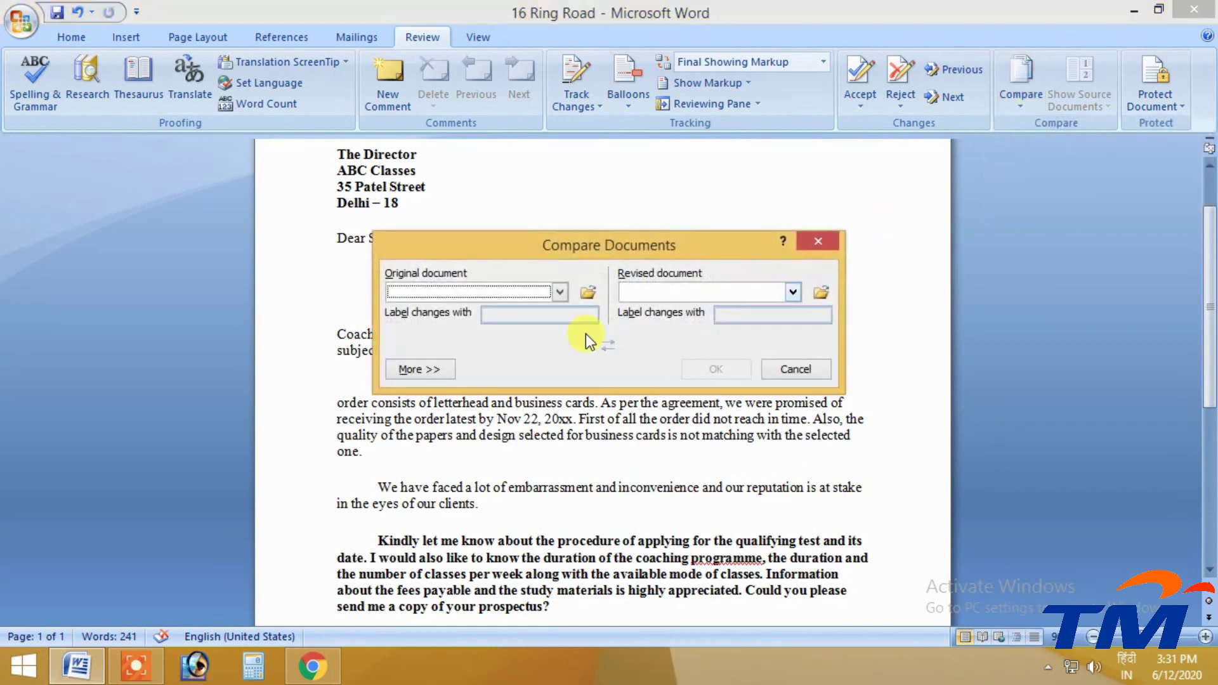
Compare 16 Ring Road as both original and revised document, labelling changes PC-1
{"action": "left_click", "coordinate": [561, 291]}
{"action": "left_click", "coordinate": [443, 325]}
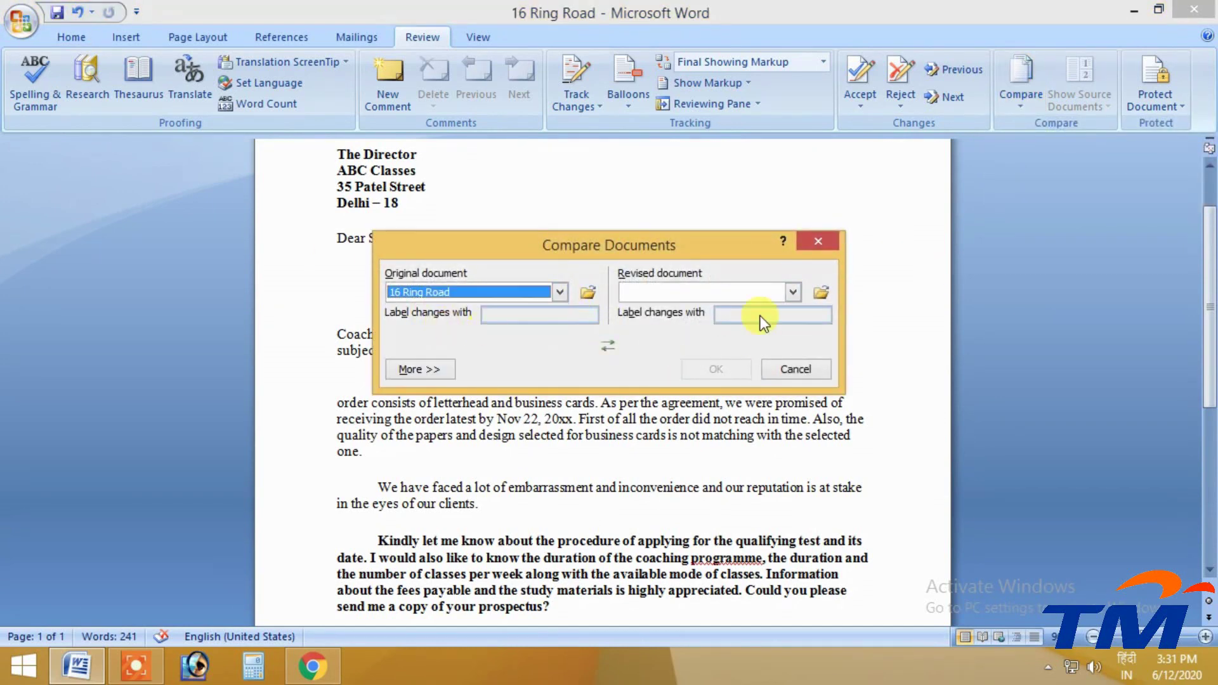
{"action": "left_click", "coordinate": [793, 292]}
{"action": "left_click", "coordinate": [732, 332]}
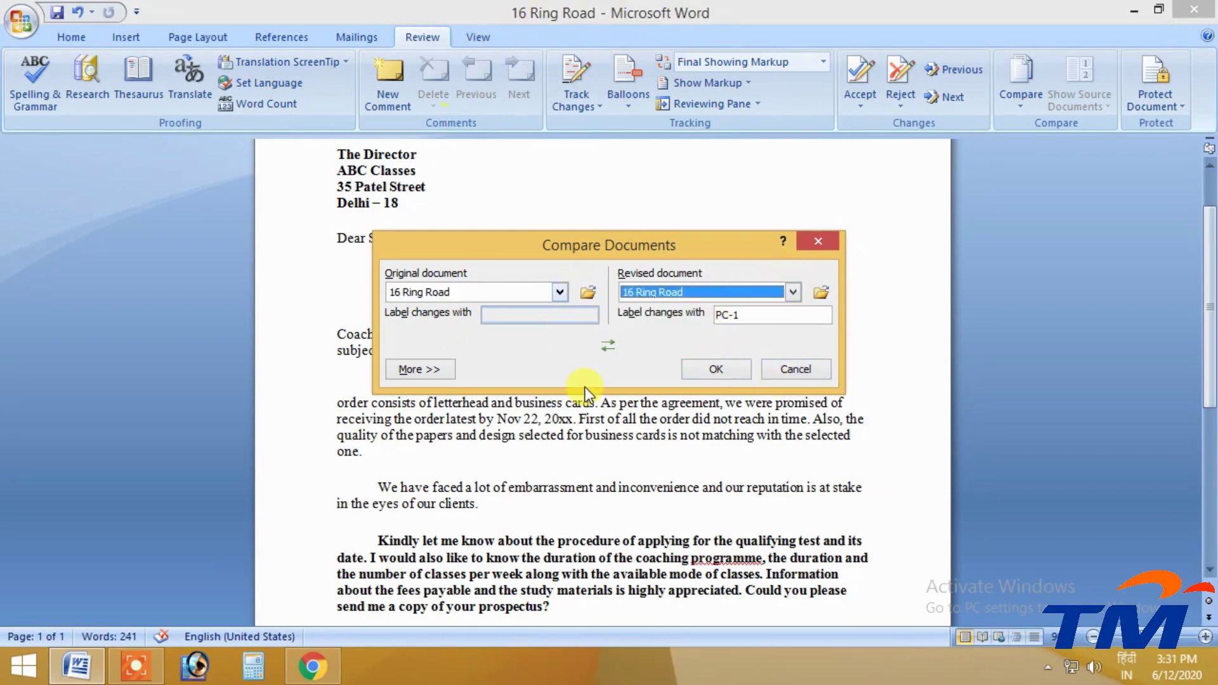
{"action": "left_click", "coordinate": [714, 373]}
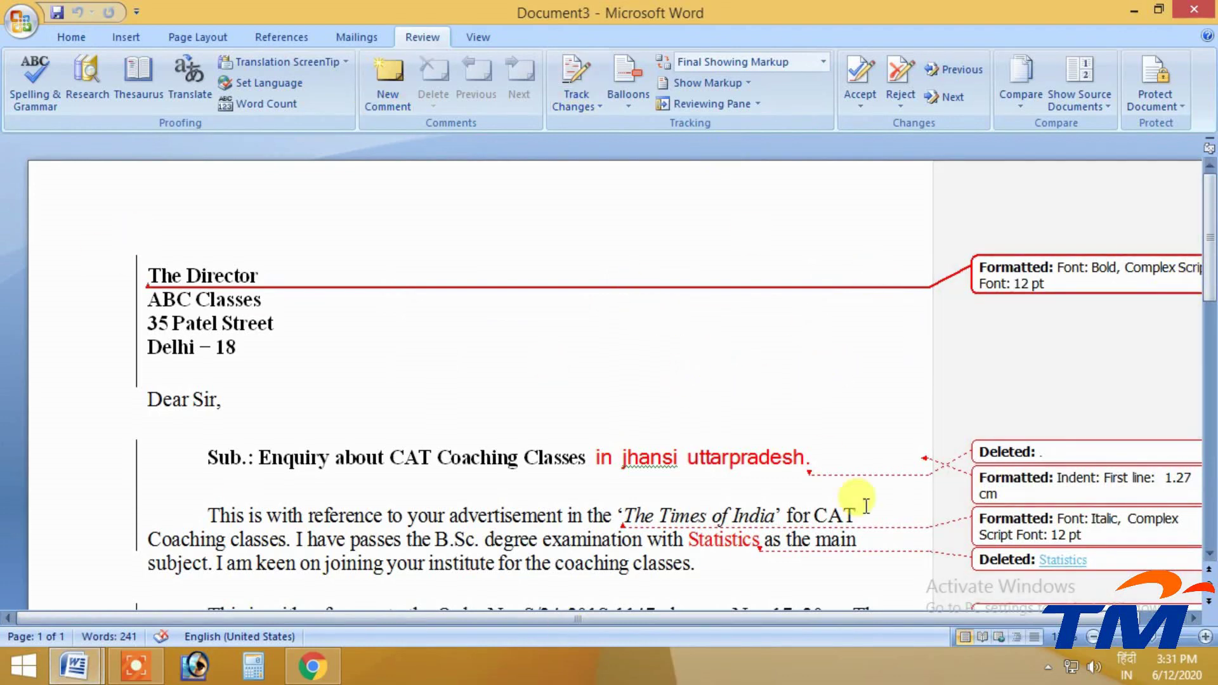
Zoom out and inspect the address block's bold change and the 'Statistics' deletion
{"action": "left_click", "coordinate": [1093, 637]}
{"action": "left_click", "coordinate": [1093, 636]}
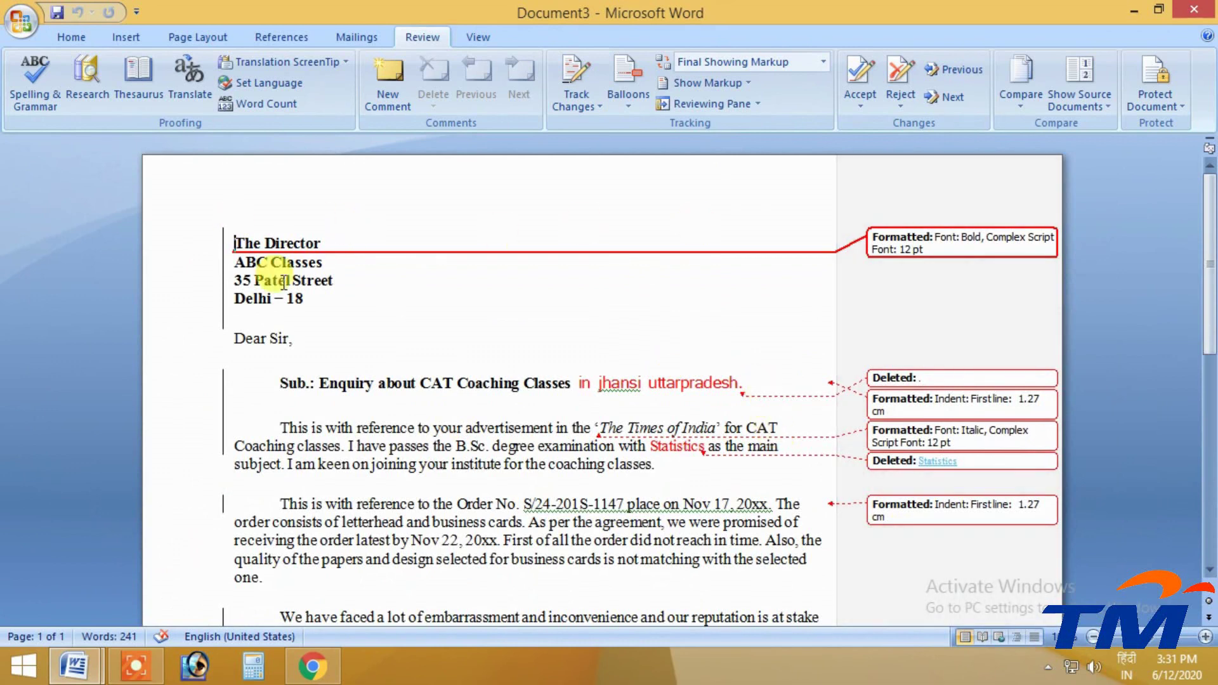
{"action": "left_click", "coordinate": [966, 241]}
{"action": "left_click", "coordinate": [955, 243]}
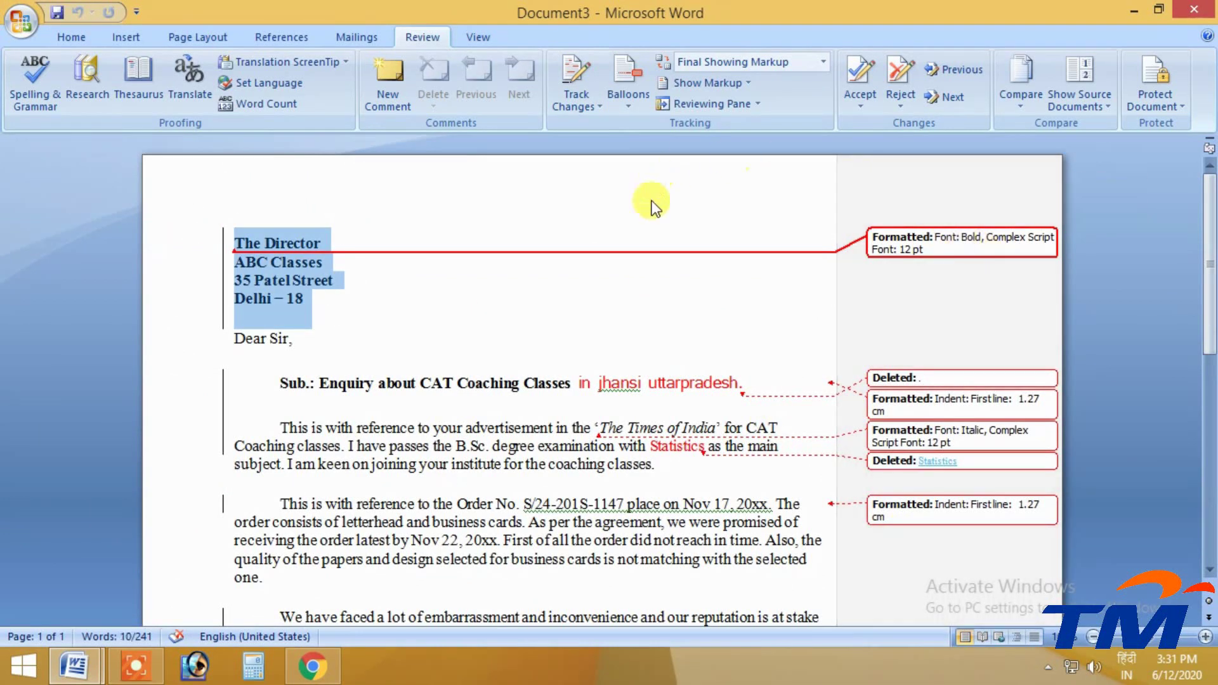
{"action": "scroll", "coordinate": [603, 336], "scroll_direction": "down", "scroll_amount": 1}
{"action": "left_click_drag", "start_coordinate": [580, 336], "coordinate": [723, 347]}
{"action": "scroll", "coordinate": [723, 347], "scroll_direction": "down", "scroll_amount": 1}
{"action": "double_click", "coordinate": [660, 355]}
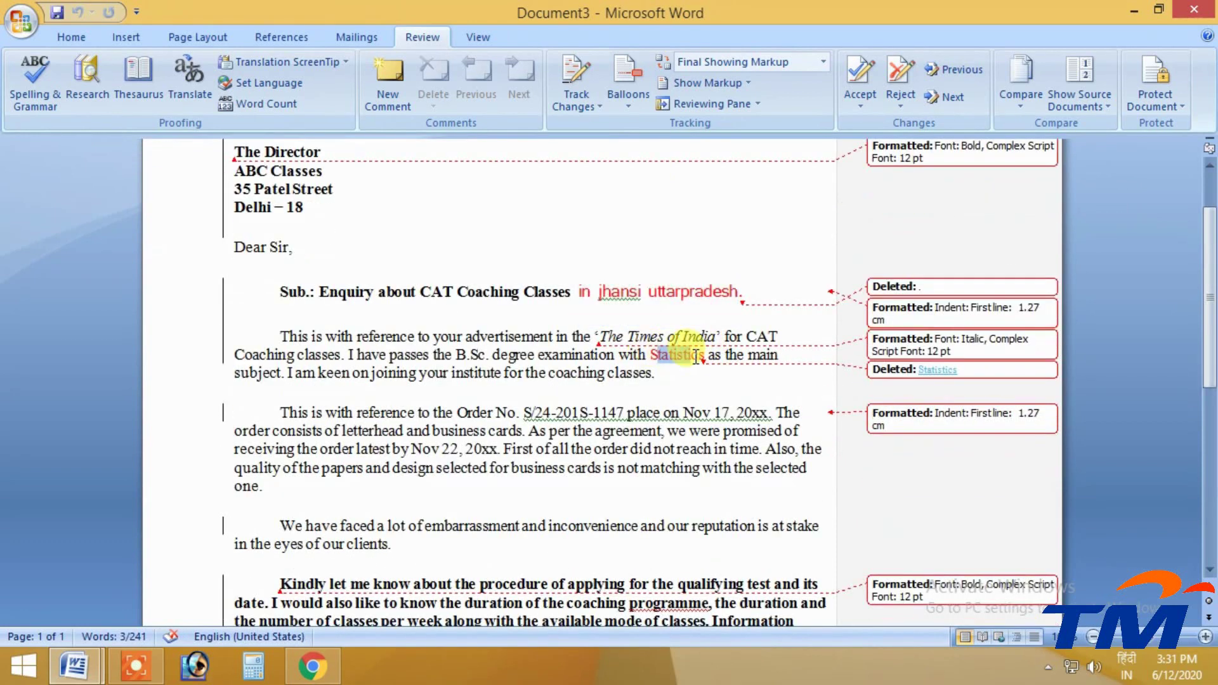
{"action": "left_click", "coordinate": [938, 371]}
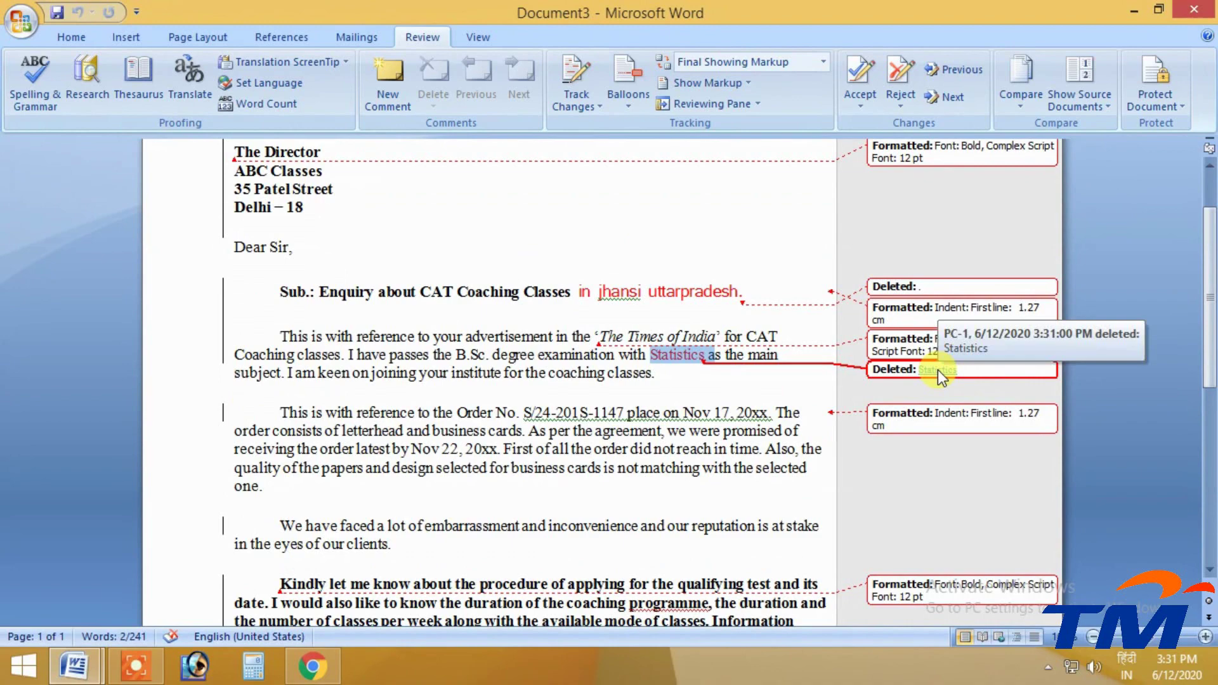
{"action": "scroll", "coordinate": [935, 371], "scroll_direction": "down", "scroll_amount": 3}
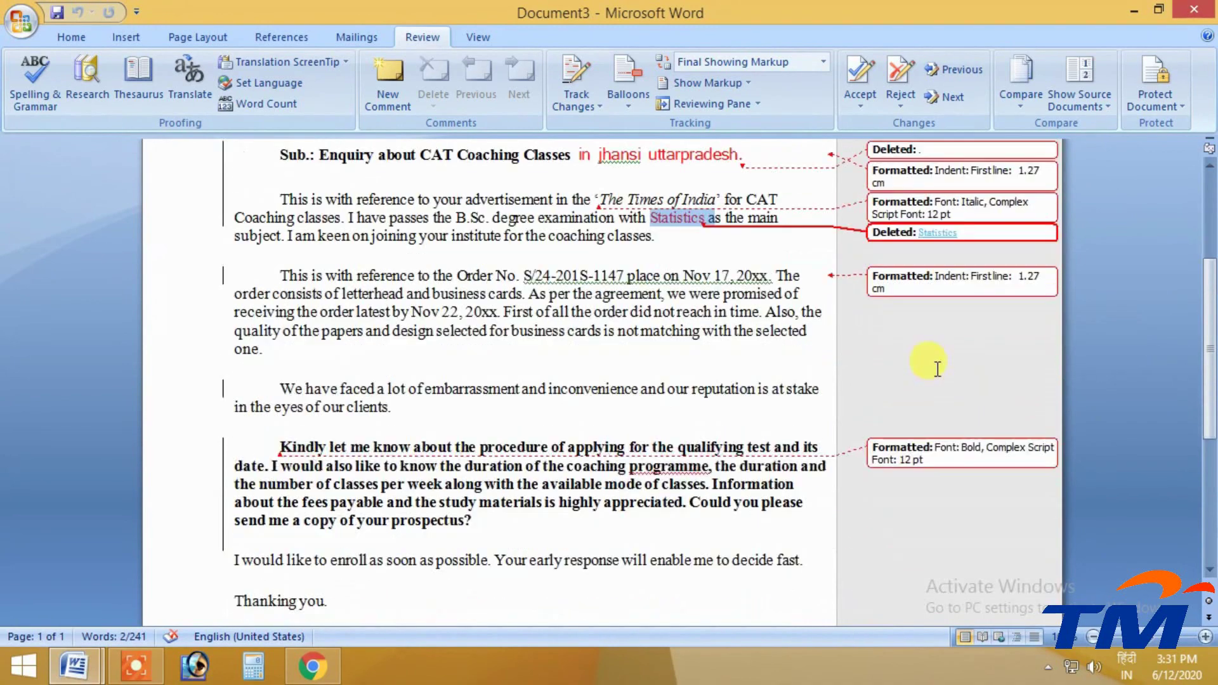
Open the Show Source Documents menu on the Review tab
{"action": "left_click", "coordinate": [1022, 105]}
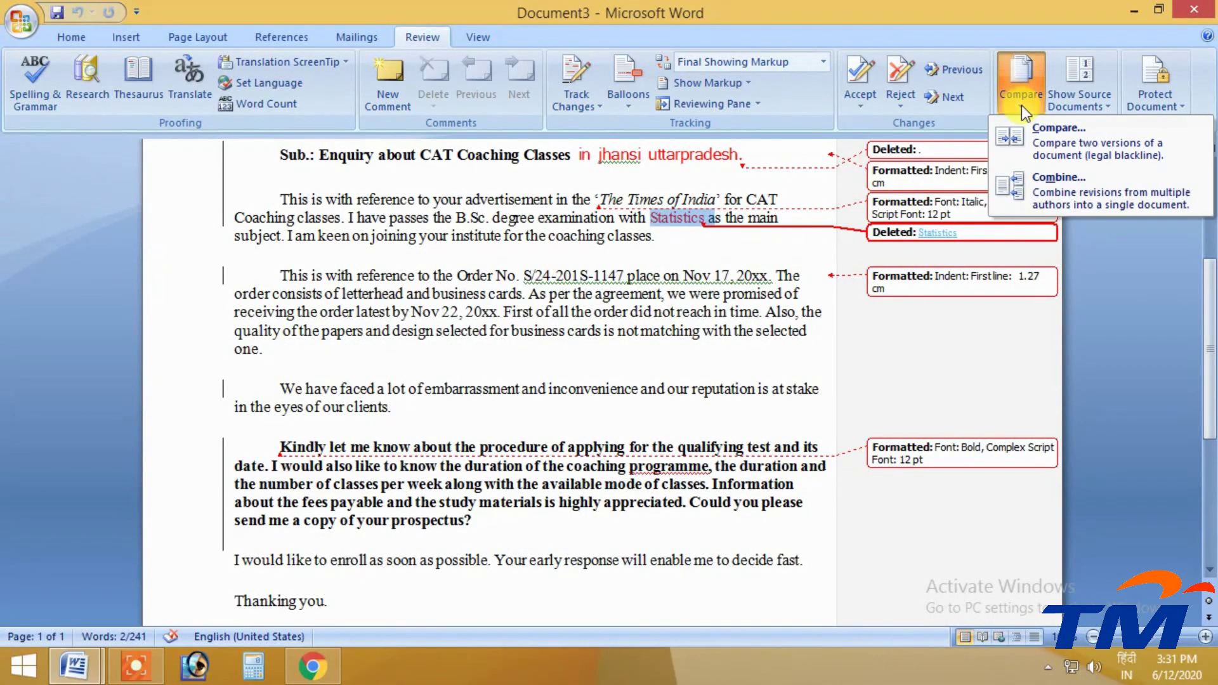
{"action": "left_click", "coordinate": [1022, 105]}
{"action": "scroll", "coordinate": [924, 371], "scroll_direction": "down", "scroll_amount": 2}
{"action": "scroll", "coordinate": [754, 439], "scroll_direction": "up", "scroll_amount": 3}
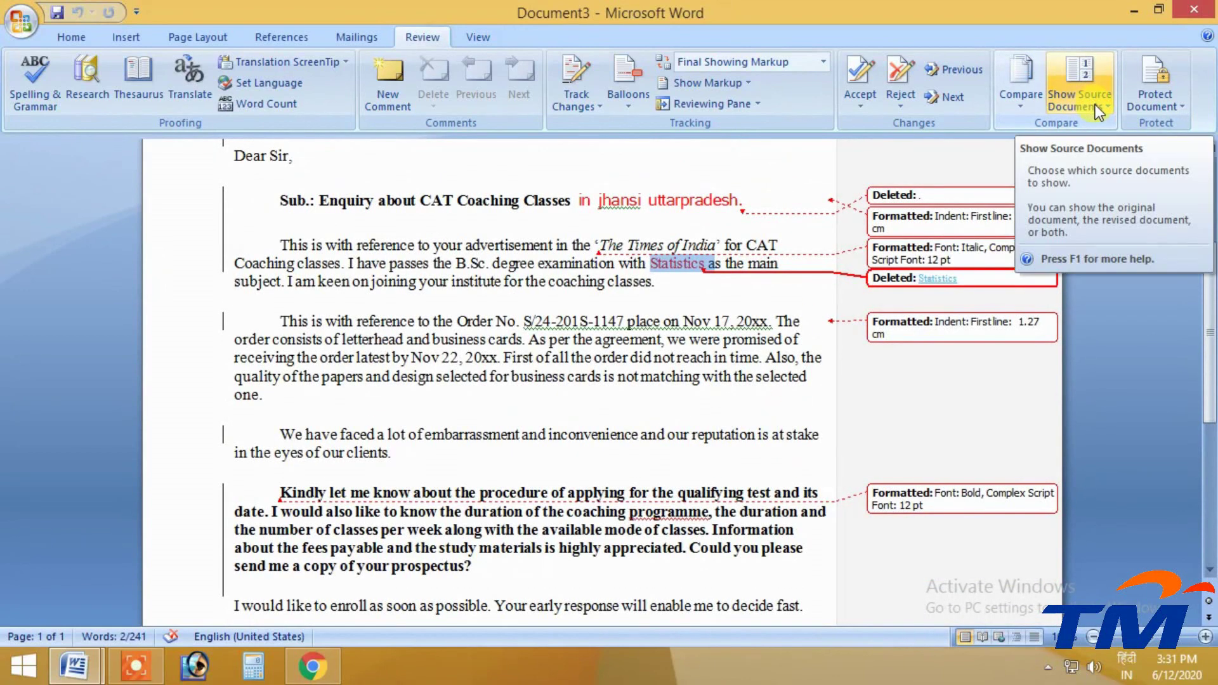
{"action": "left_click", "coordinate": [1097, 104]}
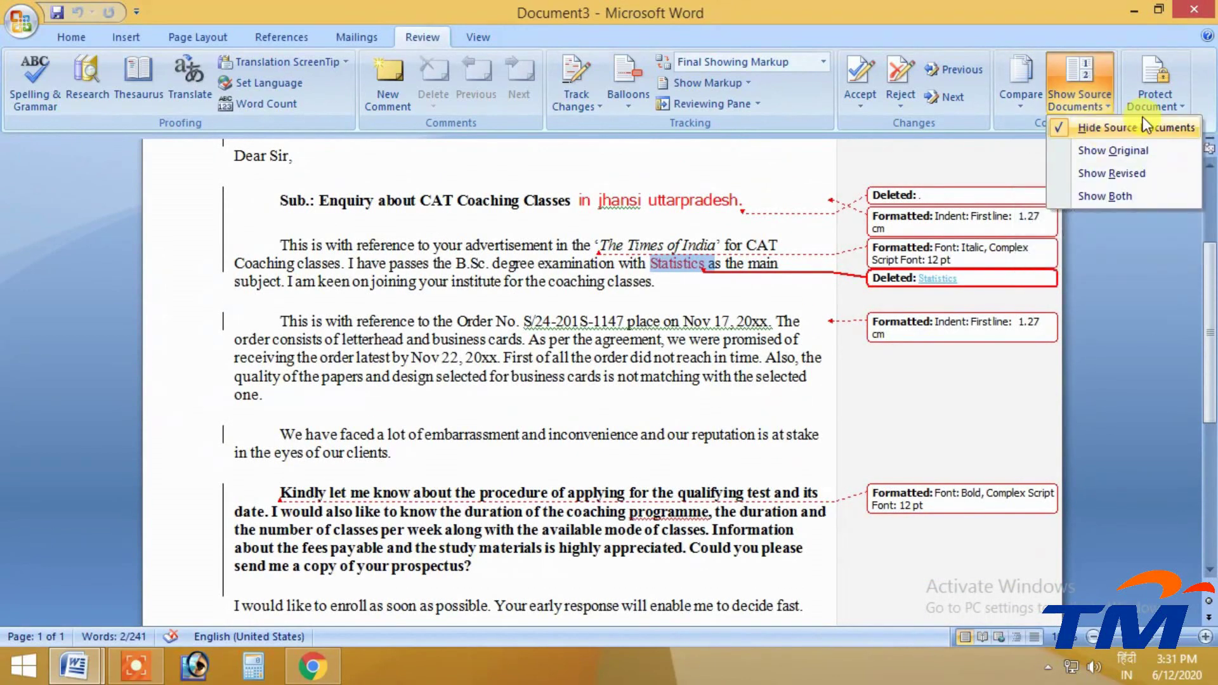
Show the original letter beside the comparison and scroll through it
{"action": "left_click", "coordinate": [1096, 152]}
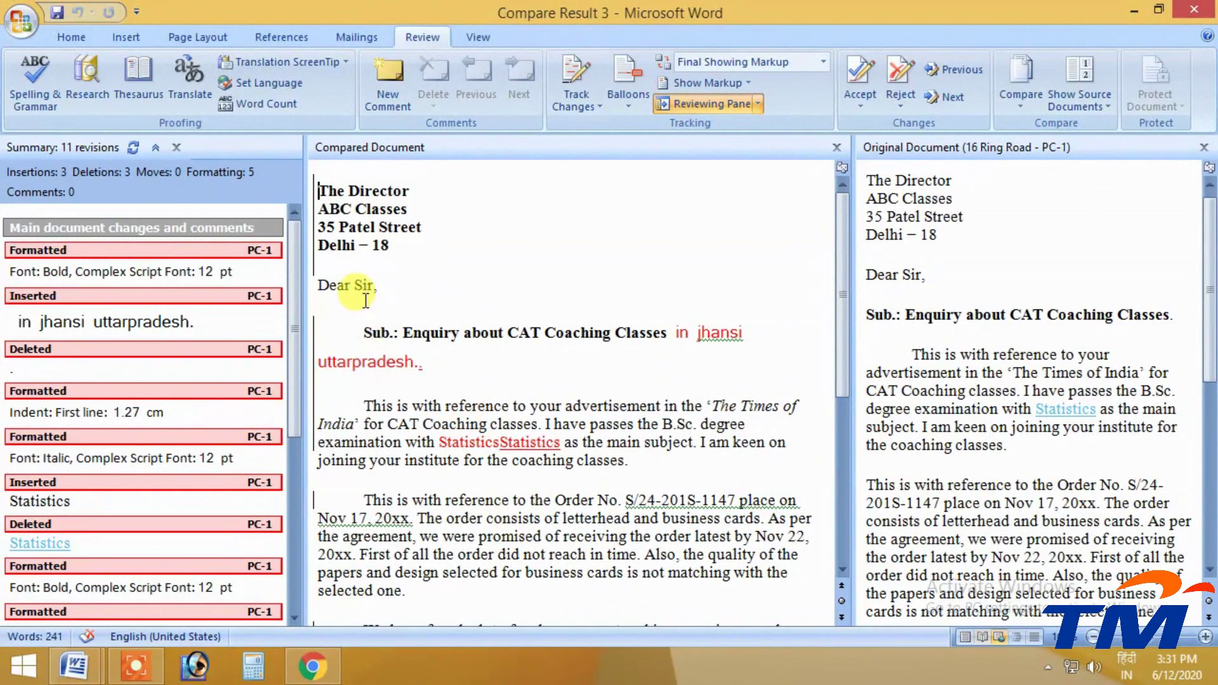
{"action": "left_click_drag", "start_coordinate": [354, 284], "coordinate": [486, 518]}
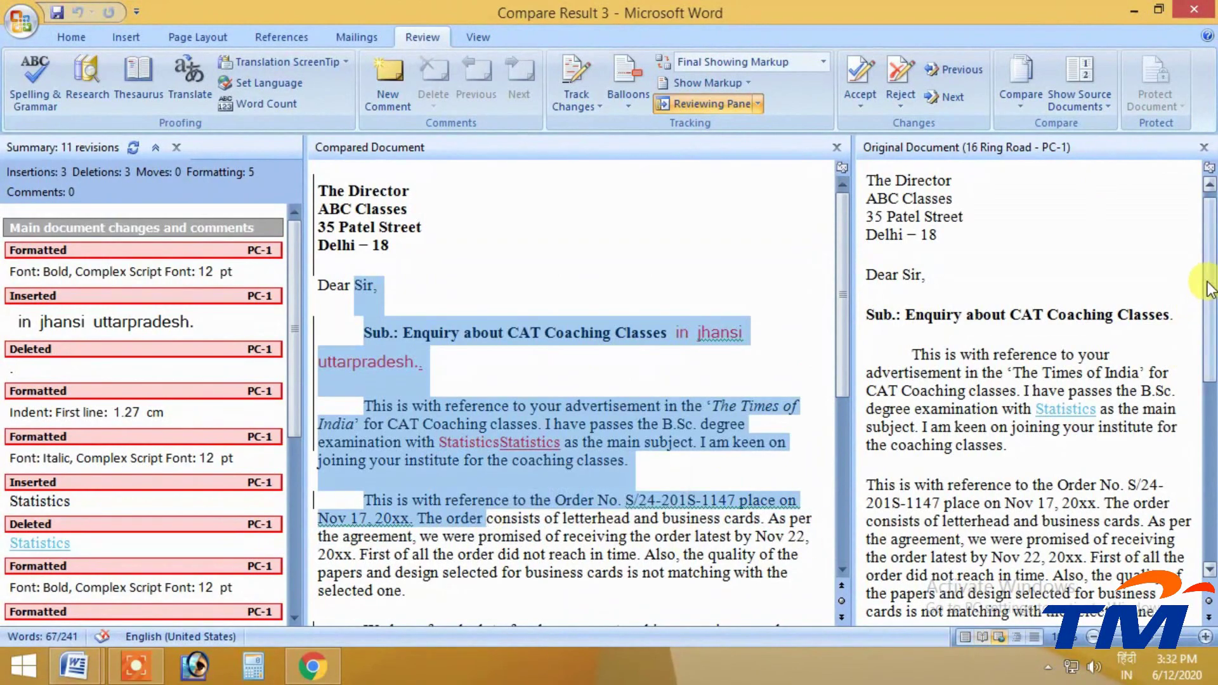
{"action": "scroll", "coordinate": [1209, 289], "scroll_direction": "down", "scroll_amount": 8}
{"action": "scroll", "coordinate": [1195, 288], "scroll_direction": "up", "scroll_amount": 9}
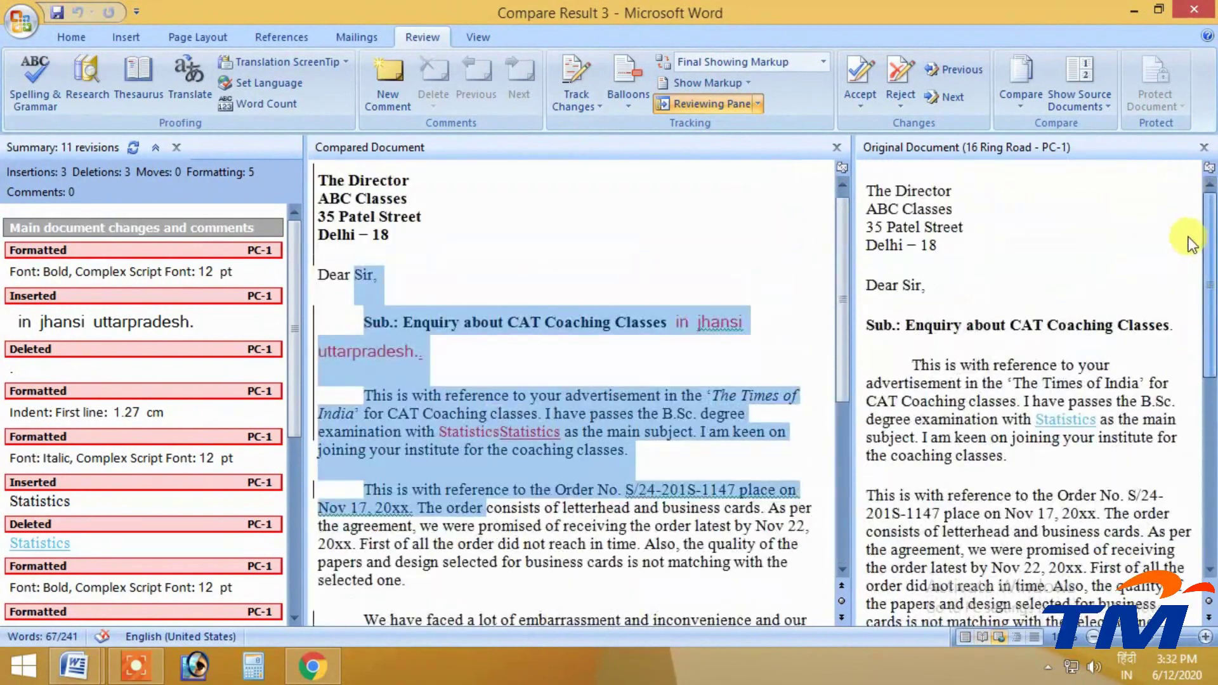
{"action": "scroll", "coordinate": [1189, 238], "scroll_direction": "down", "scroll_amount": 6}
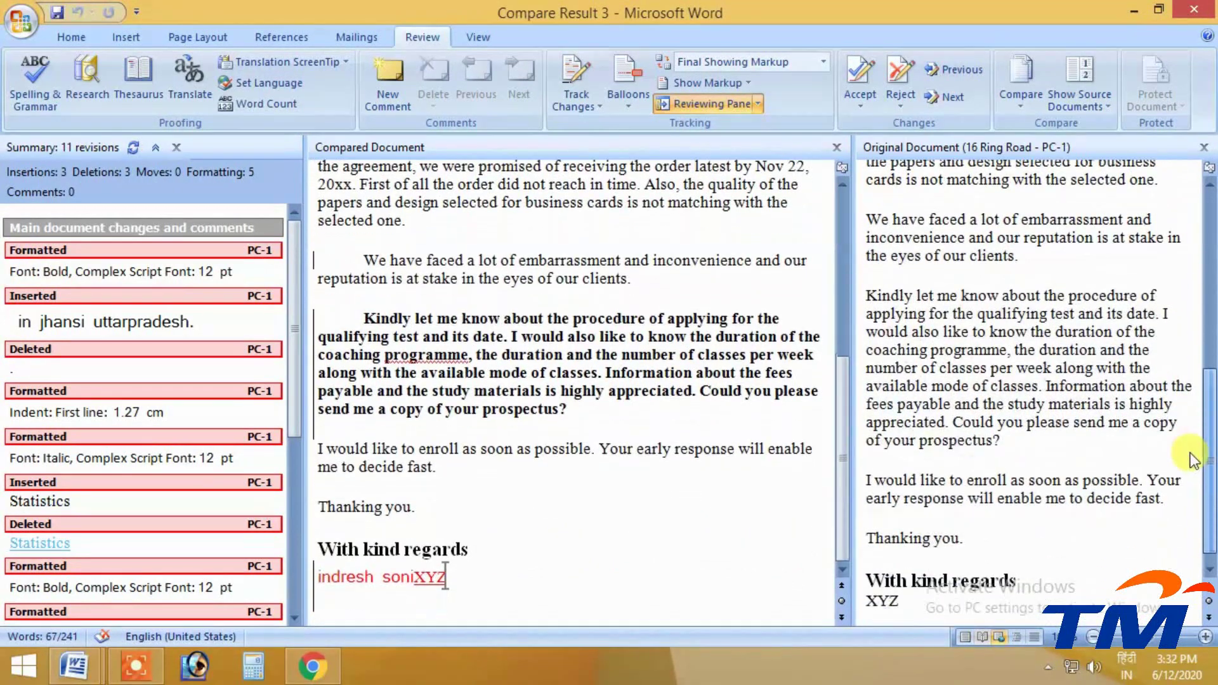
{"action": "scroll", "coordinate": [1191, 454], "scroll_direction": "up", "scroll_amount": 3}
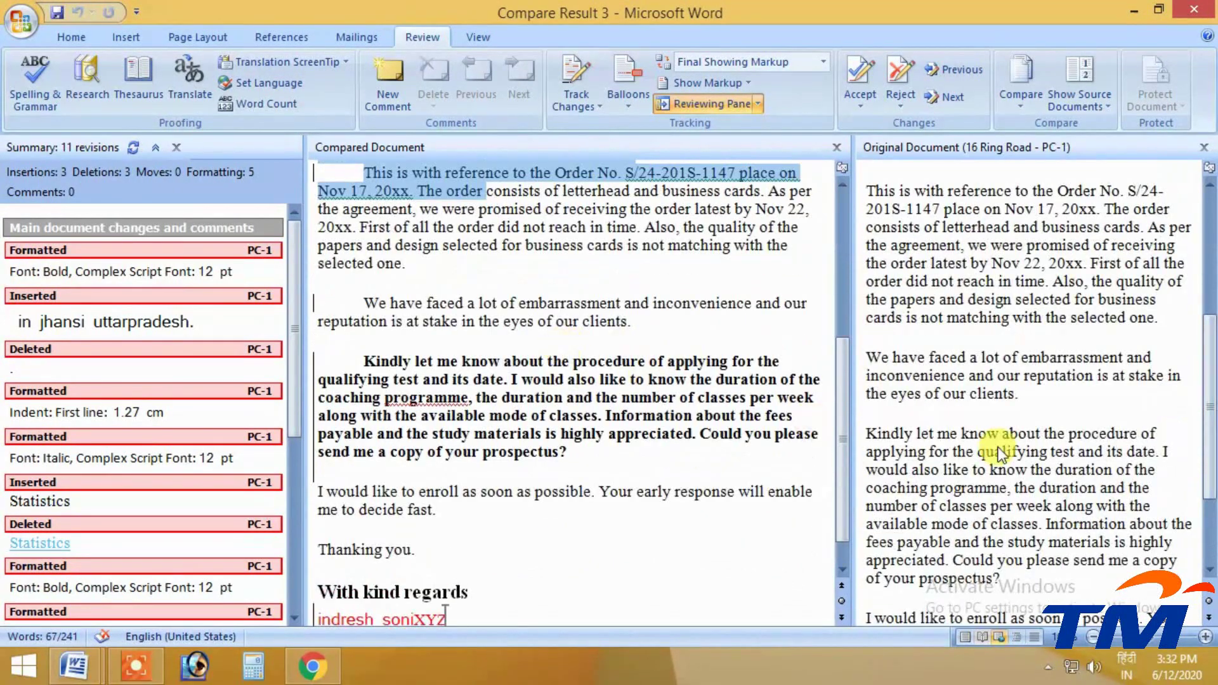
{"action": "scroll", "coordinate": [1212, 492], "scroll_direction": "up", "scroll_amount": 5}
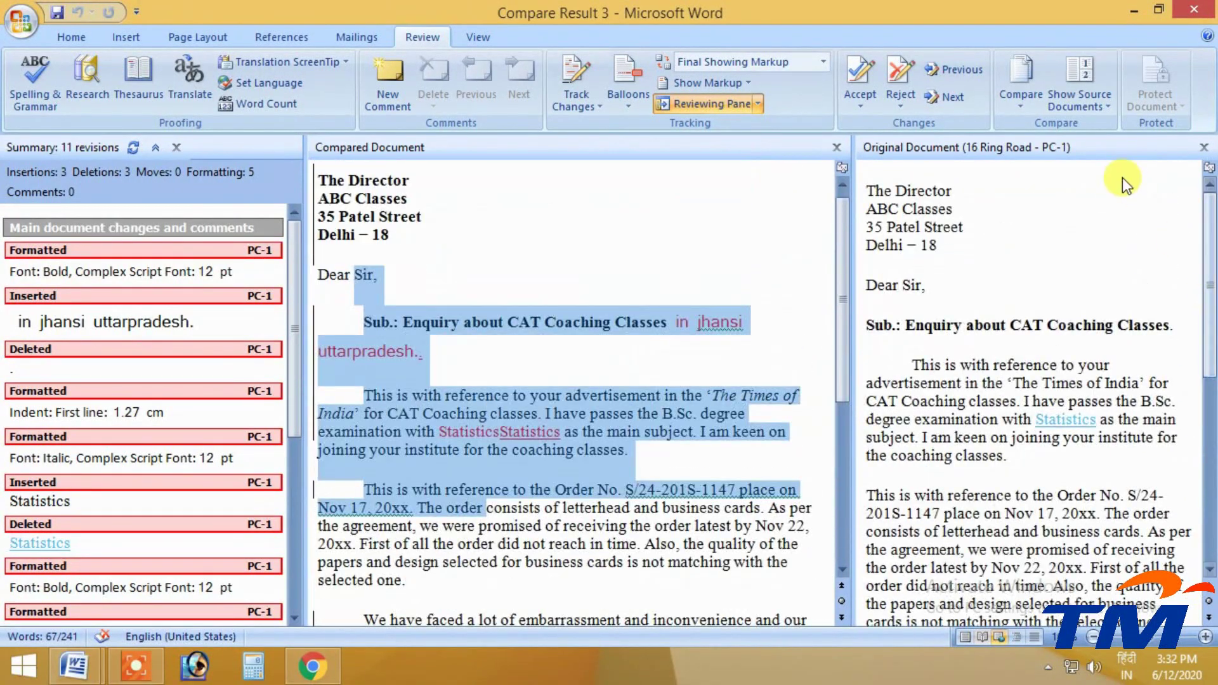
Show the revised 16 Ring Road letter instead and review the 11-revision summary
{"action": "left_click", "coordinate": [1084, 108]}
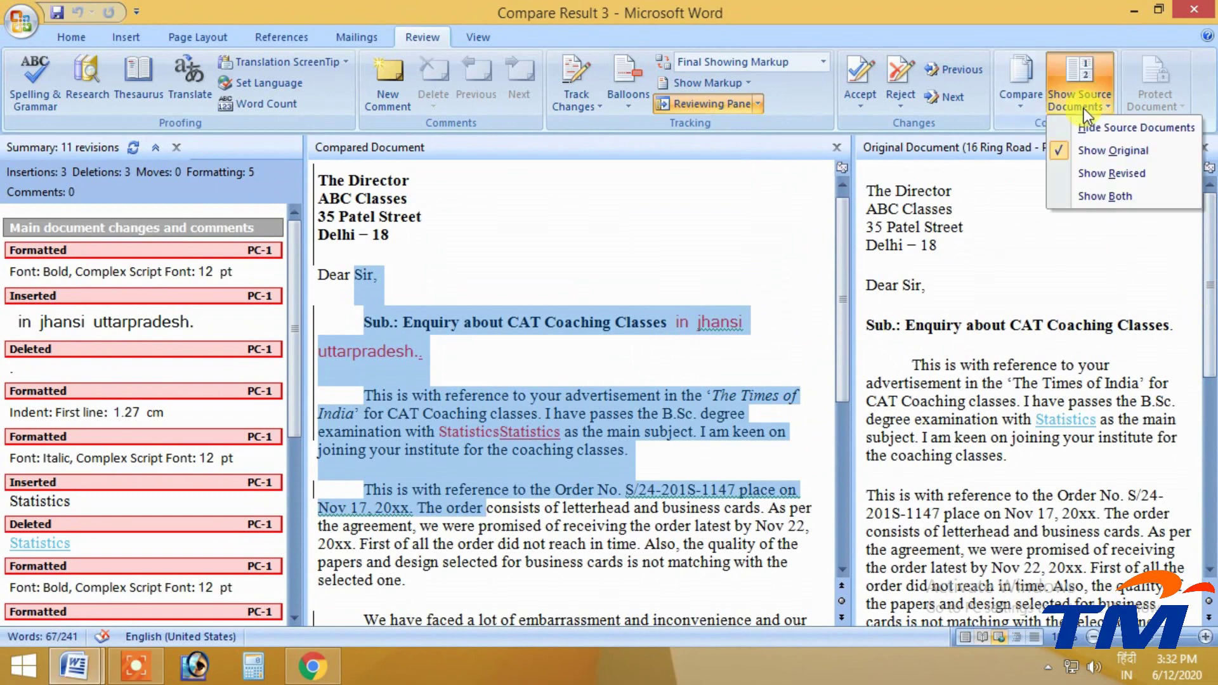
{"action": "left_click", "coordinate": [1095, 173]}
{"action": "scroll", "coordinate": [1211, 391], "scroll_direction": "down", "scroll_amount": 5}
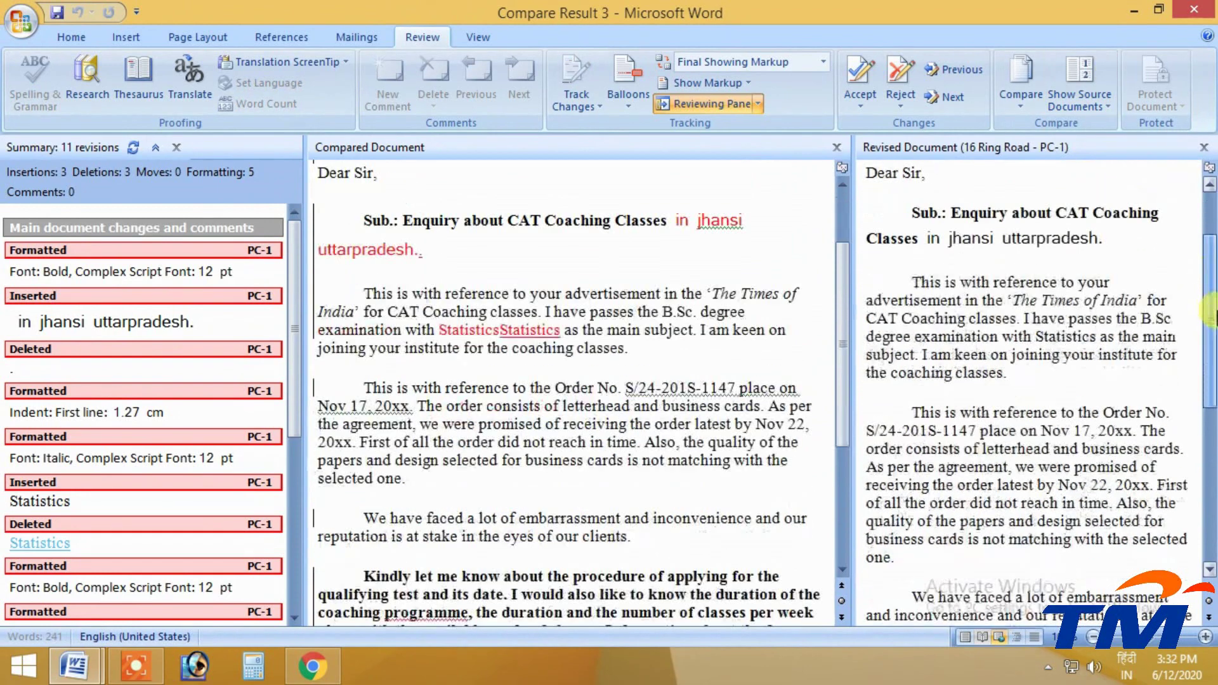
{"action": "left_click_drag", "start_coordinate": [1211, 392], "coordinate": [1210, 444]}
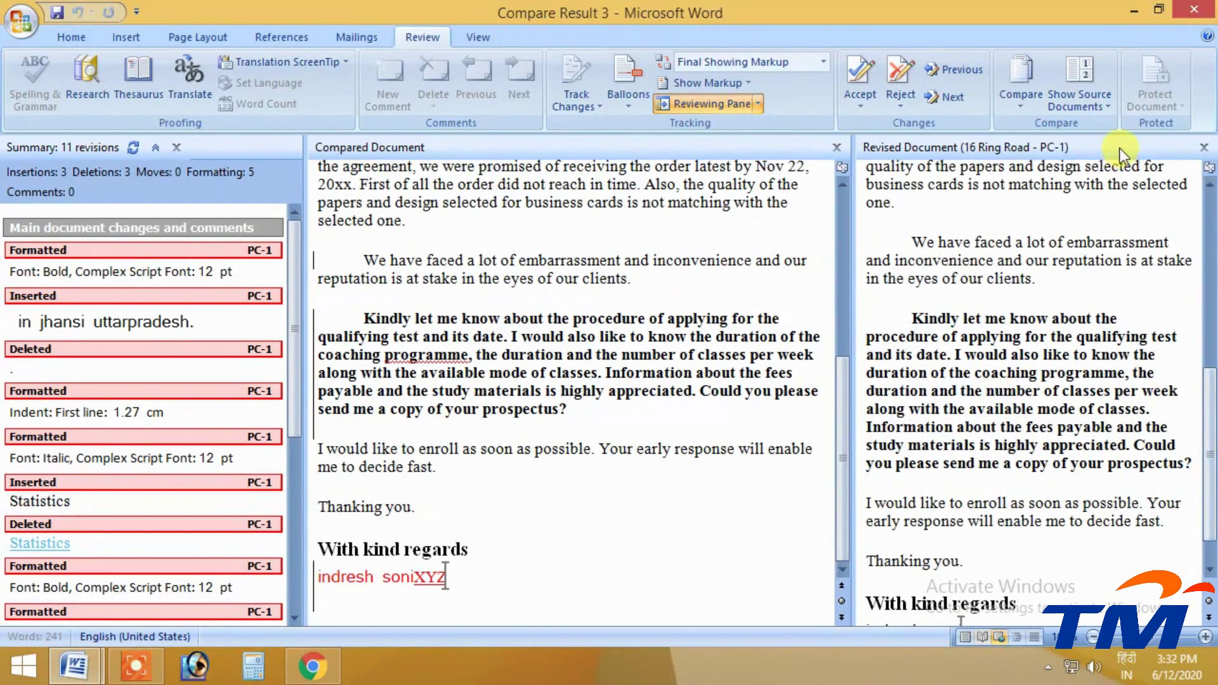
{"action": "scroll", "coordinate": [939, 482], "scroll_direction": "down", "scroll_amount": 1}
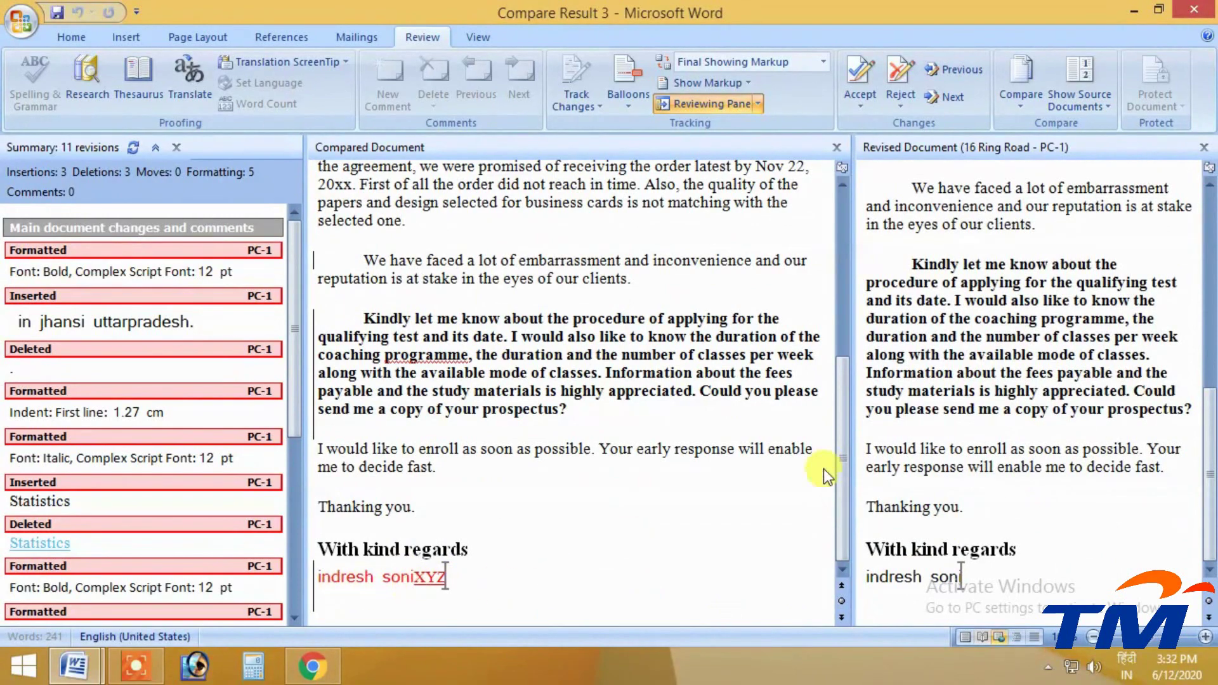
{"action": "left_click_drag", "start_coordinate": [843, 471], "coordinate": [839, 327]}
{"action": "left_click_drag", "start_coordinate": [926, 314], "coordinate": [1108, 315]}
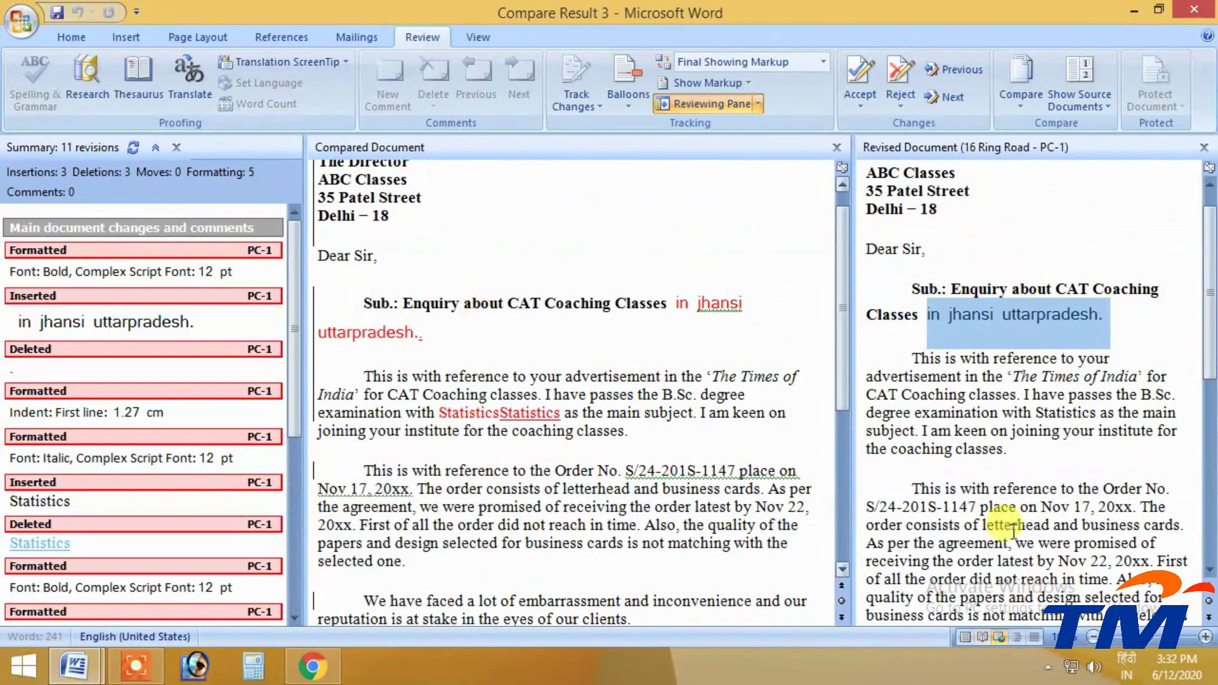
{"action": "left_click", "coordinate": [1098, 95]}
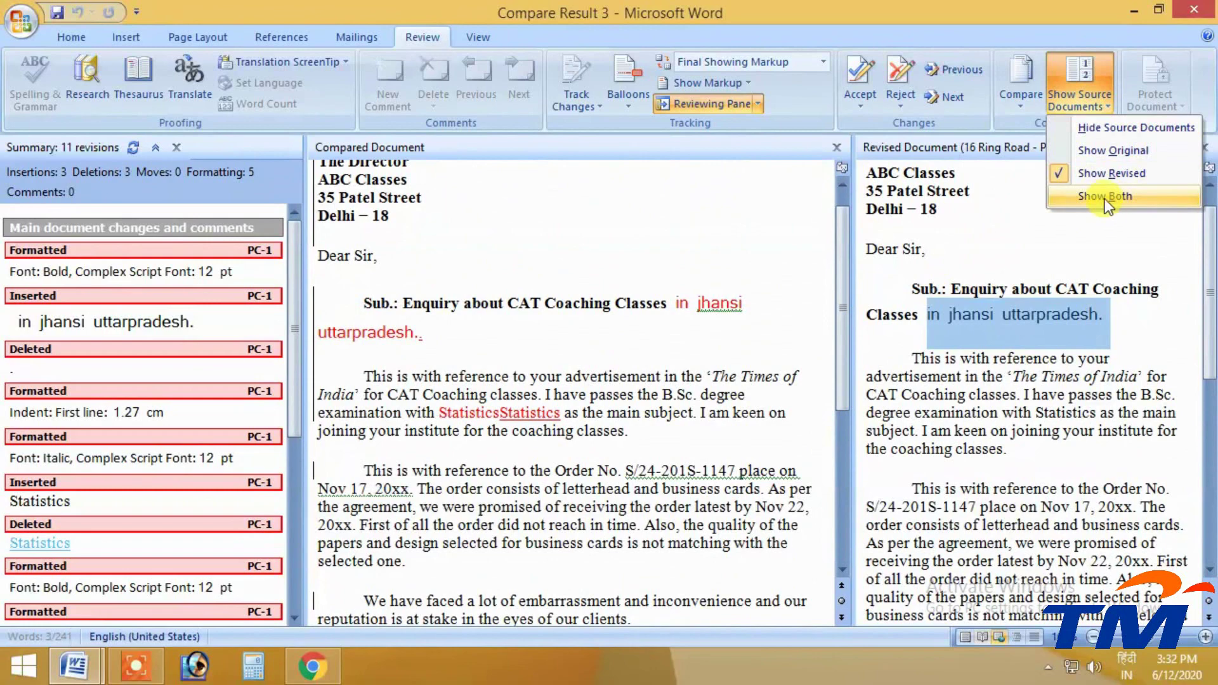
Display both original and revised letters beside the comparison, then hide both source documents
{"action": "left_click", "coordinate": [1105, 198]}
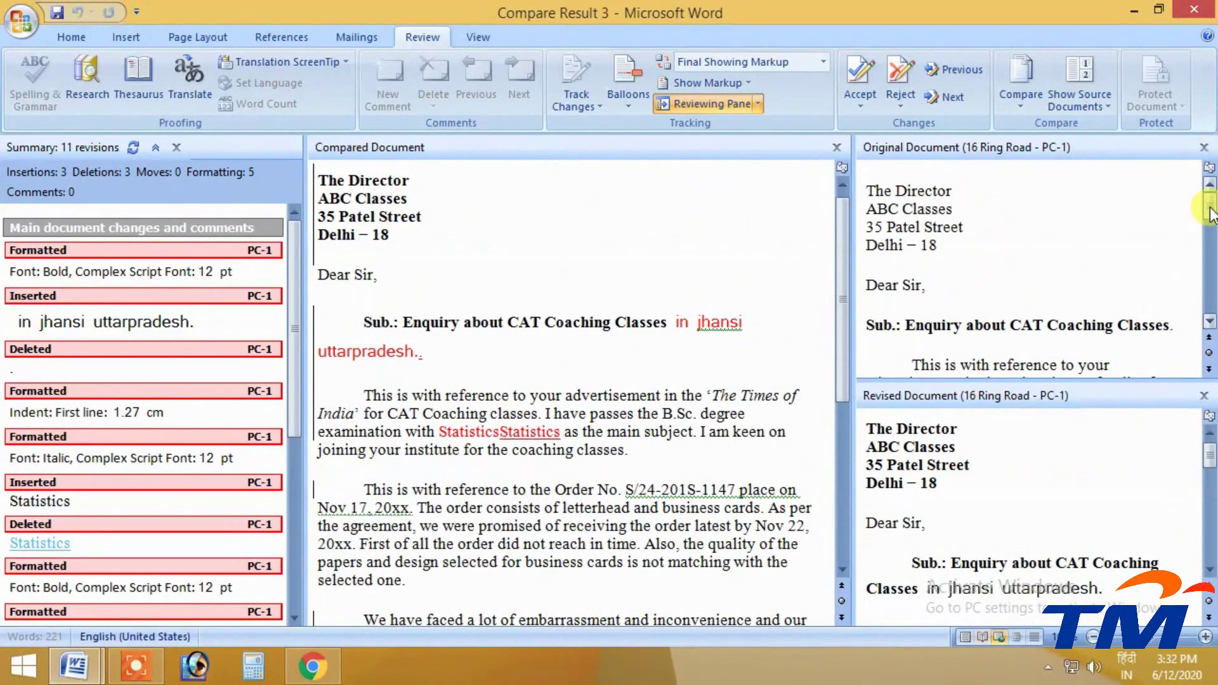
{"action": "left_click_drag", "start_coordinate": [1209, 201], "coordinate": [1210, 257]}
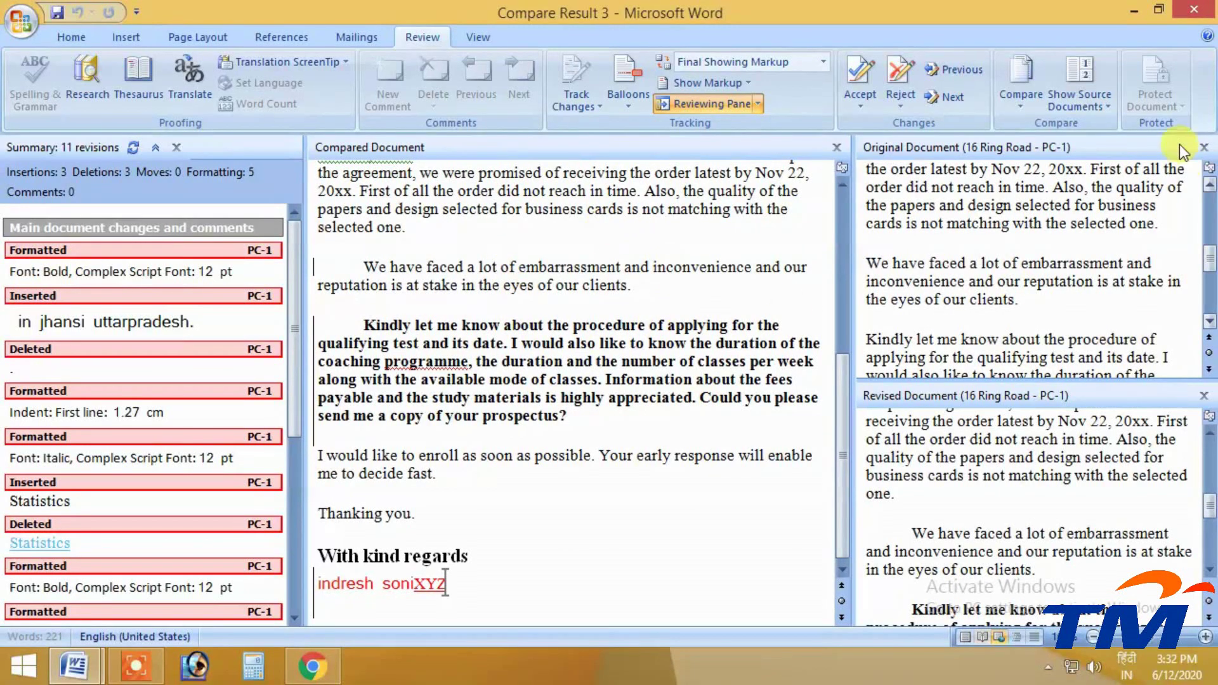
{"action": "left_click", "coordinate": [1078, 98]}
{"action": "left_click", "coordinate": [1086, 127]}
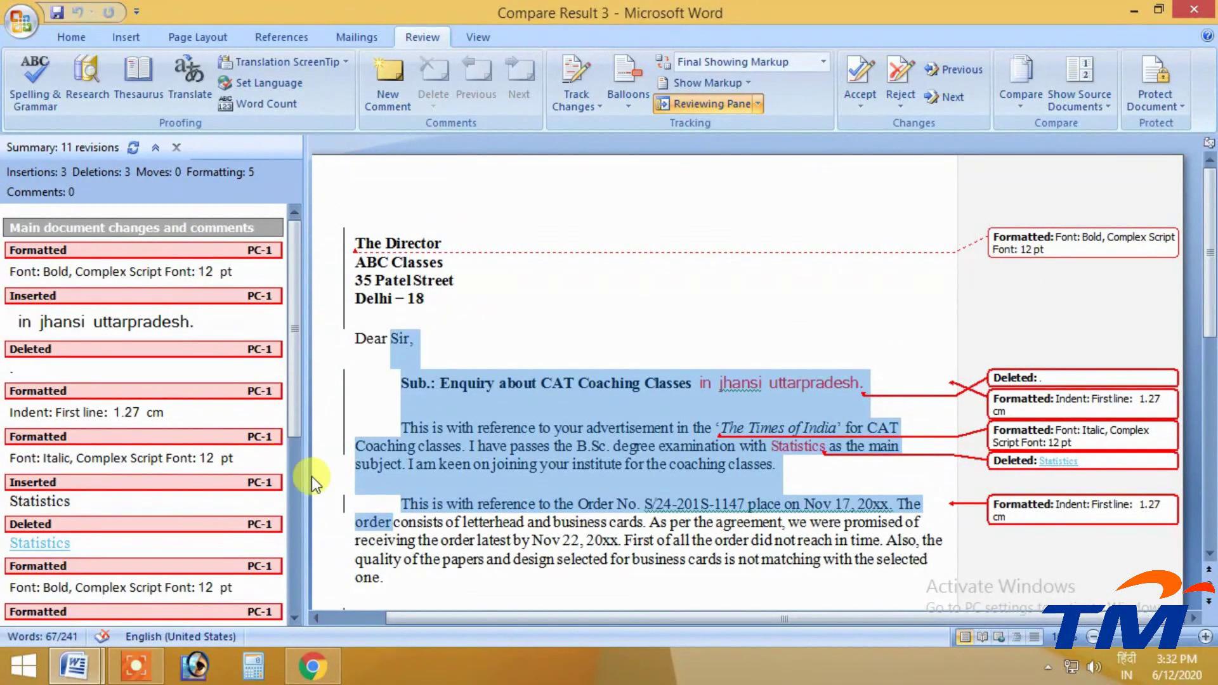
Close the revision pane and reject the remaining revisions, including the Kindly paragraph change
{"action": "left_click", "coordinate": [687, 103]}
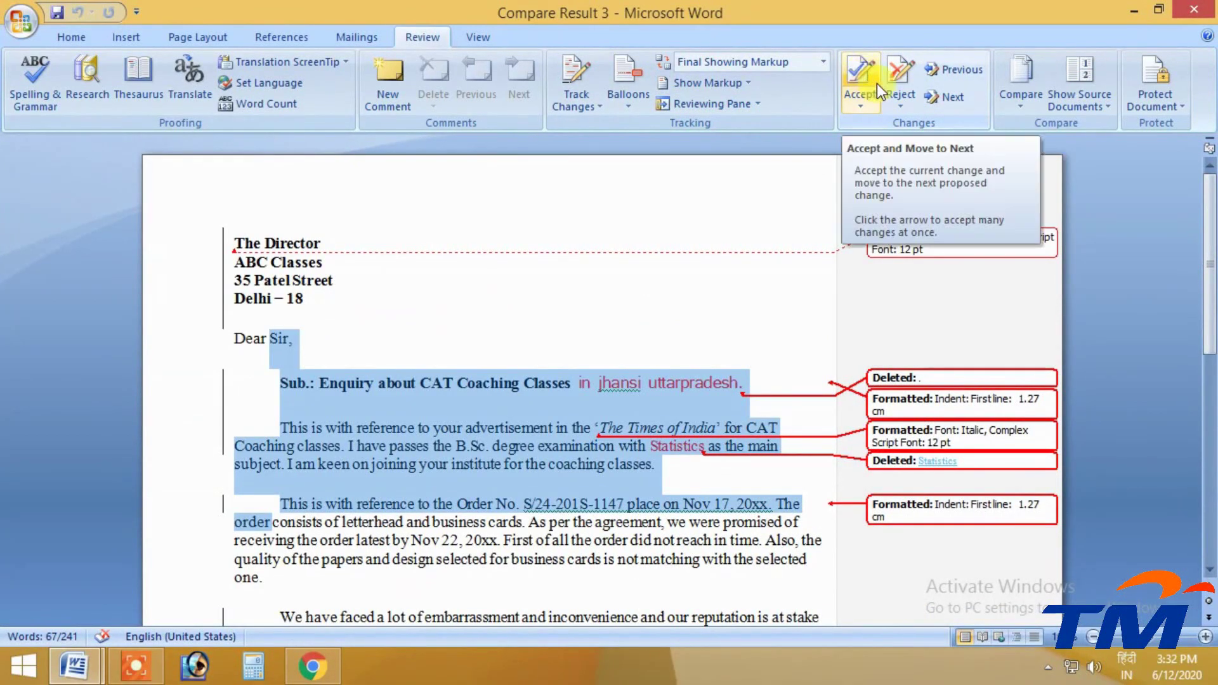
{"action": "left_click", "coordinate": [894, 71]}
{"action": "left_click", "coordinate": [894, 71]}
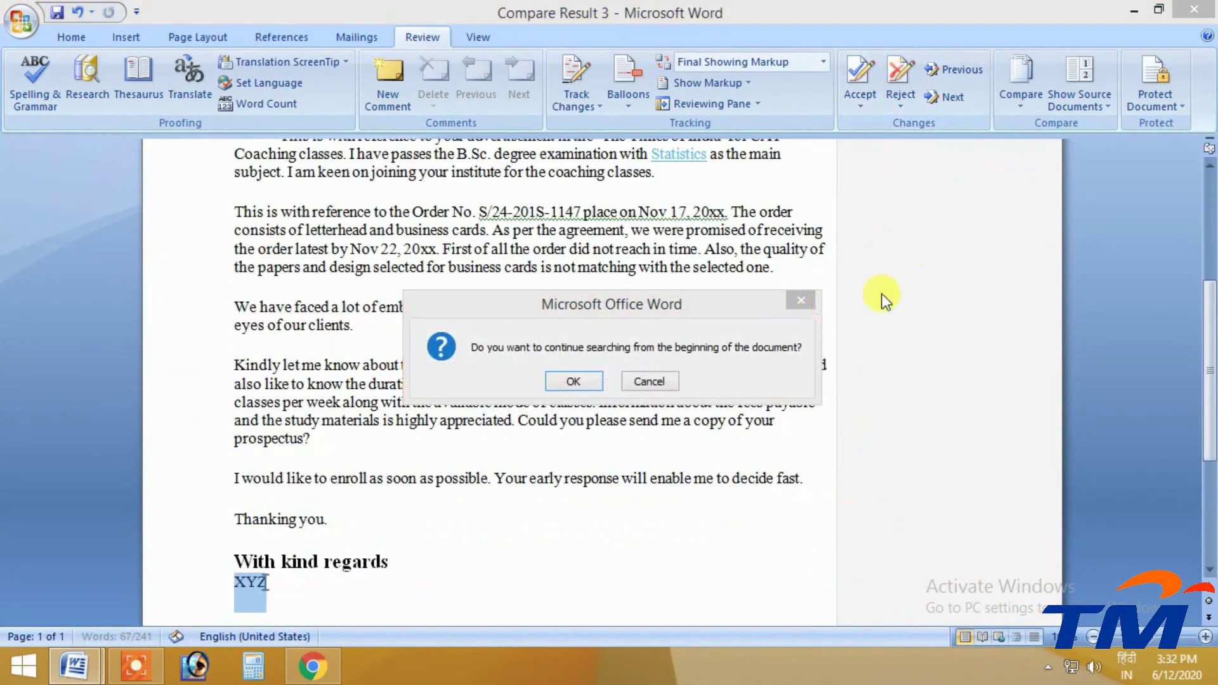
{"action": "left_click", "coordinate": [588, 384]}
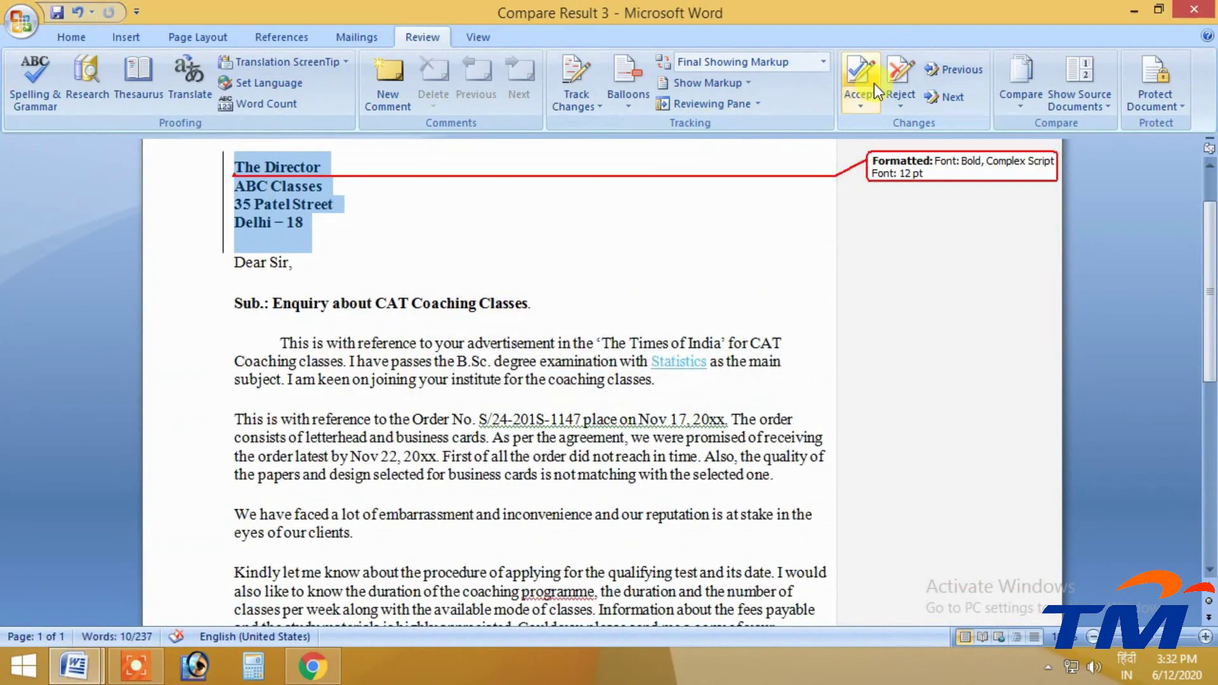
{"action": "left_click", "coordinate": [890, 73]}
{"action": "left_click", "coordinate": [612, 381]}
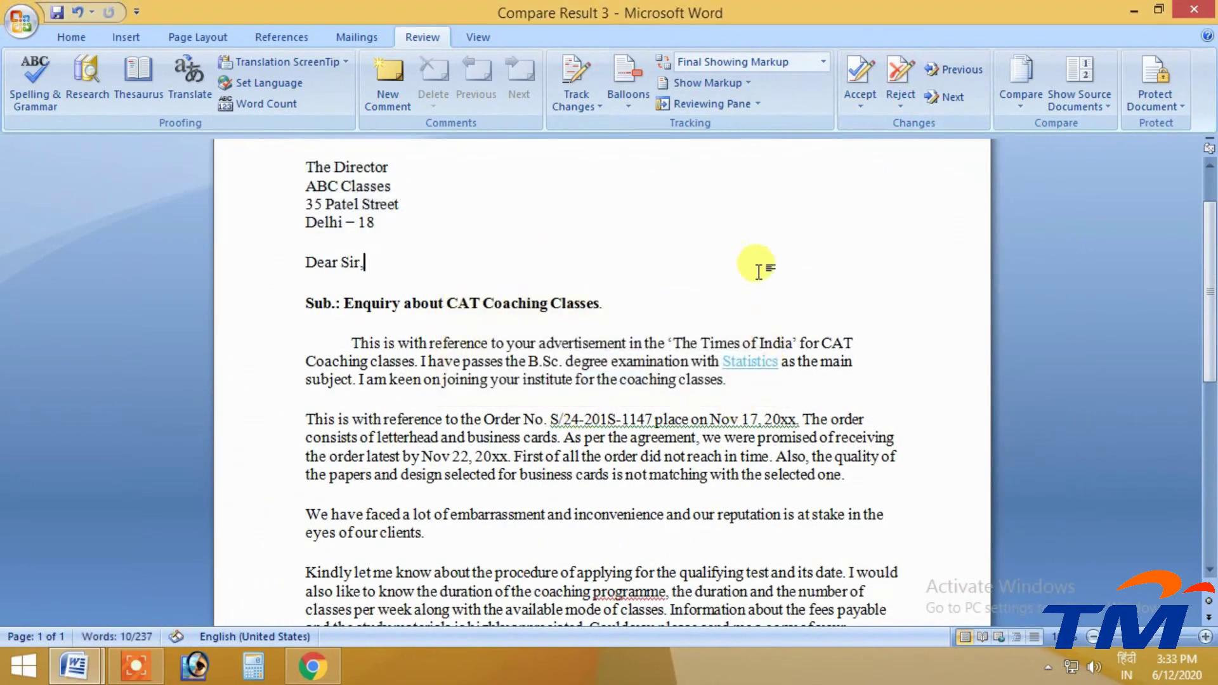
Close the Compare Result 3 document
{"action": "scroll", "coordinate": [584, 354], "scroll_direction": "down", "scroll_amount": 5}
{"action": "scroll", "coordinate": [598, 360], "scroll_direction": "up", "scroll_amount": 3}
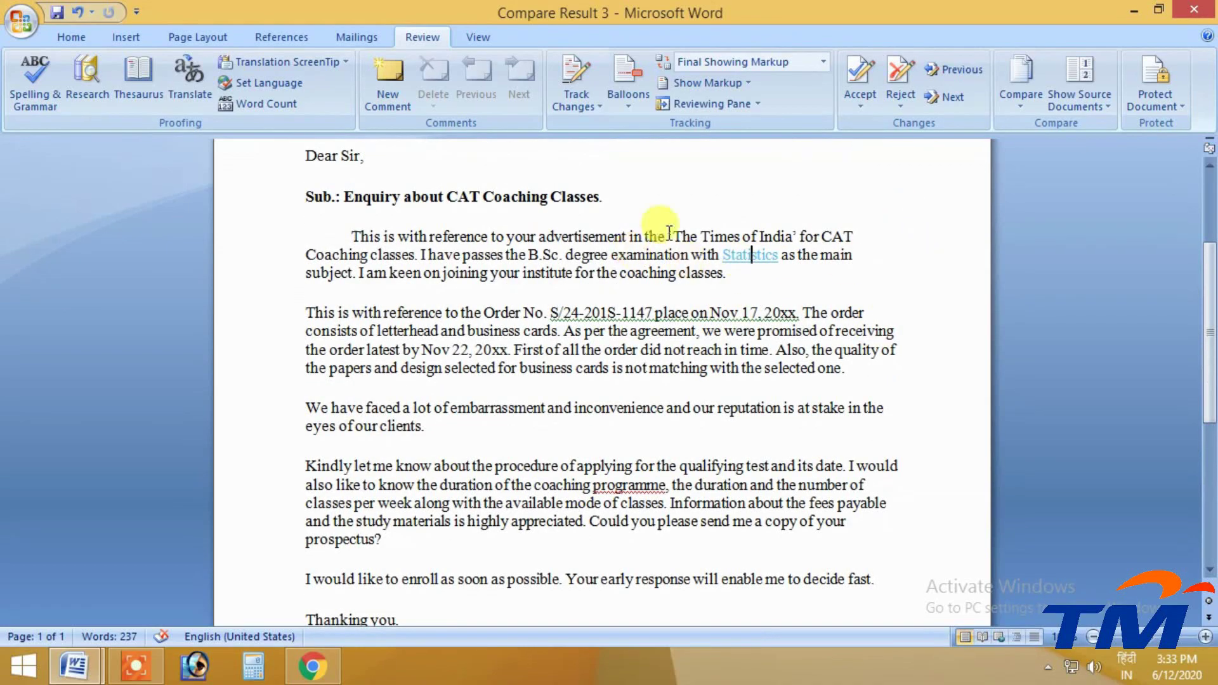
{"action": "left_click", "coordinate": [1195, 14]}
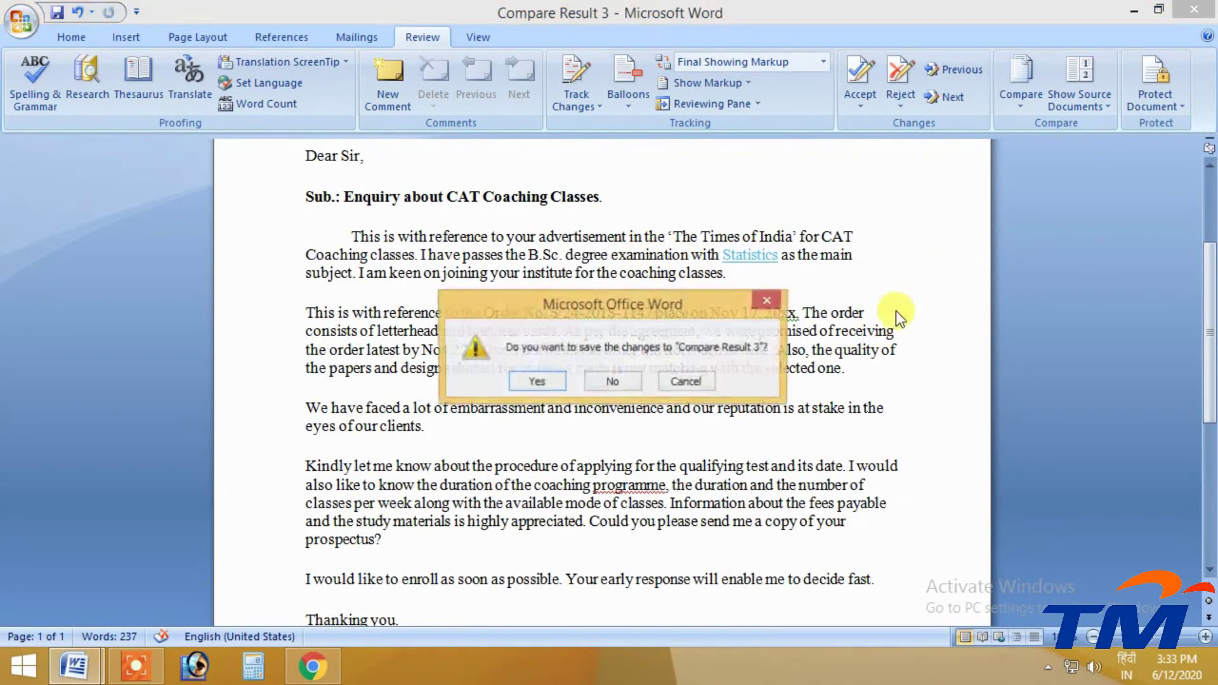
Close Compare Result 3 without saving it
{"action": "left_click", "coordinate": [613, 382]}
{"action": "scroll", "coordinate": [576, 324], "scroll_direction": "down", "scroll_amount": 2}
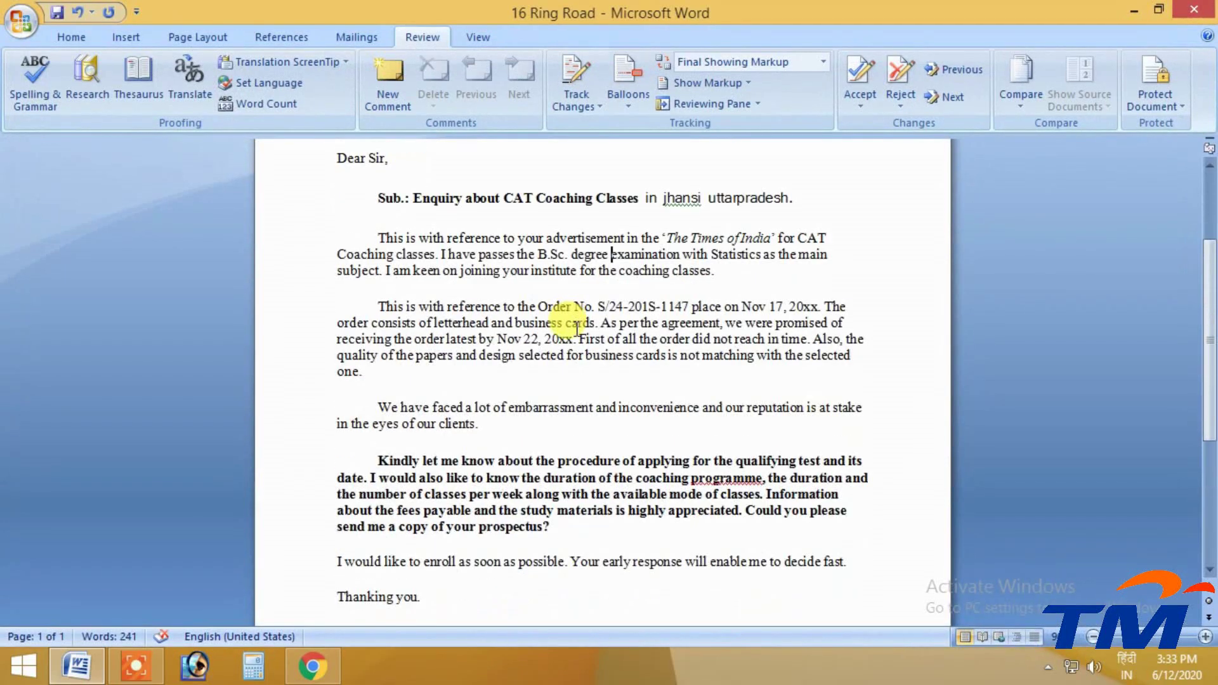
{"action": "scroll", "coordinate": [578, 327], "scroll_direction": "up", "scroll_amount": 4}
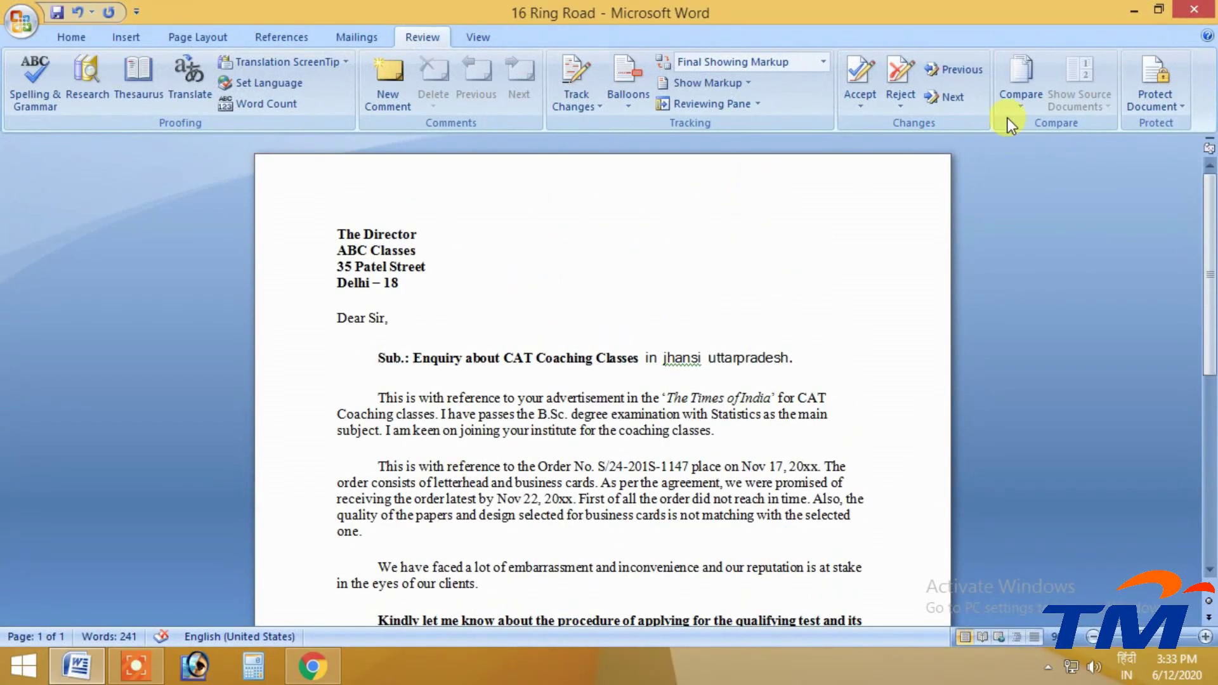
Combine two copies of 16 Ring Road, one as the original and one as the revised document
{"action": "left_click", "coordinate": [1038, 89]}
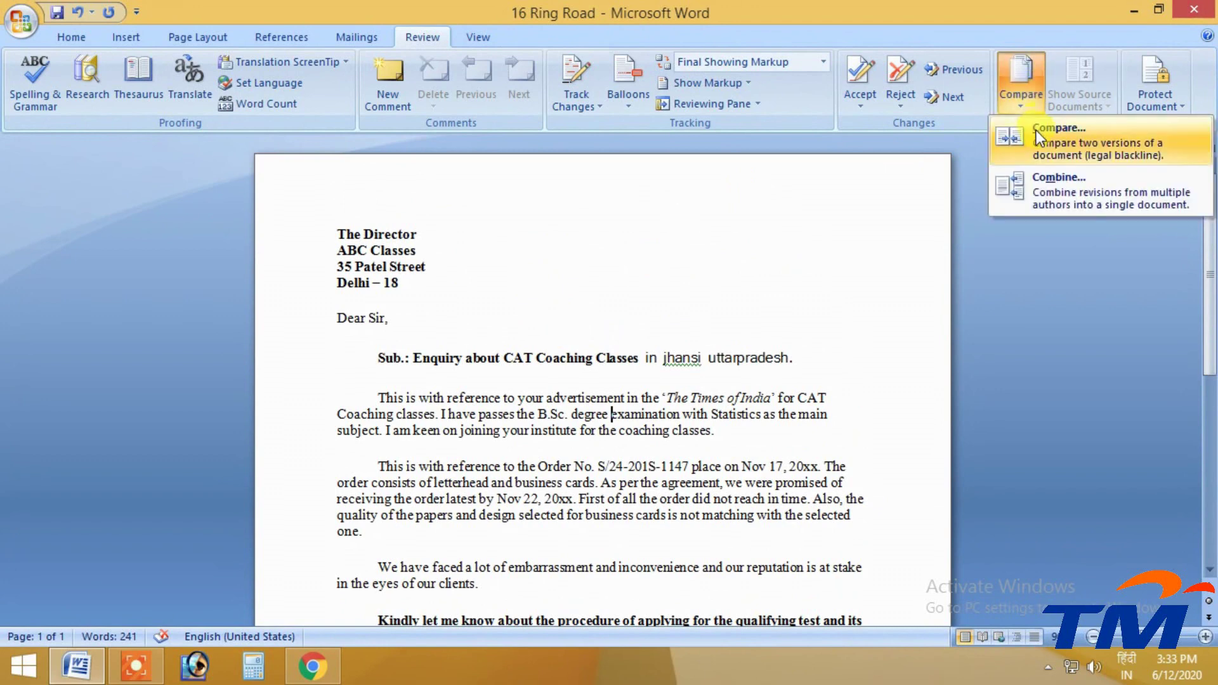
{"action": "left_click", "coordinate": [1088, 201]}
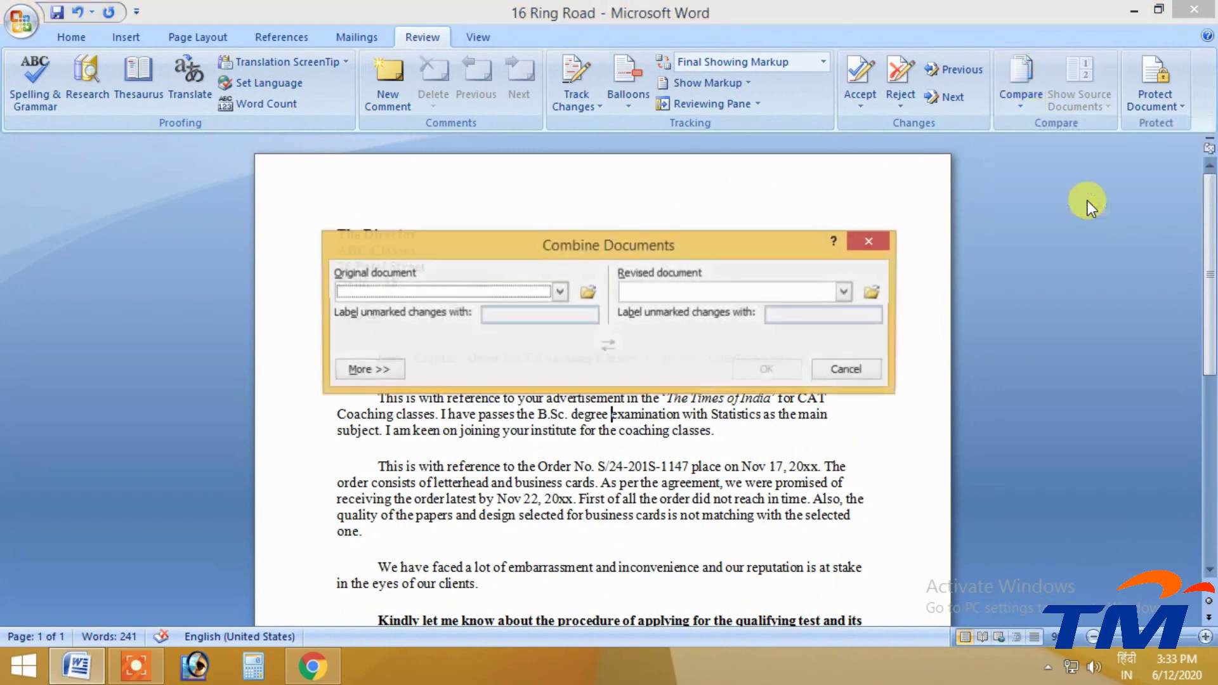
{"action": "left_click", "coordinate": [560, 291]}
{"action": "left_click", "coordinate": [368, 321]}
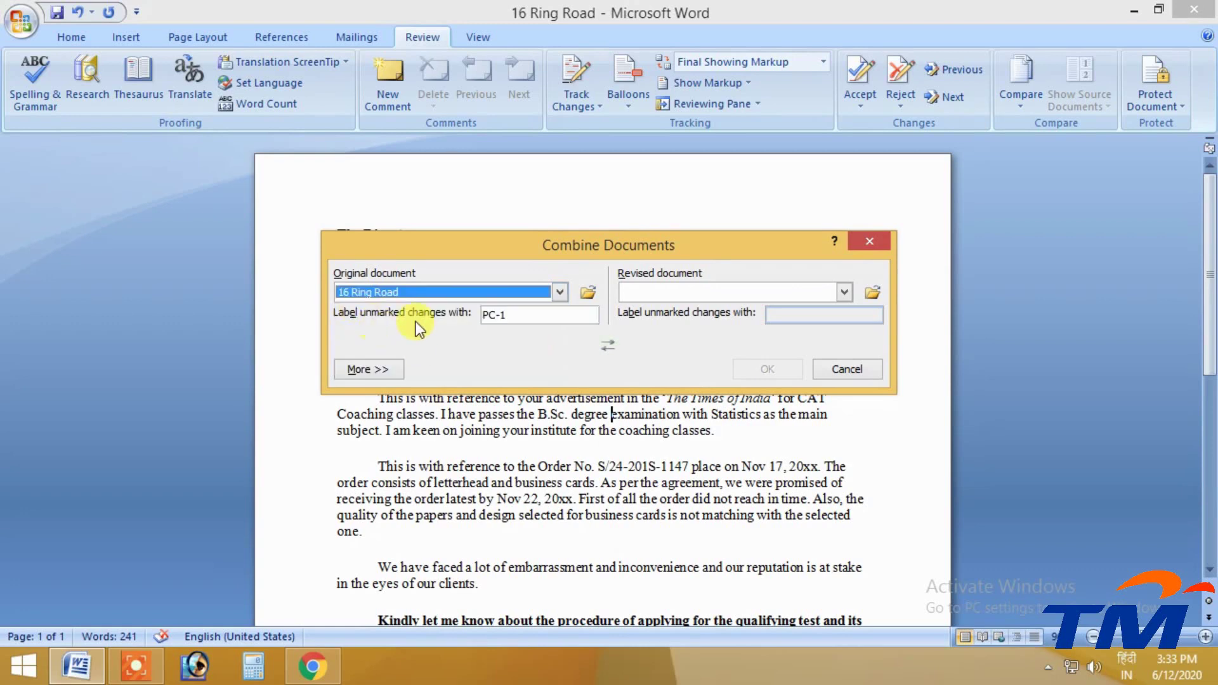
{"action": "left_click", "coordinate": [635, 291]}
{"action": "left_click", "coordinate": [641, 321]}
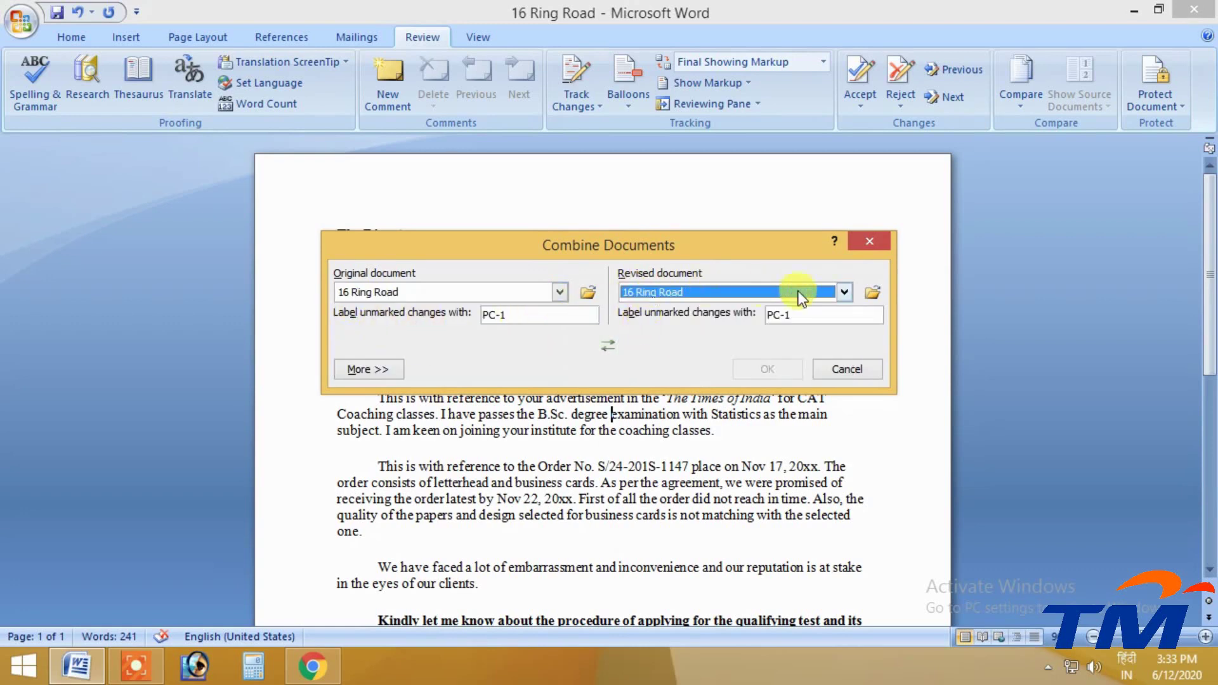
{"action": "left_click", "coordinate": [844, 291]}
{"action": "left_click", "coordinate": [672, 337]}
{"action": "left_click", "coordinate": [775, 374]}
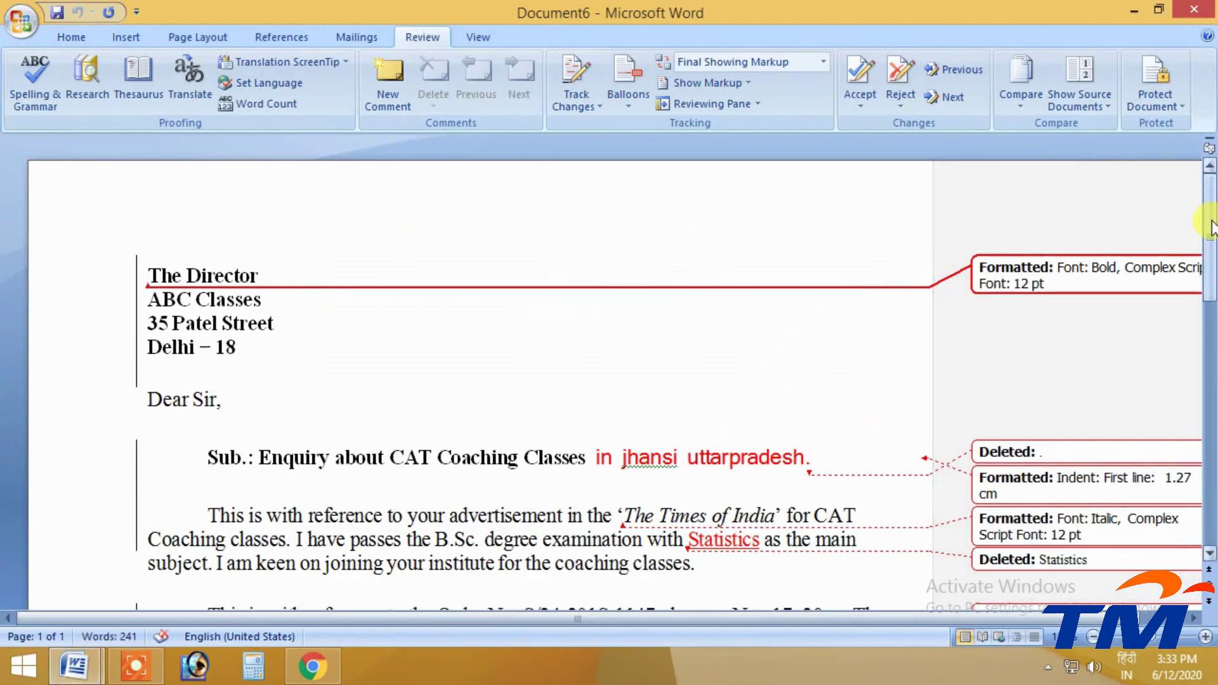
Zoom out on the combined letter and set balloons to Show All Revisions Inline
{"action": "scroll", "coordinate": [1206, 231], "scroll_direction": "down", "scroll_amount": 4}
{"action": "left_click", "coordinate": [1093, 636]}
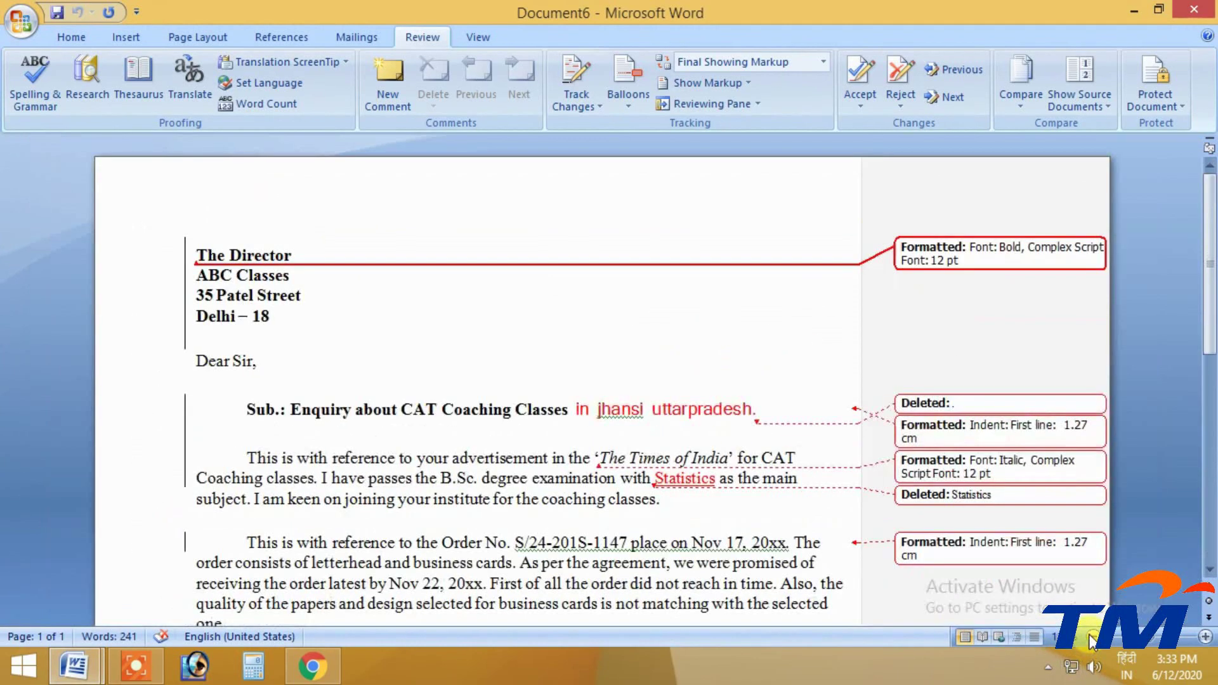
{"action": "left_click", "coordinate": [1093, 637]}
{"action": "scroll", "coordinate": [802, 511], "scroll_direction": "down", "scroll_amount": 1}
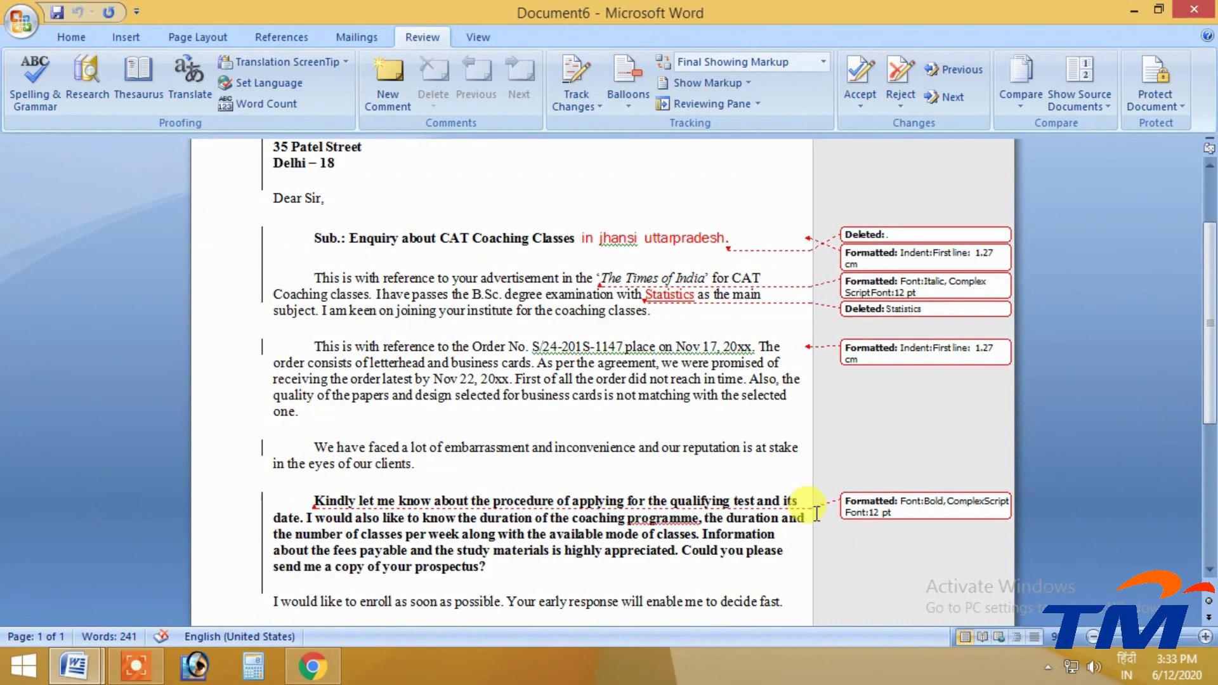
{"action": "scroll", "coordinate": [687, 386], "scroll_direction": "down", "scroll_amount": 7}
{"action": "scroll", "coordinate": [317, 451], "scroll_direction": "up", "scroll_amount": 2}
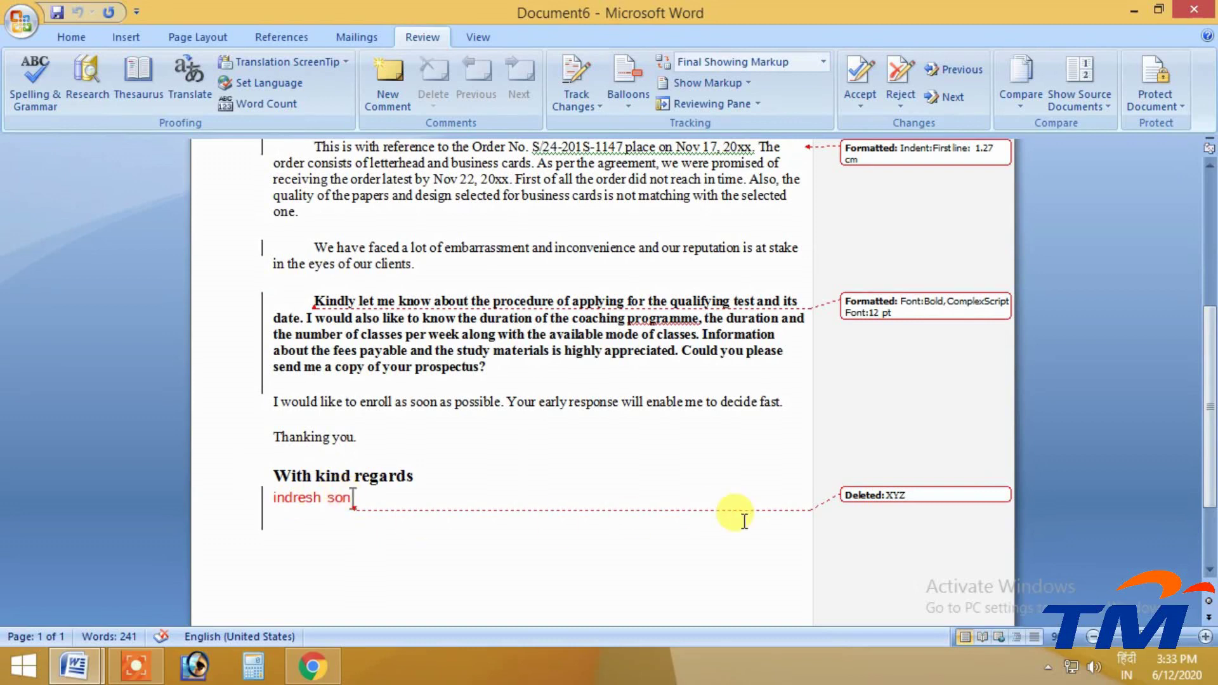
{"action": "left_click_drag", "start_coordinate": [886, 495], "coordinate": [926, 493]}
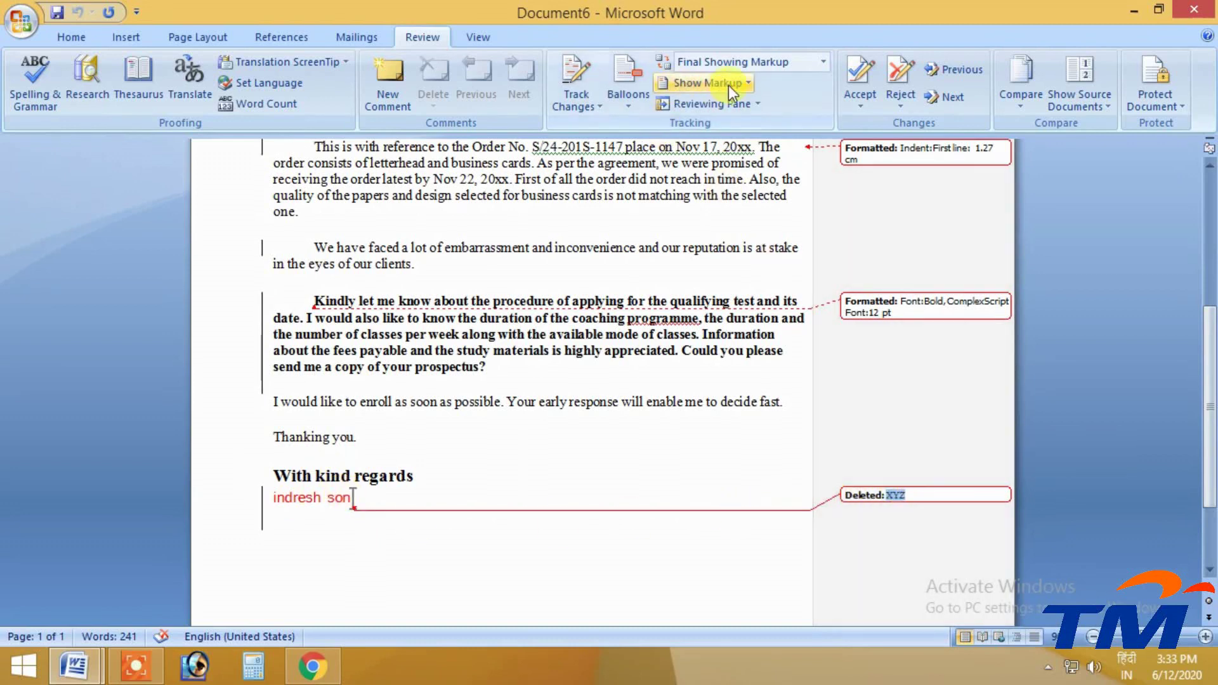
{"action": "left_click", "coordinate": [729, 85]}
{"action": "left_click", "coordinate": [707, 89]}
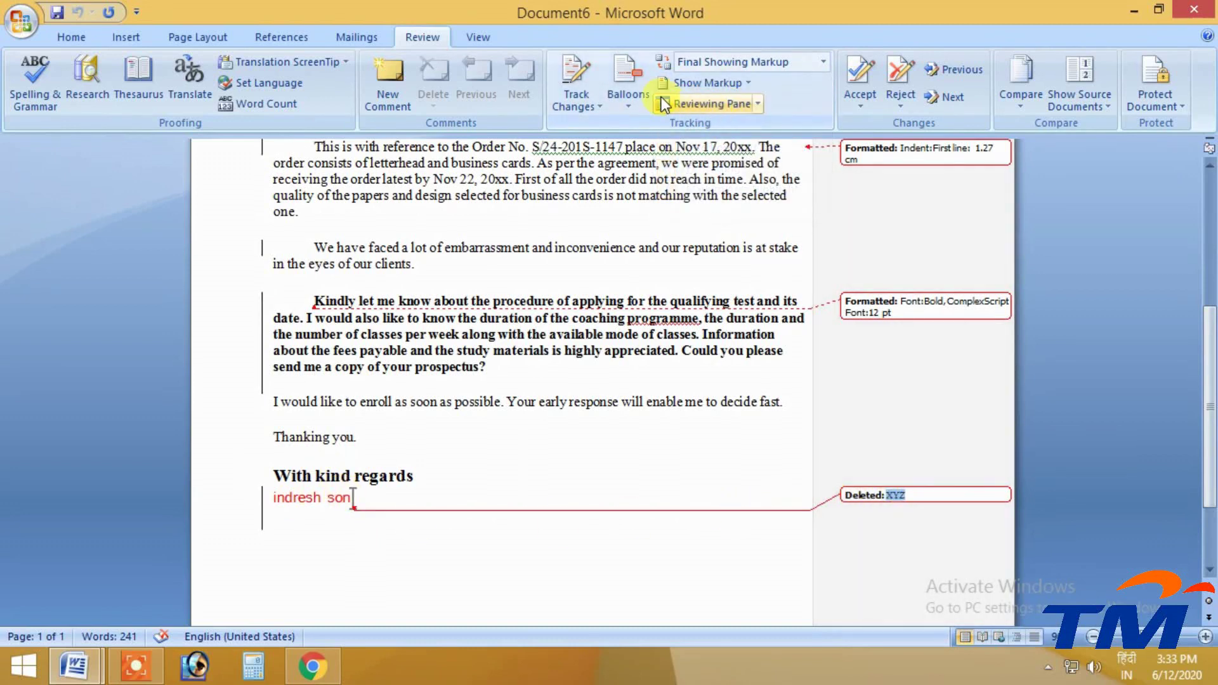
{"action": "left_click", "coordinate": [632, 94]}
{"action": "left_click", "coordinate": [641, 147]}
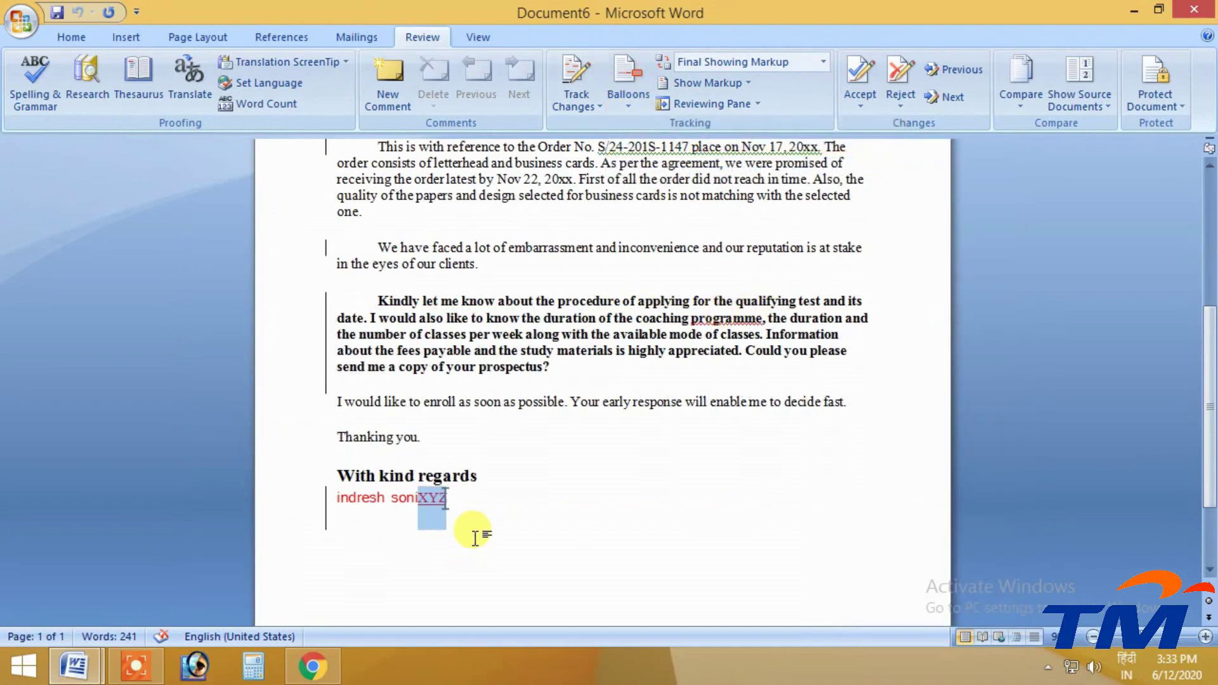
Reject every revision, including the signature change back to XYZ, then close the result unsaved
{"action": "scroll", "coordinate": [572, 527], "scroll_direction": "up", "scroll_amount": 6}
{"action": "scroll", "coordinate": [559, 520], "scroll_direction": "down", "scroll_amount": 3}
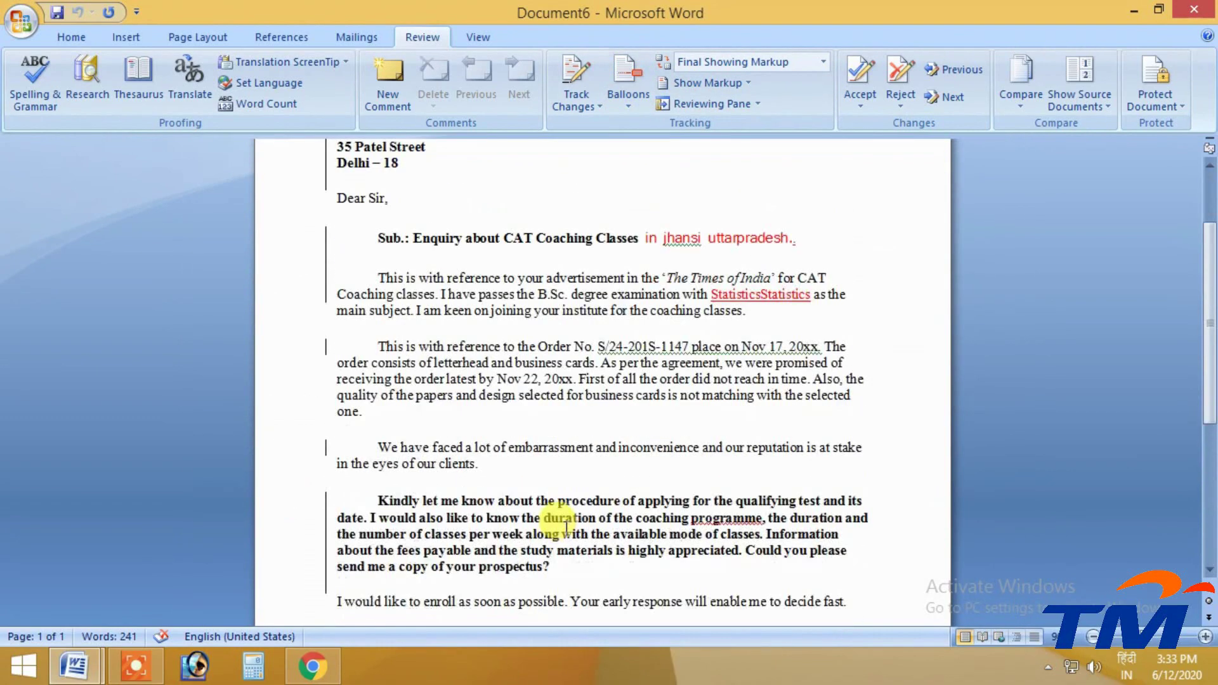
{"action": "scroll", "coordinate": [558, 511], "scroll_direction": "up", "scroll_amount": 3}
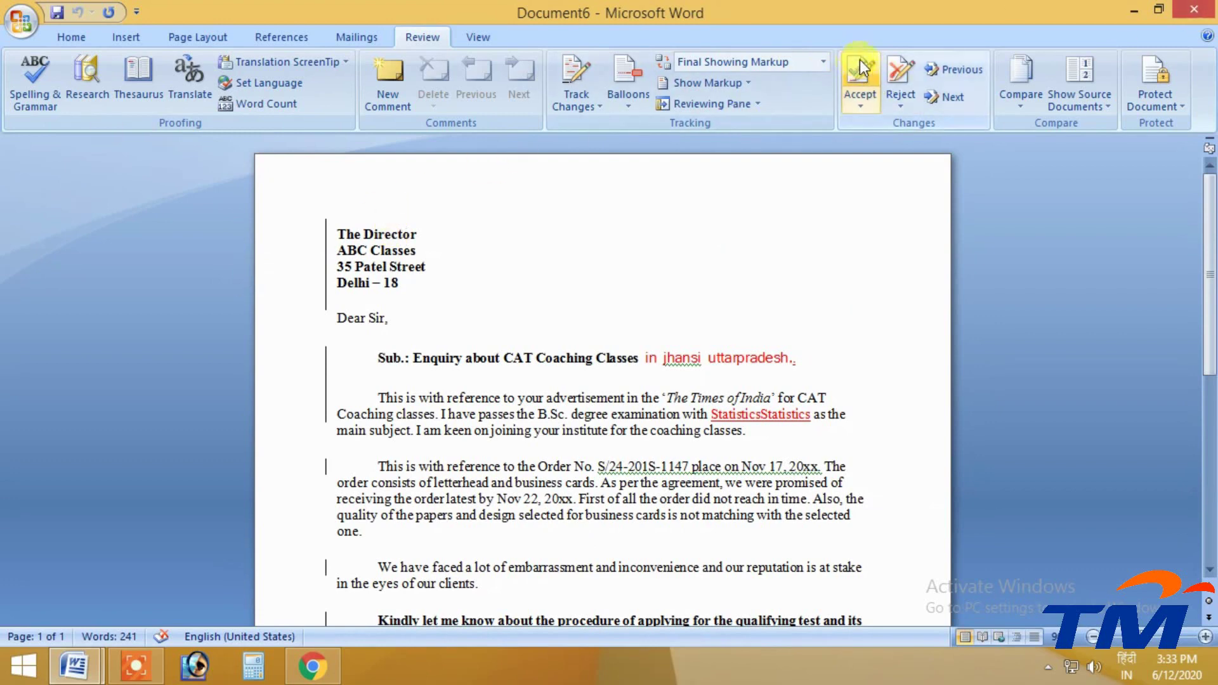
{"action": "left_click", "coordinate": [909, 75]}
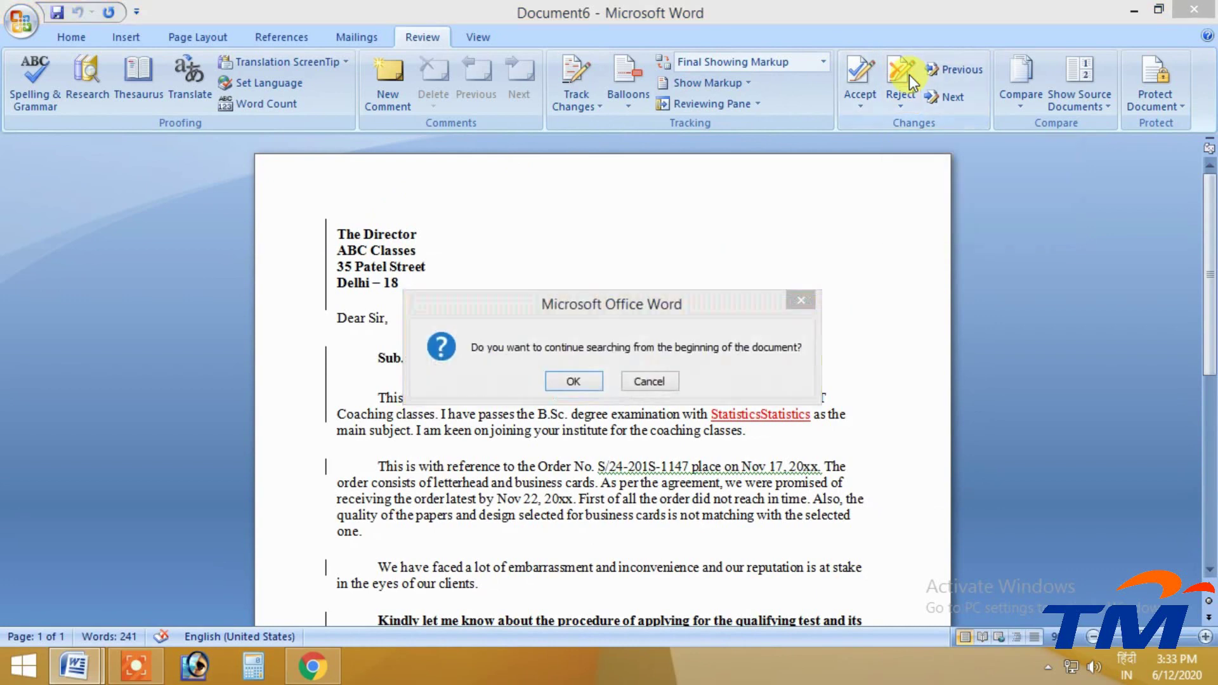
{"action": "left_click", "coordinate": [565, 382]}
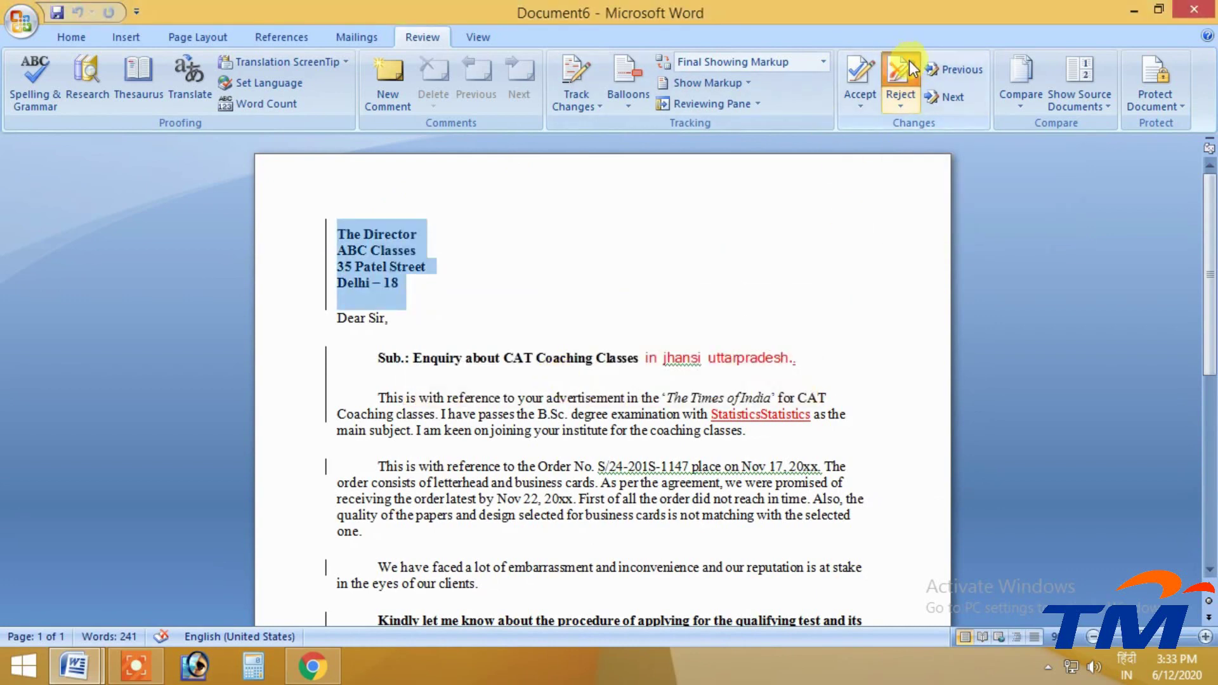
{"action": "left_click", "coordinate": [907, 69]}
{"action": "left_click", "coordinate": [909, 60]}
{"action": "left_click", "coordinate": [909, 62]}
{"action": "left_click", "coordinate": [908, 62]}
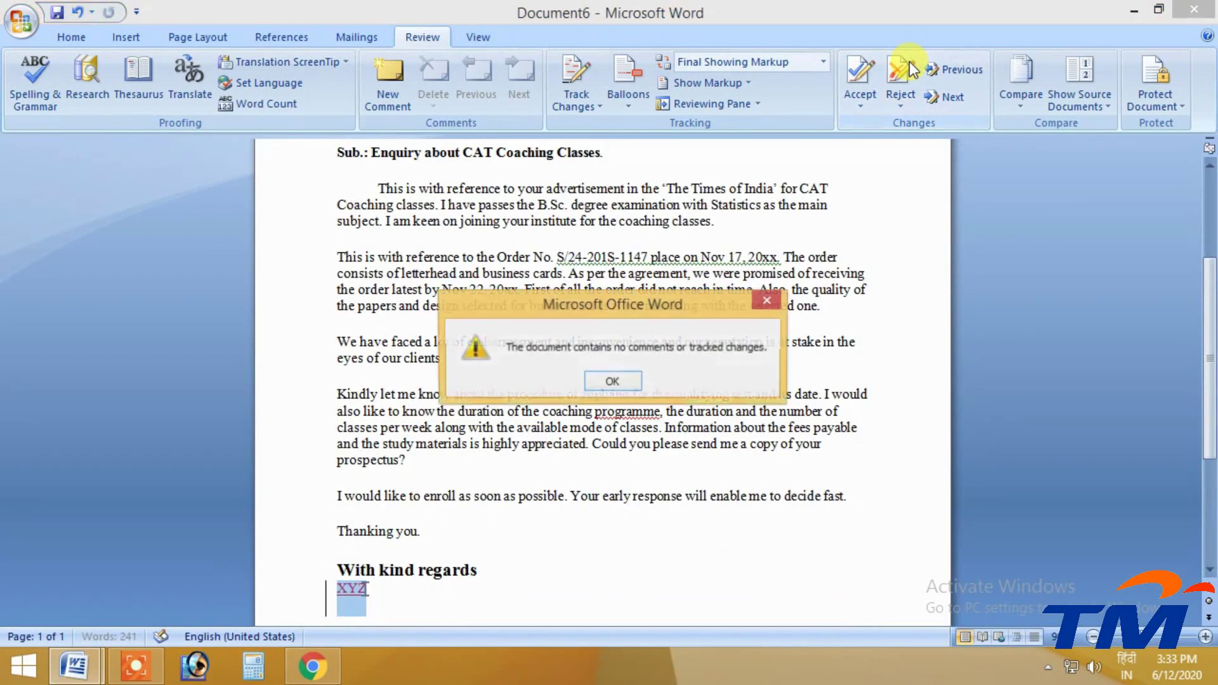
{"action": "left_click", "coordinate": [613, 382]}
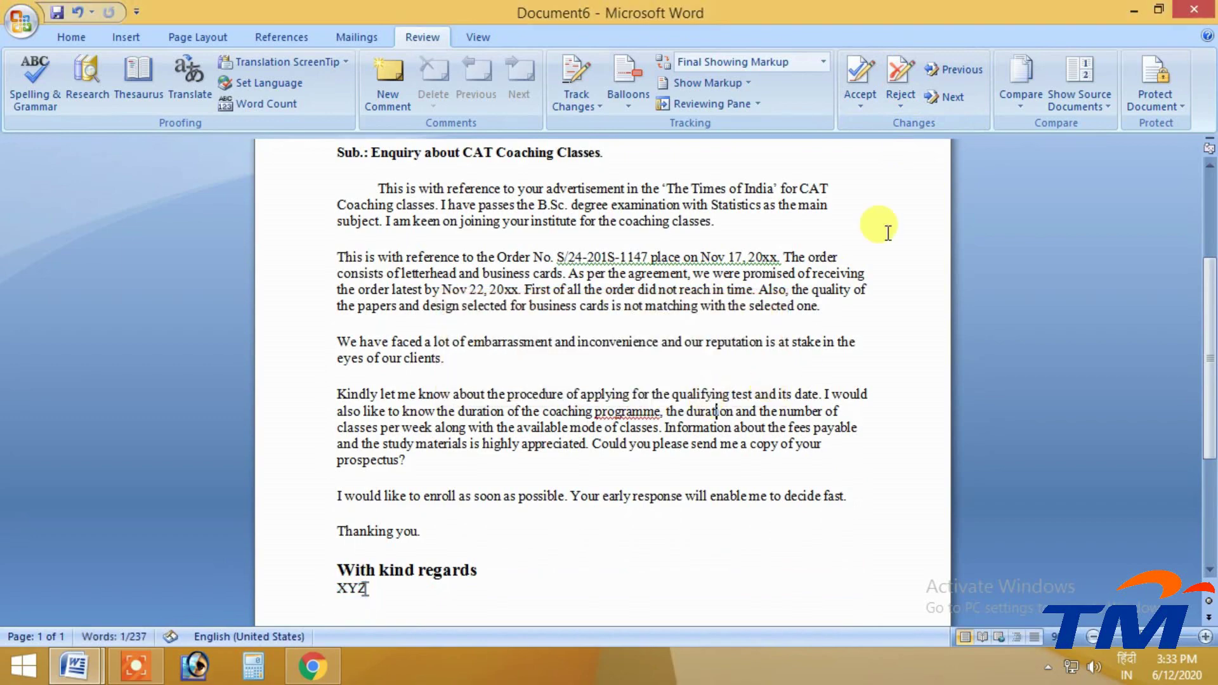
{"action": "left_click", "coordinate": [1194, 9]}
{"action": "left_click", "coordinate": [627, 382]}
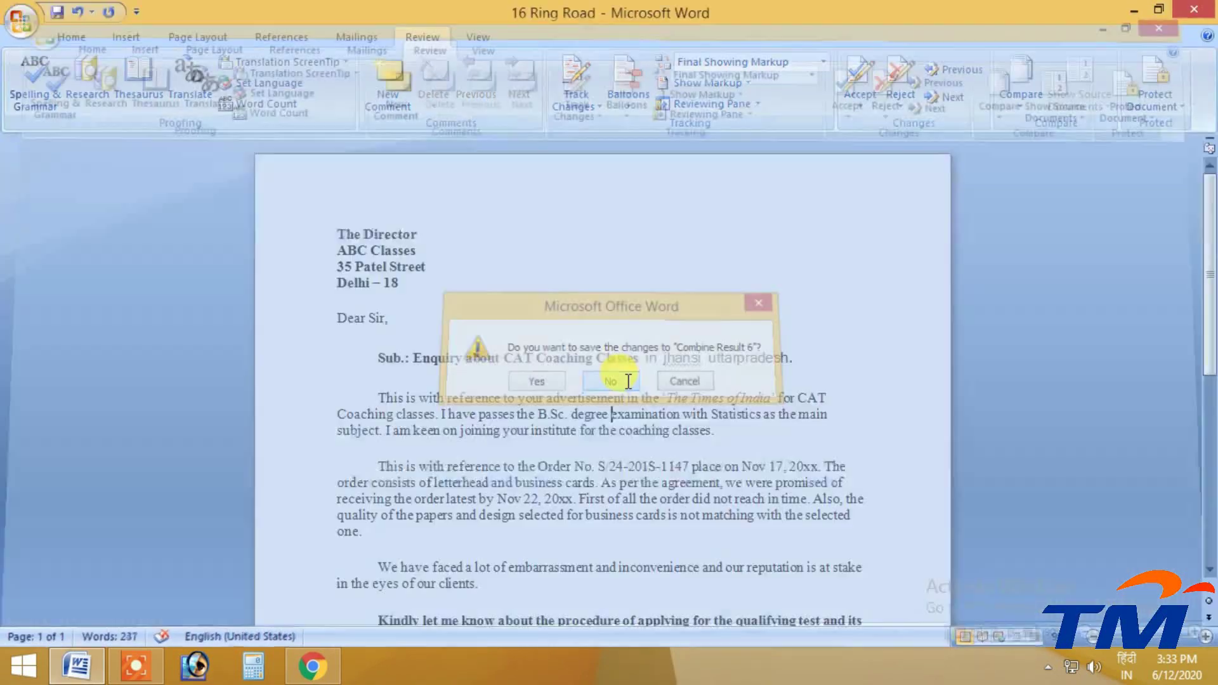
Read through the 16 Ring Road letter, then open the Protect Document menu
{"action": "scroll", "coordinate": [626, 428], "scroll_direction": "down", "scroll_amount": 5}
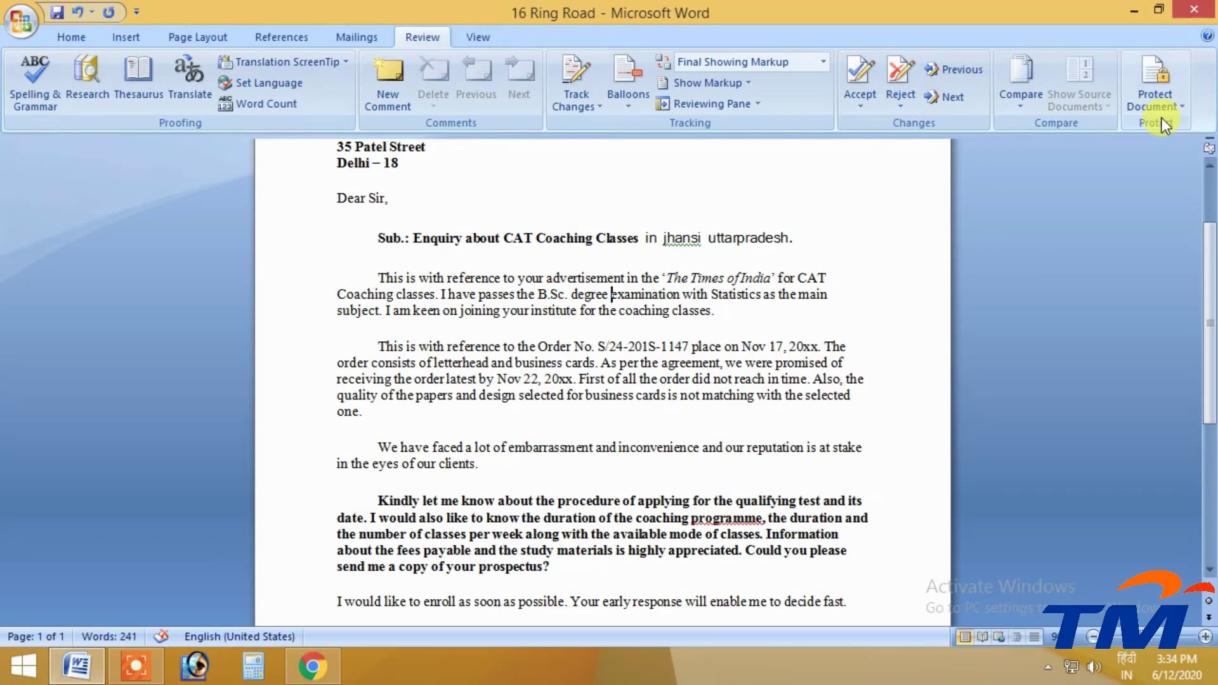
{"action": "scroll", "coordinate": [531, 379], "scroll_direction": "up", "scroll_amount": 3}
{"action": "left_click_drag", "start_coordinate": [332, 224], "coordinate": [625, 530]}
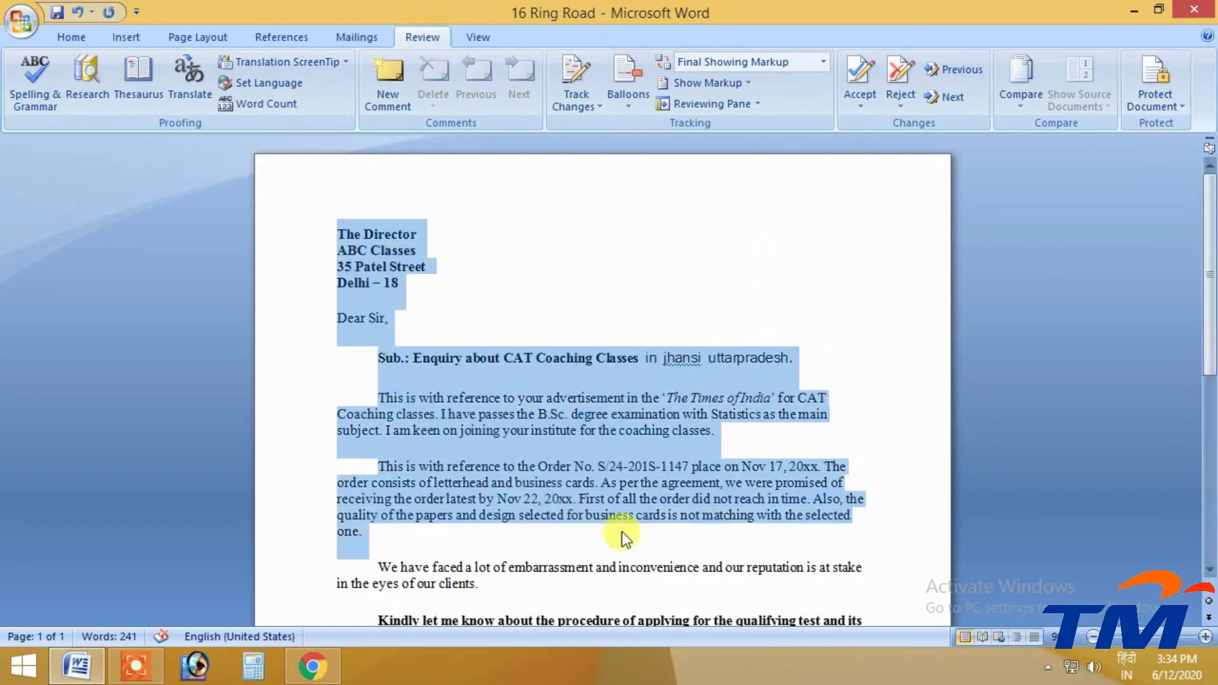
{"action": "left_click", "coordinate": [712, 430]}
{"action": "scroll", "coordinate": [675, 444], "scroll_direction": "down", "scroll_amount": 6}
{"action": "scroll", "coordinate": [675, 411], "scroll_direction": "up", "scroll_amount": 3}
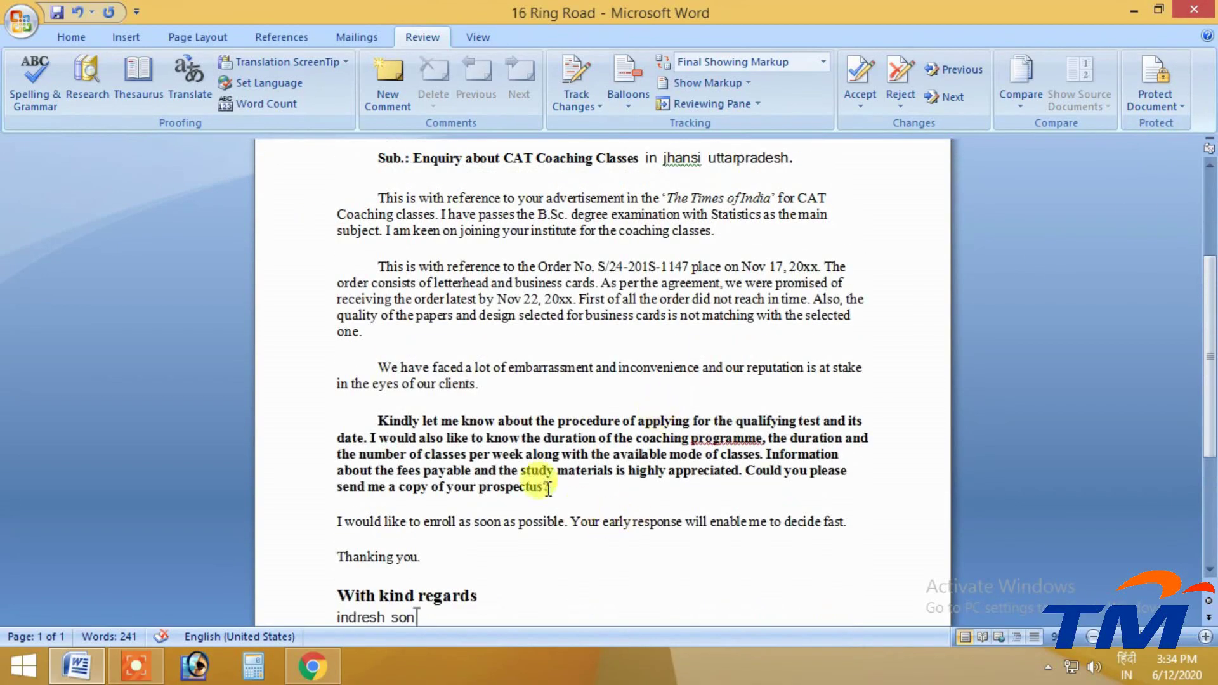
{"action": "scroll", "coordinate": [393, 565], "scroll_direction": "down", "scroll_amount": 1}
{"action": "left_click_drag", "start_coordinate": [446, 588], "coordinate": [498, 482]}
{"action": "left_click", "coordinate": [501, 481]}
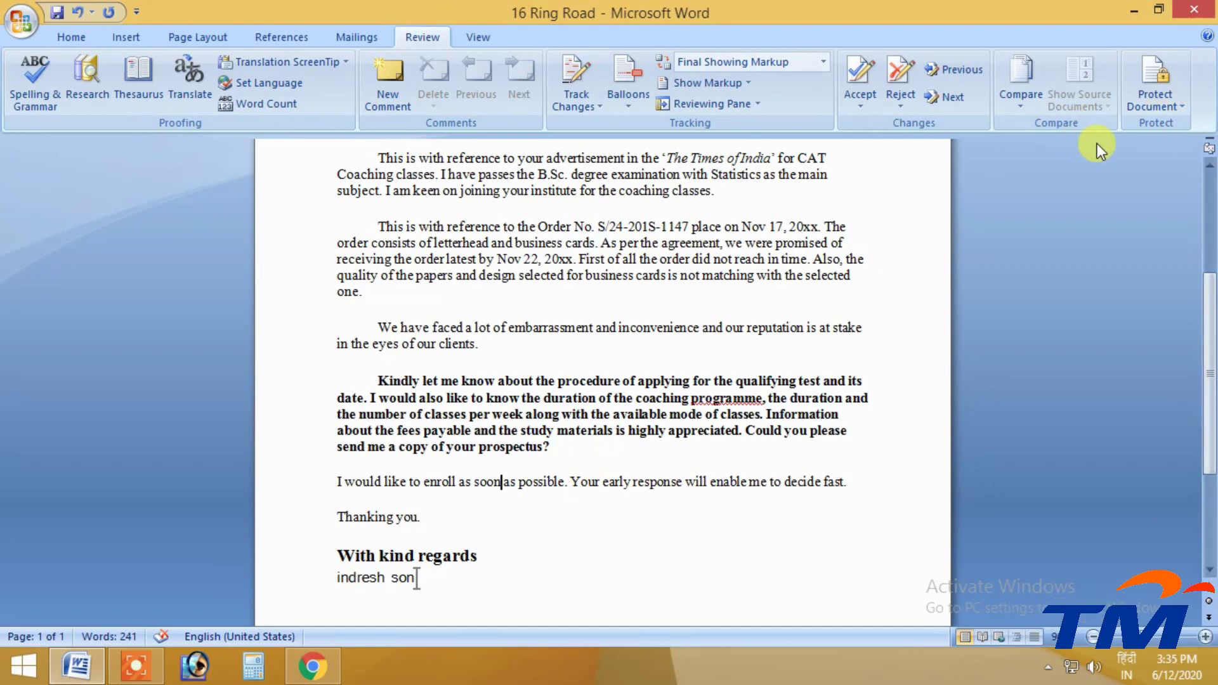
{"action": "left_click", "coordinate": [1151, 97]}
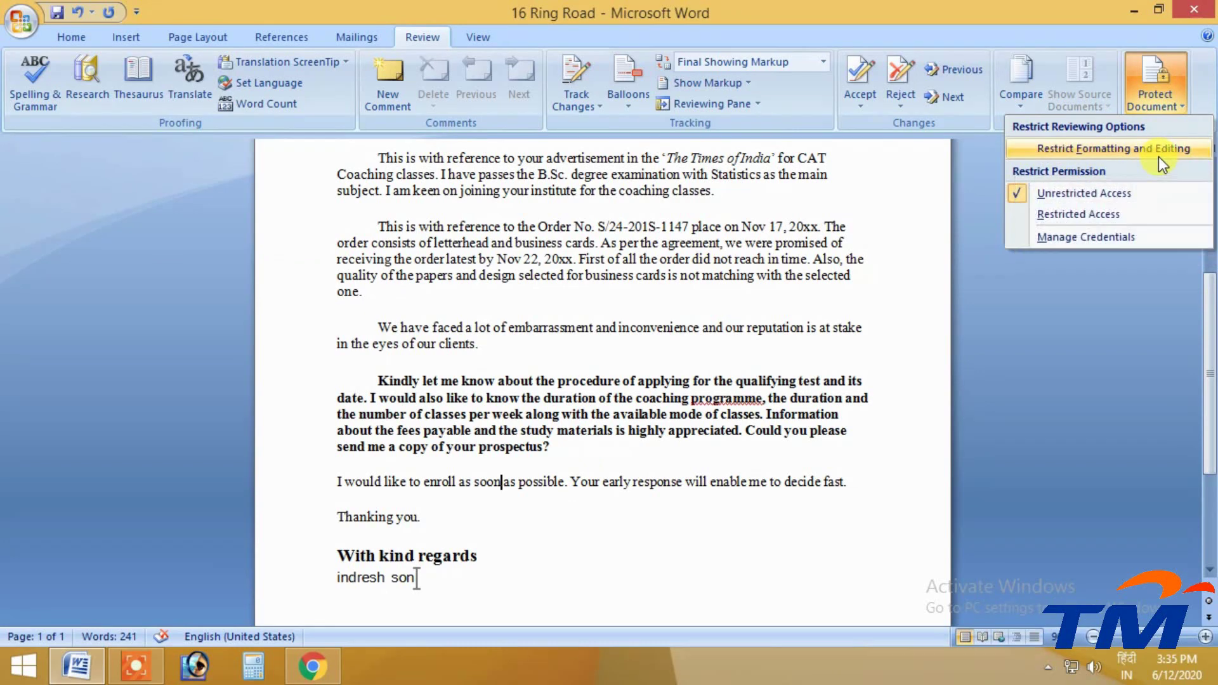
Limit editing to No changes (Read only) and open the Add Users dialog for exceptions
{"action": "left_click", "coordinate": [1062, 151]}
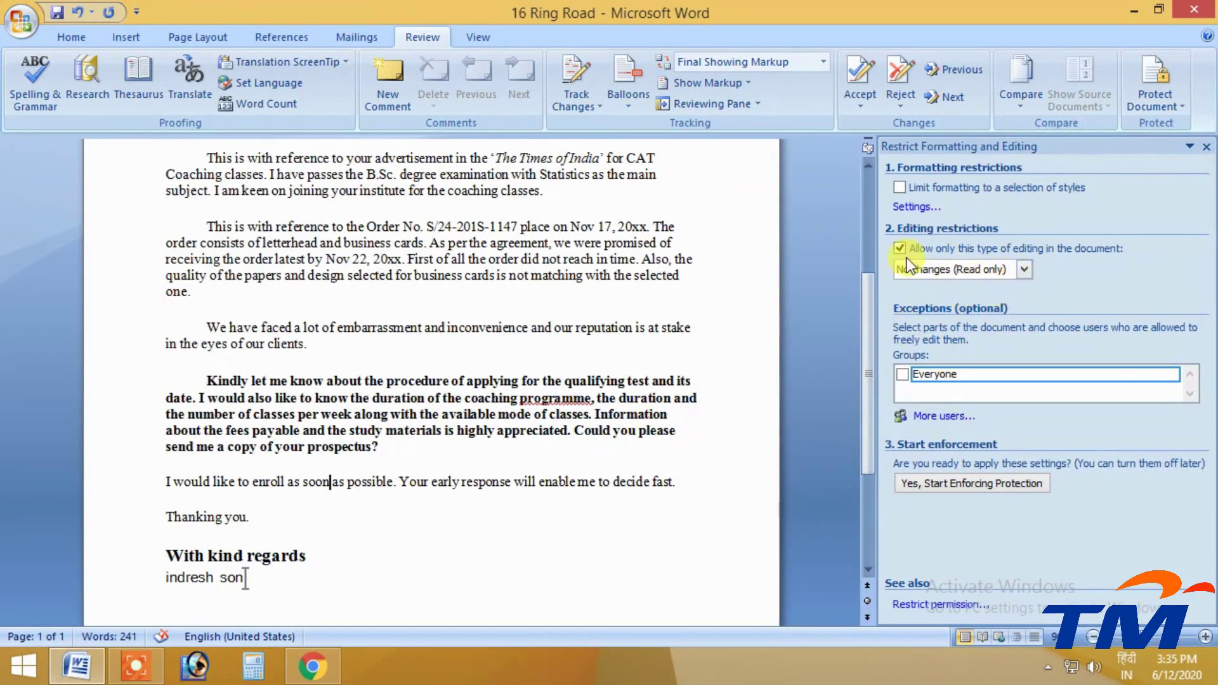
{"action": "left_click", "coordinate": [943, 269]}
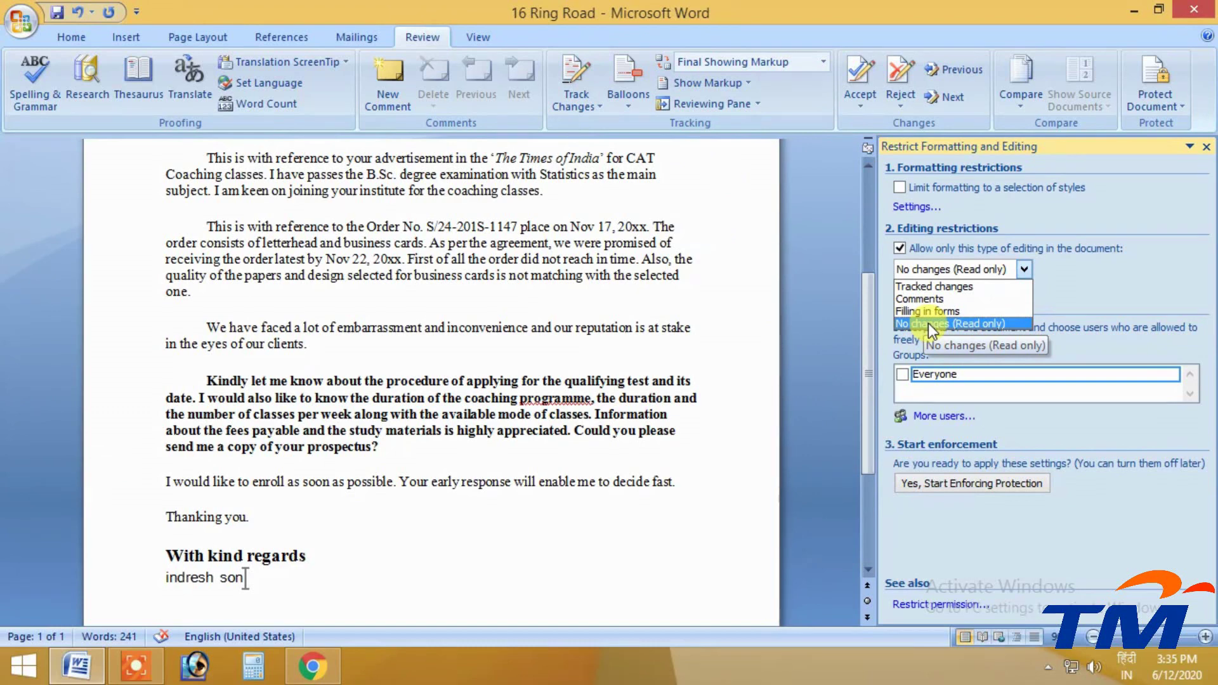
{"action": "left_click", "coordinate": [927, 322]}
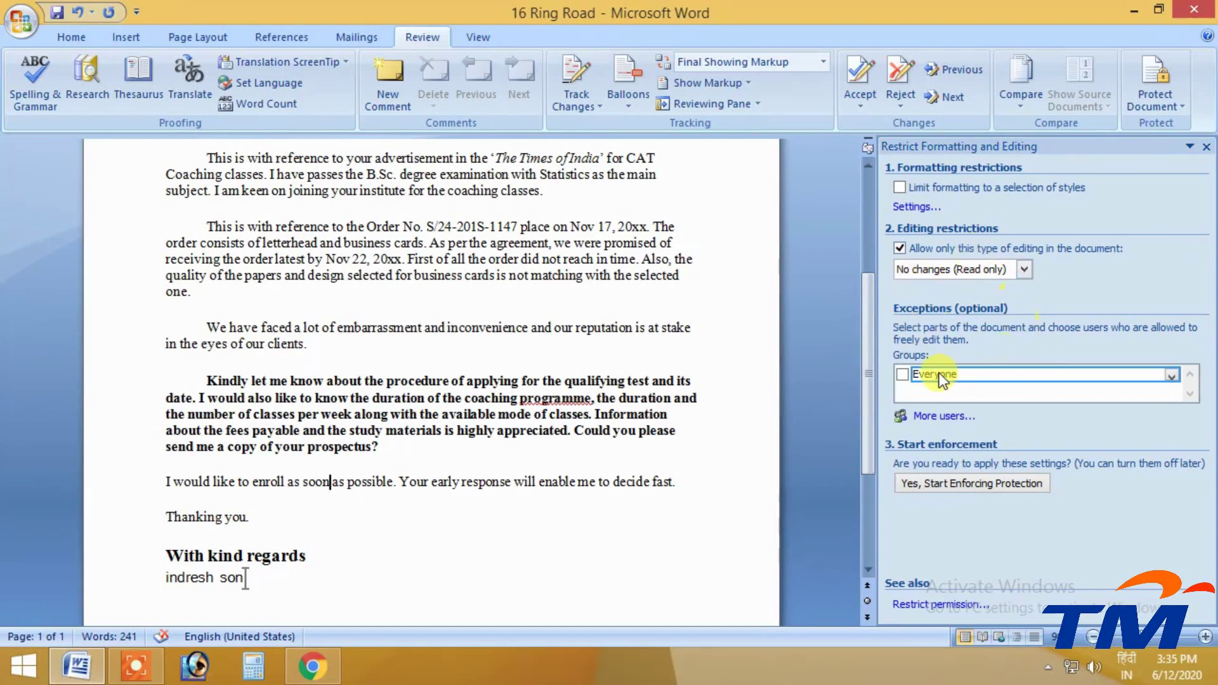
{"action": "left_click", "coordinate": [1171, 379]}
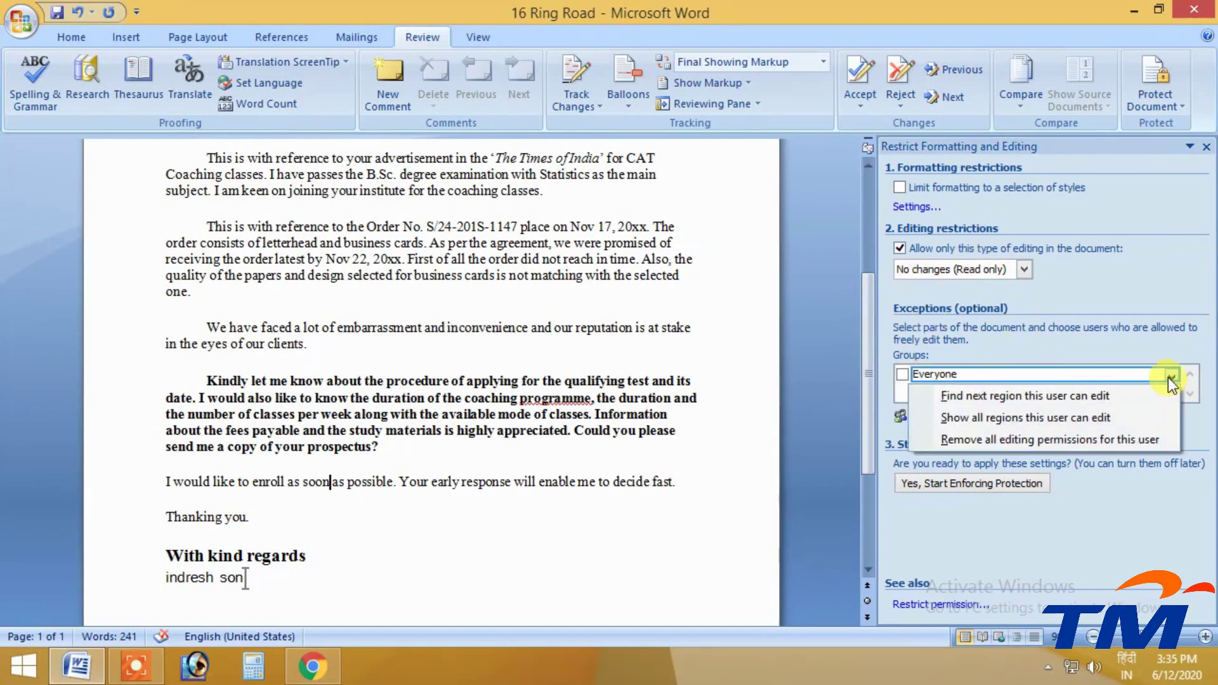
{"action": "left_click", "coordinate": [1168, 378]}
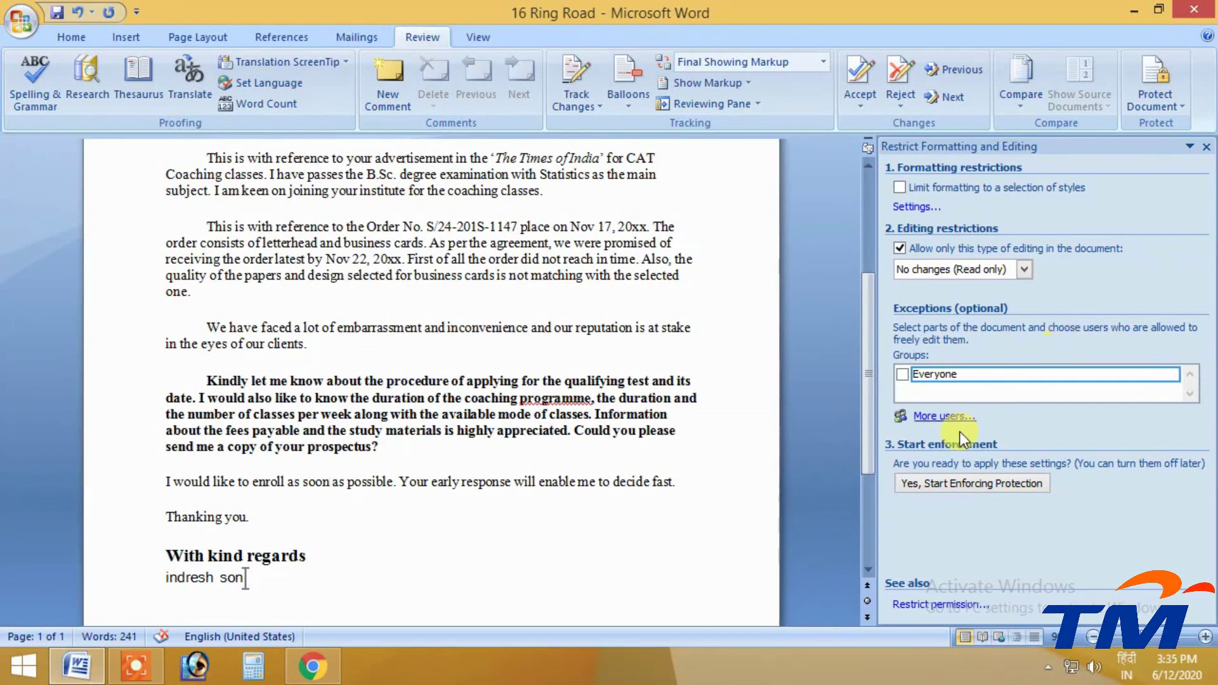
{"action": "left_click", "coordinate": [918, 417]}
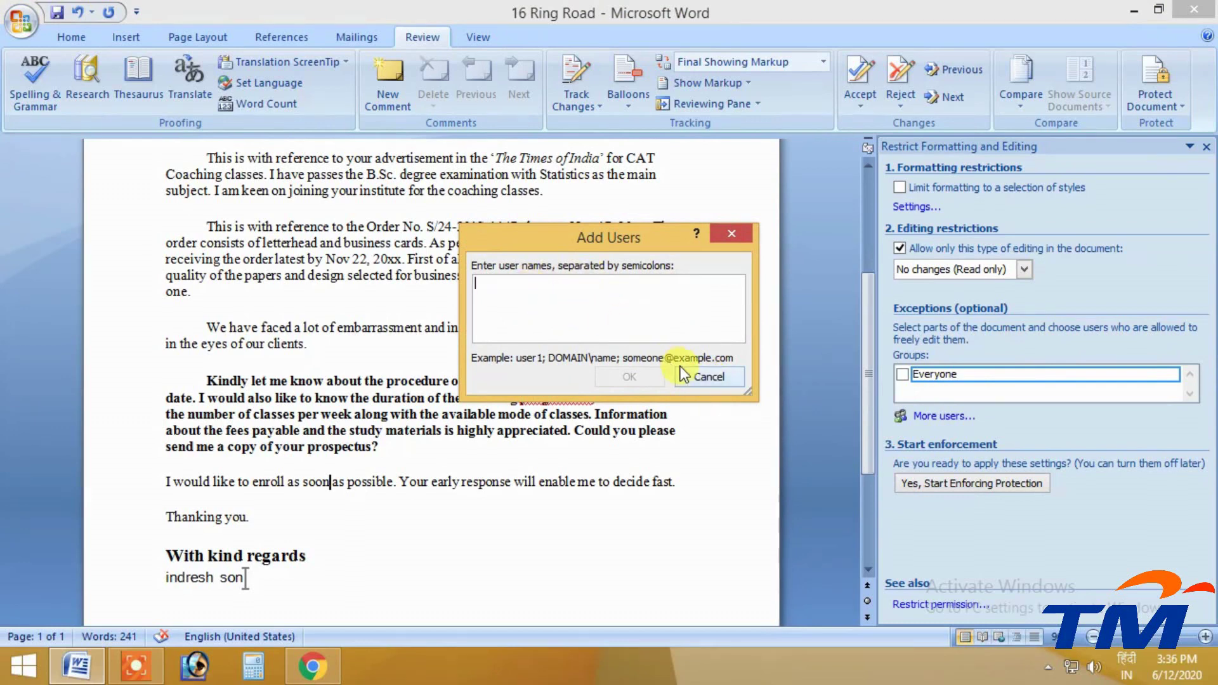
Cancel Add Users, make the Everyone group an editing exception, and start enforcing protection
{"action": "left_click", "coordinate": [709, 376]}
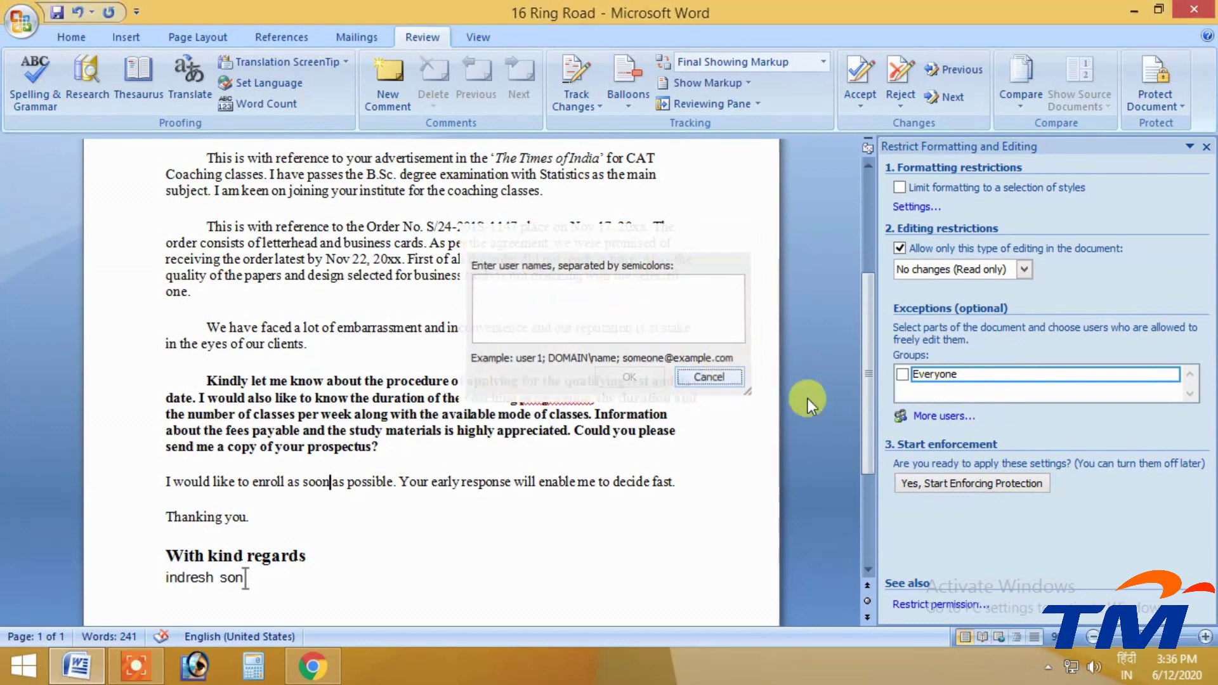
{"action": "left_click", "coordinate": [1171, 374]}
{"action": "left_click", "coordinate": [1169, 373]}
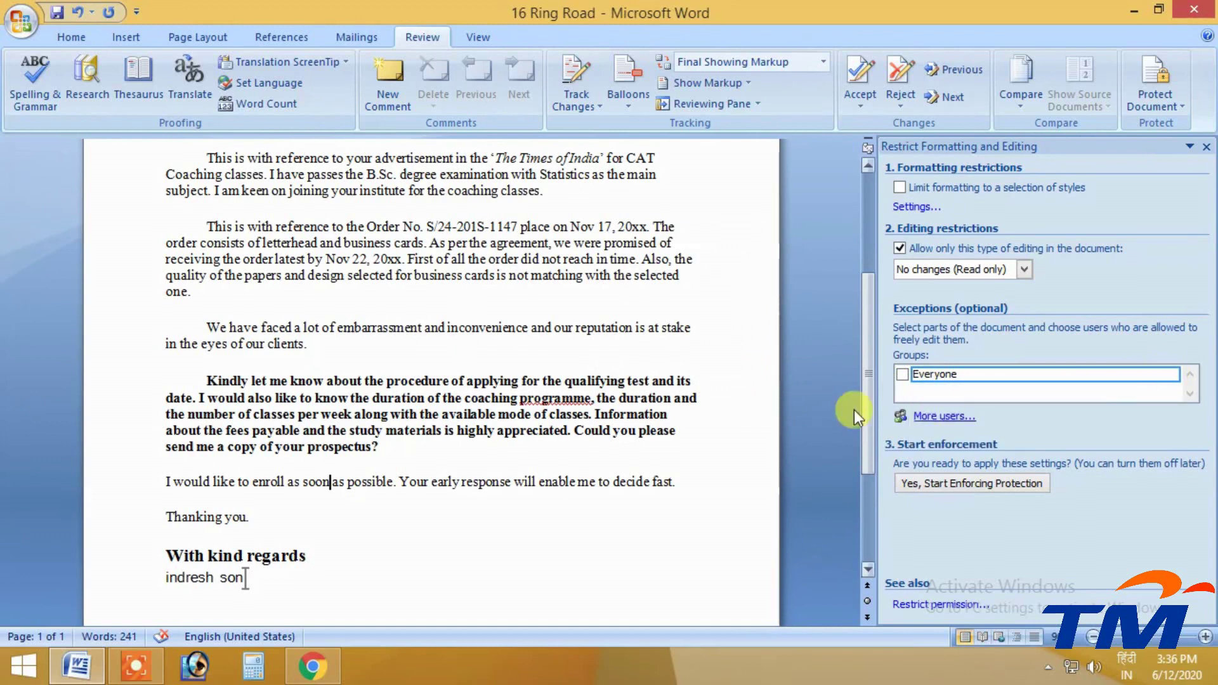
{"action": "left_click", "coordinate": [903, 375]}
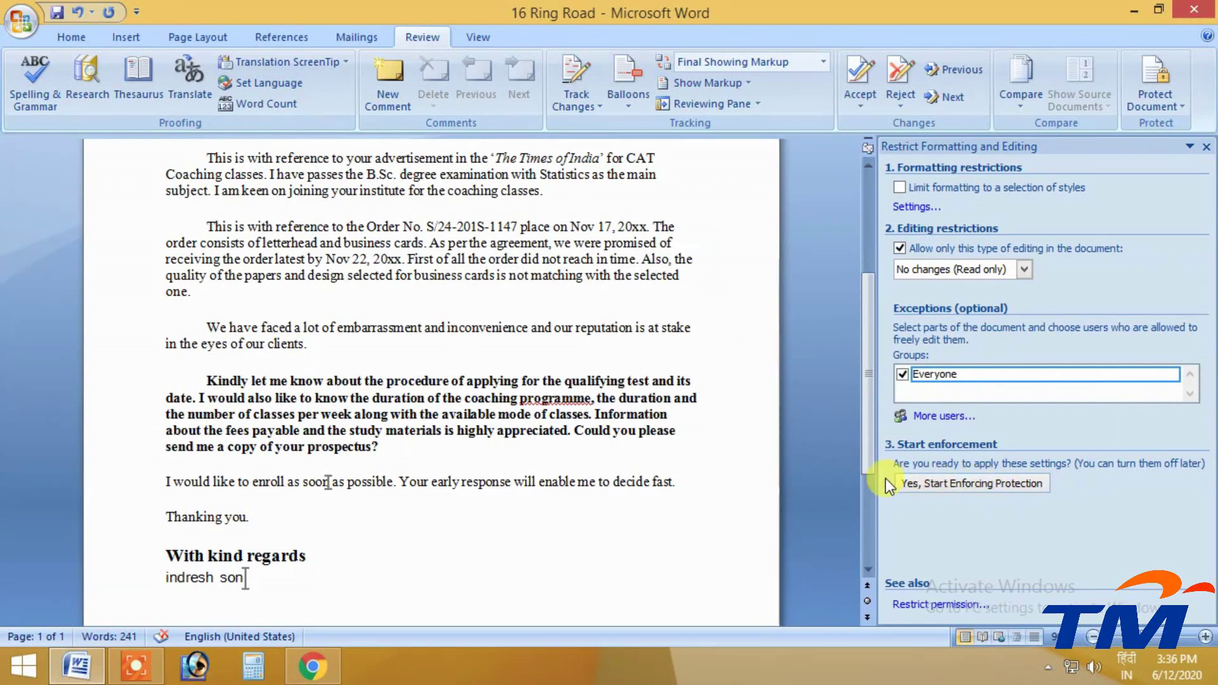
{"action": "left_click", "coordinate": [939, 486]}
{"action": "left_click_drag", "start_coordinate": [584, 210], "coordinate": [439, 121]}
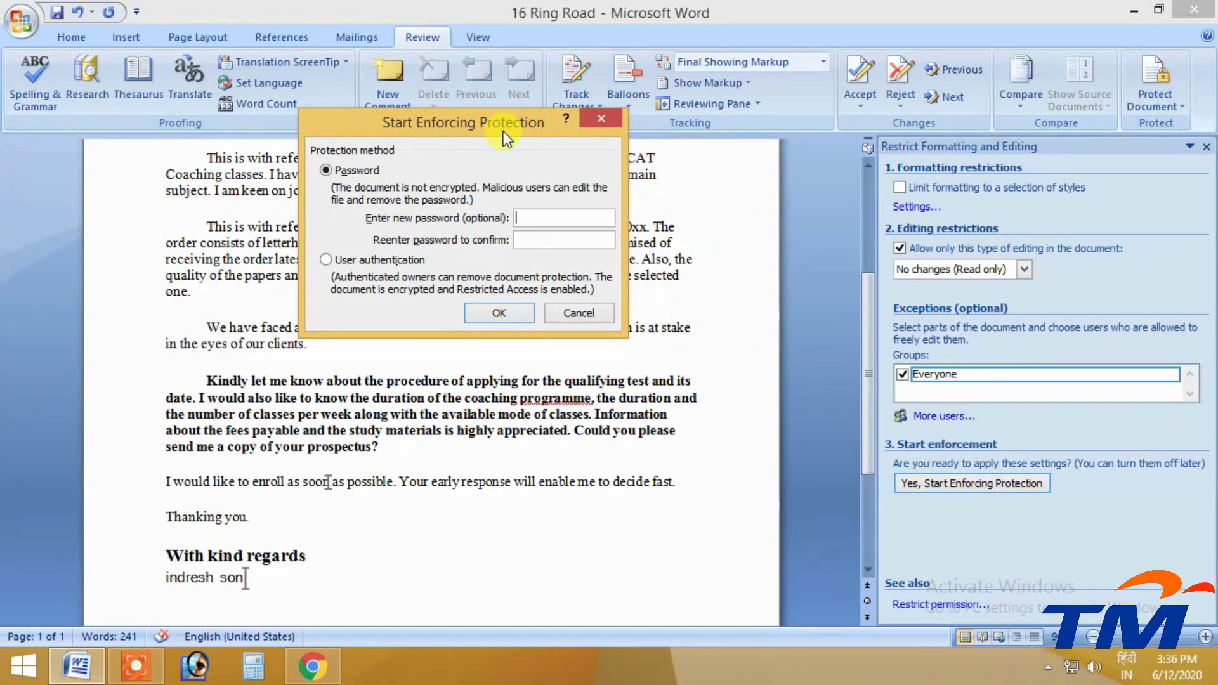
Enforce protection with the Password method, entering the password and its confirmation
{"action": "left_click_drag", "start_coordinate": [504, 131], "coordinate": [528, 111]}
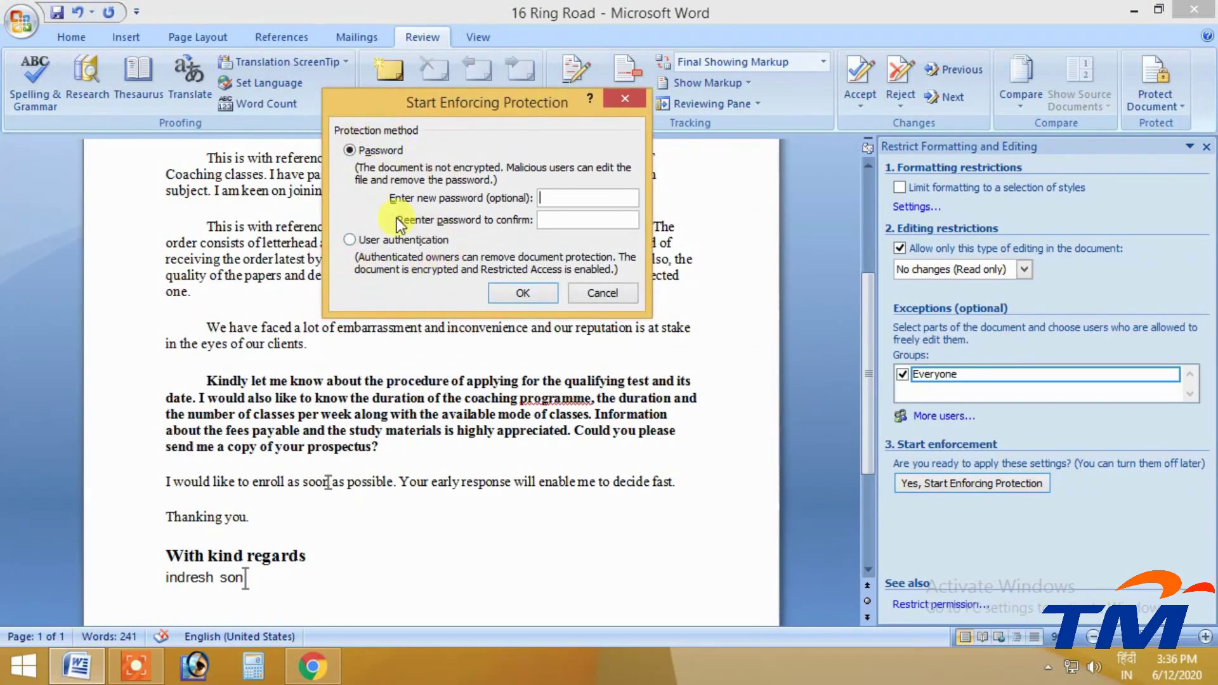
{"action": "left_click", "coordinate": [350, 240]}
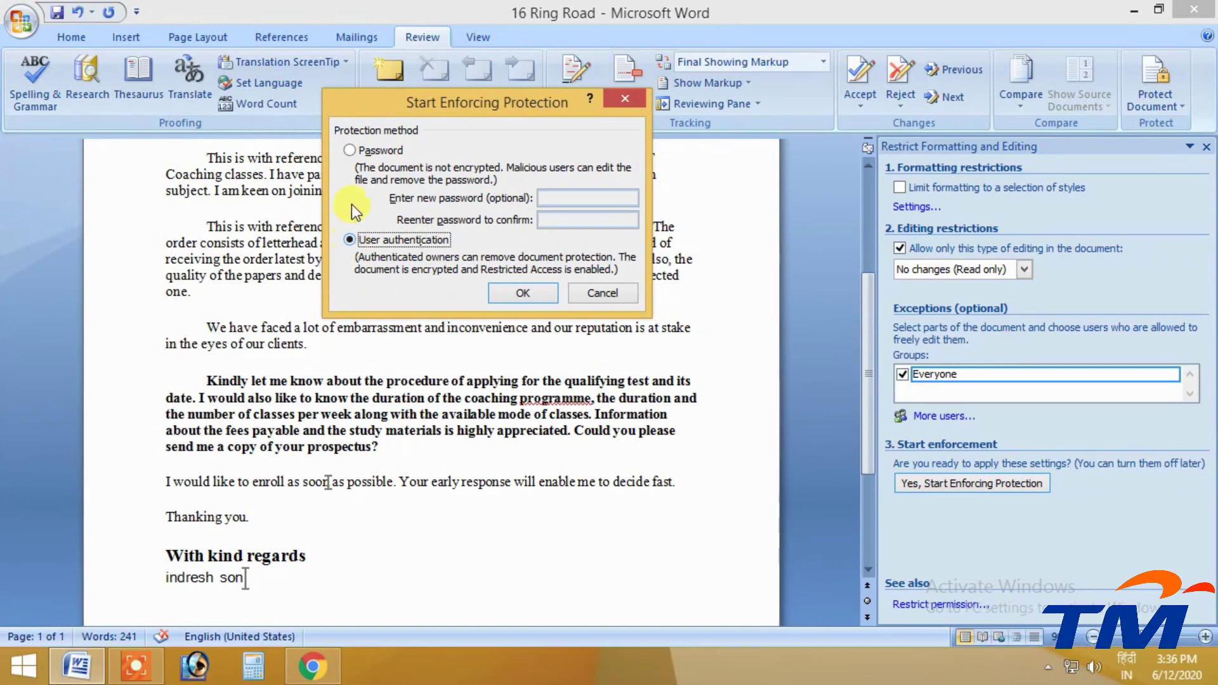
{"action": "left_click", "coordinate": [351, 152]}
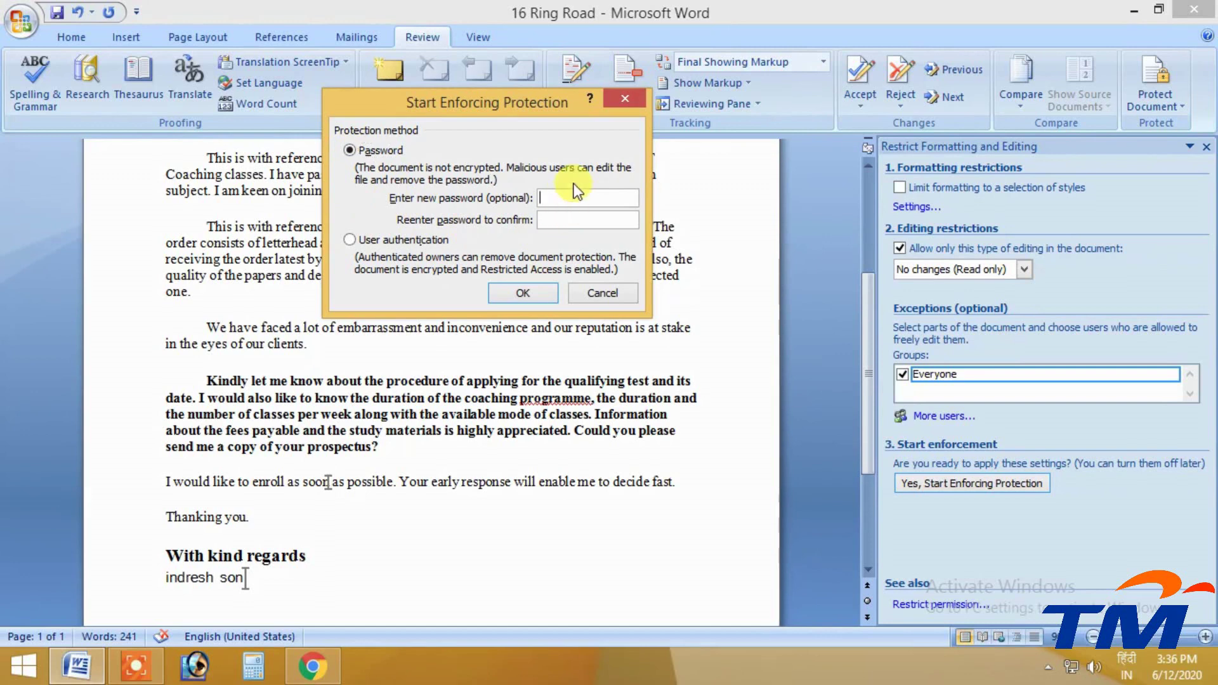
{"action": "type", "text": "123456"}
{"action": "key", "text": "Tab"}
{"action": "type", "text": "12"}
{"action": "left_click", "coordinate": [535, 293]}
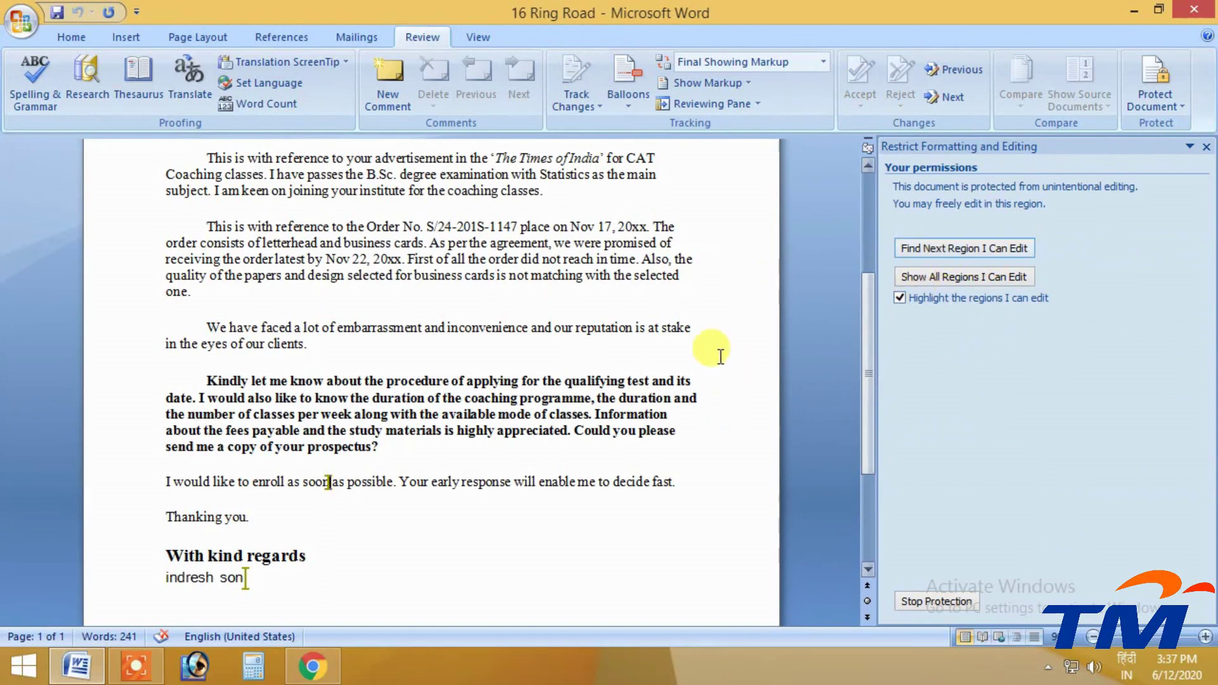
Try deleting selected letter text, check the context menu's greyed commands, and copy the first two body paragraphs
{"action": "left_click_drag", "start_coordinate": [568, 432], "coordinate": [308, 275]}
{"action": "key", "text": "Delete"}
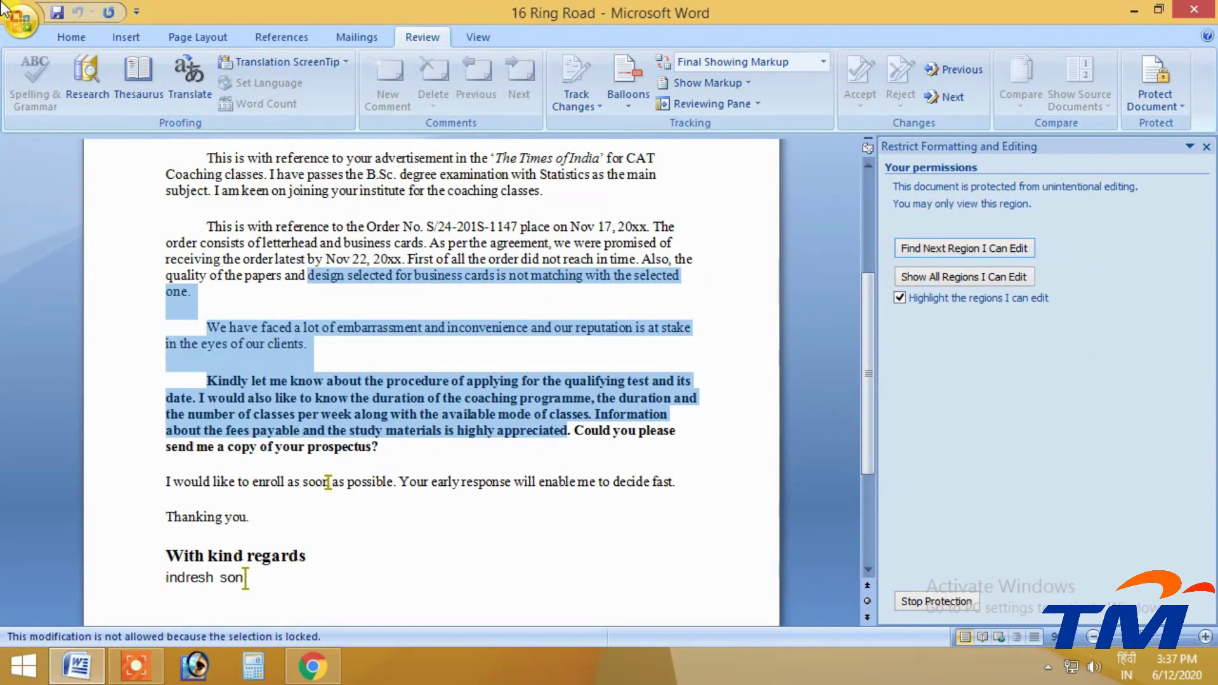
{"action": "right_click", "coordinate": [398, 271]}
{"action": "left_click", "coordinate": [397, 272]}
{"action": "left_click_drag", "start_coordinate": [214, 191], "coordinate": [194, 311]}
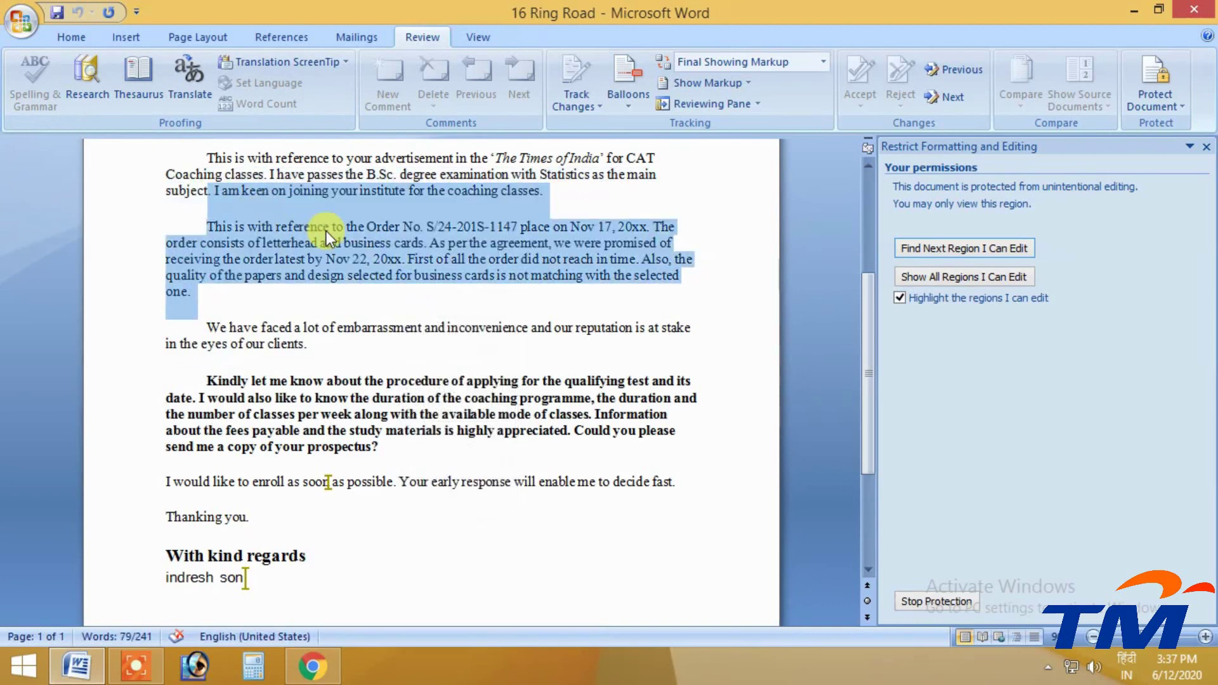
{"action": "right_click", "coordinate": [326, 231]}
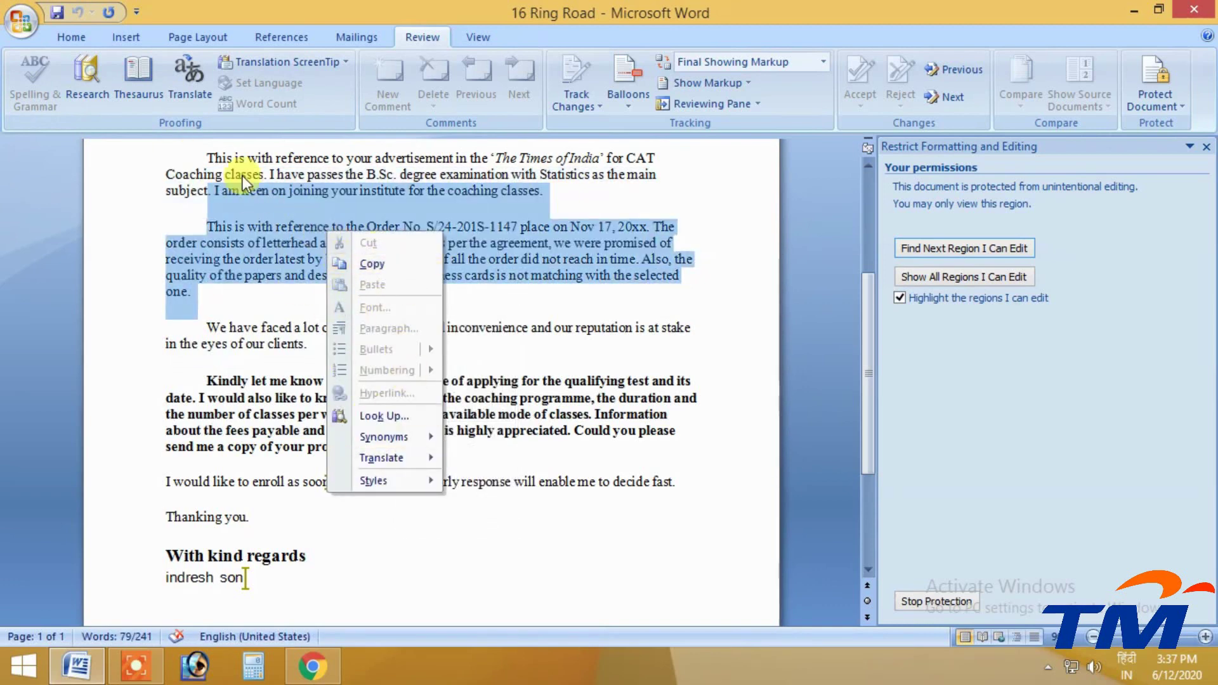
{"action": "left_click", "coordinate": [395, 266]}
{"action": "right_click", "coordinate": [404, 292]}
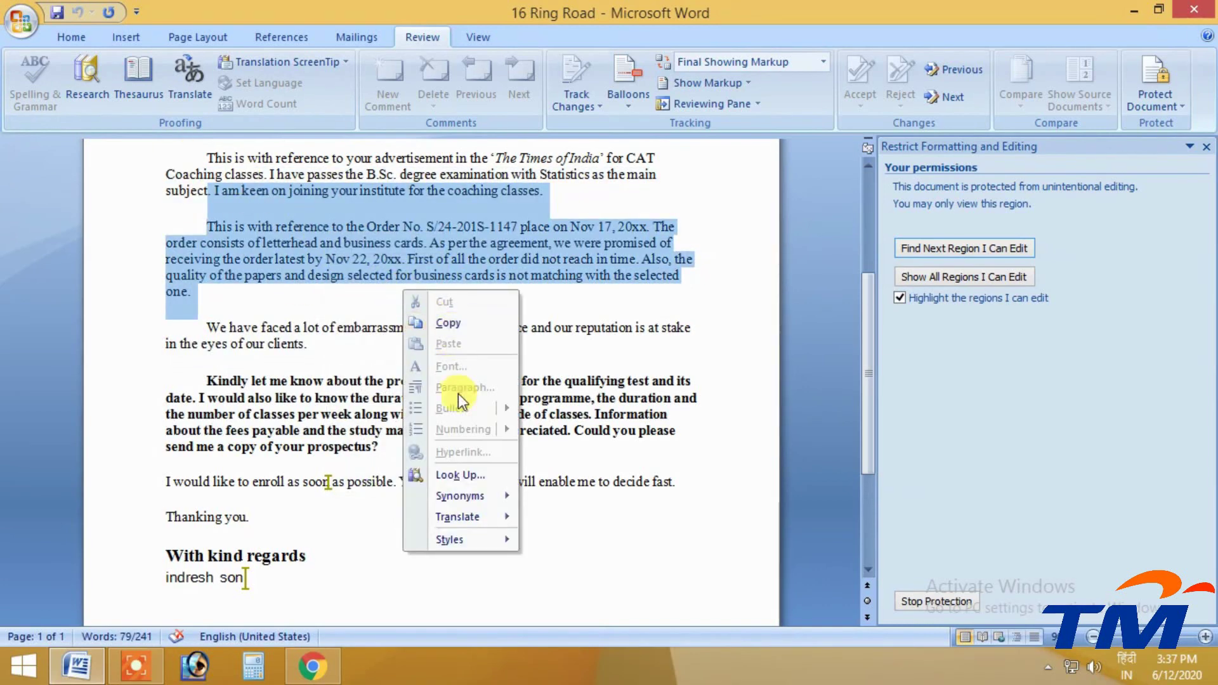
{"action": "key", "text": "Escape"}
{"action": "left_click", "coordinate": [406, 259]}
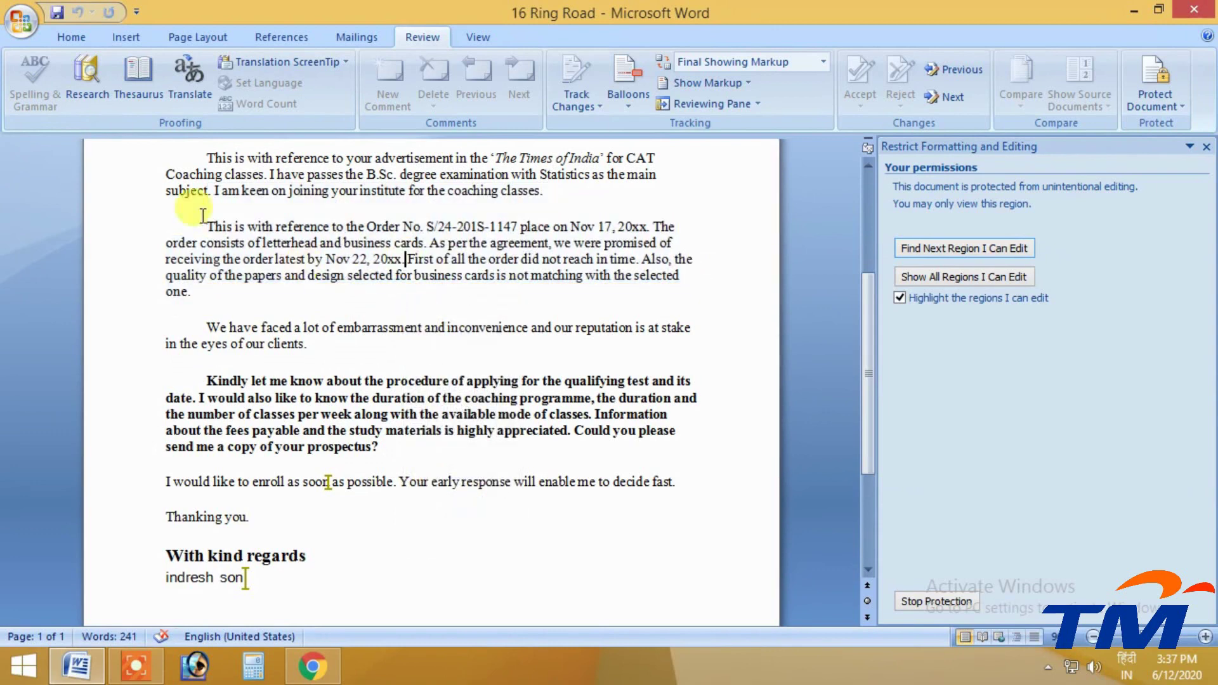
Check the disabled Home and Insert tools and try editing a locked paragraph
{"action": "left_click", "coordinate": [57, 37]}
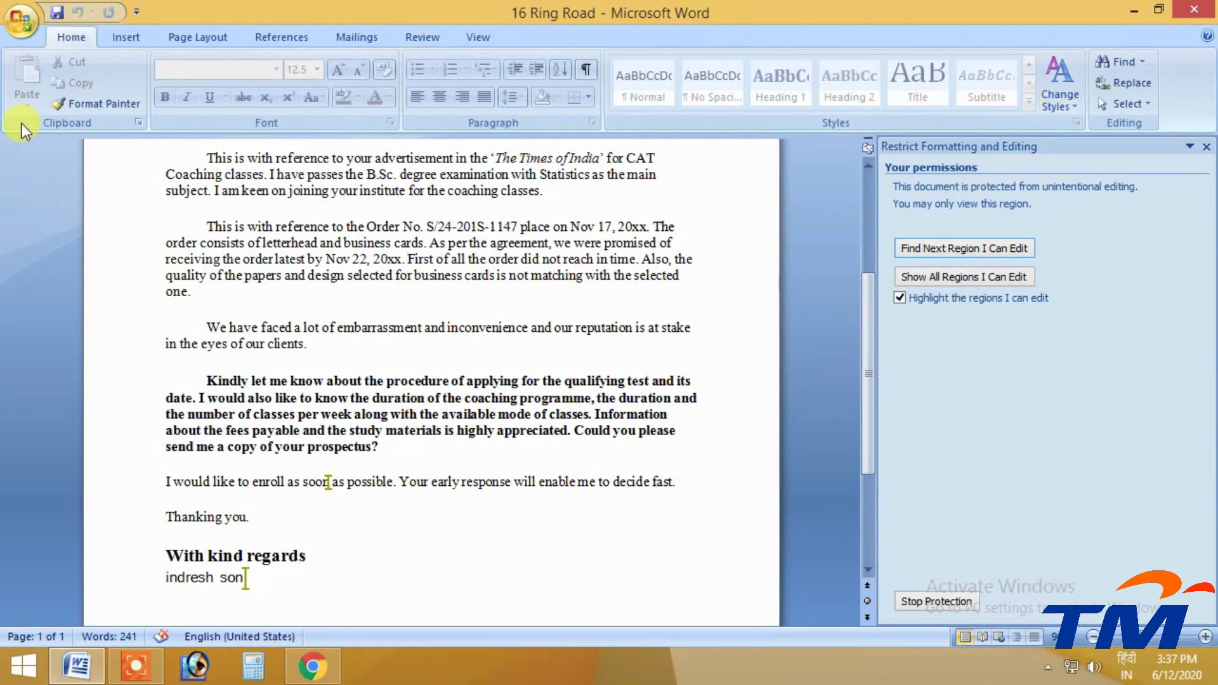
{"action": "left_click", "coordinate": [127, 37]}
{"action": "left_click_drag", "start_coordinate": [198, 314], "coordinate": [286, 143]}
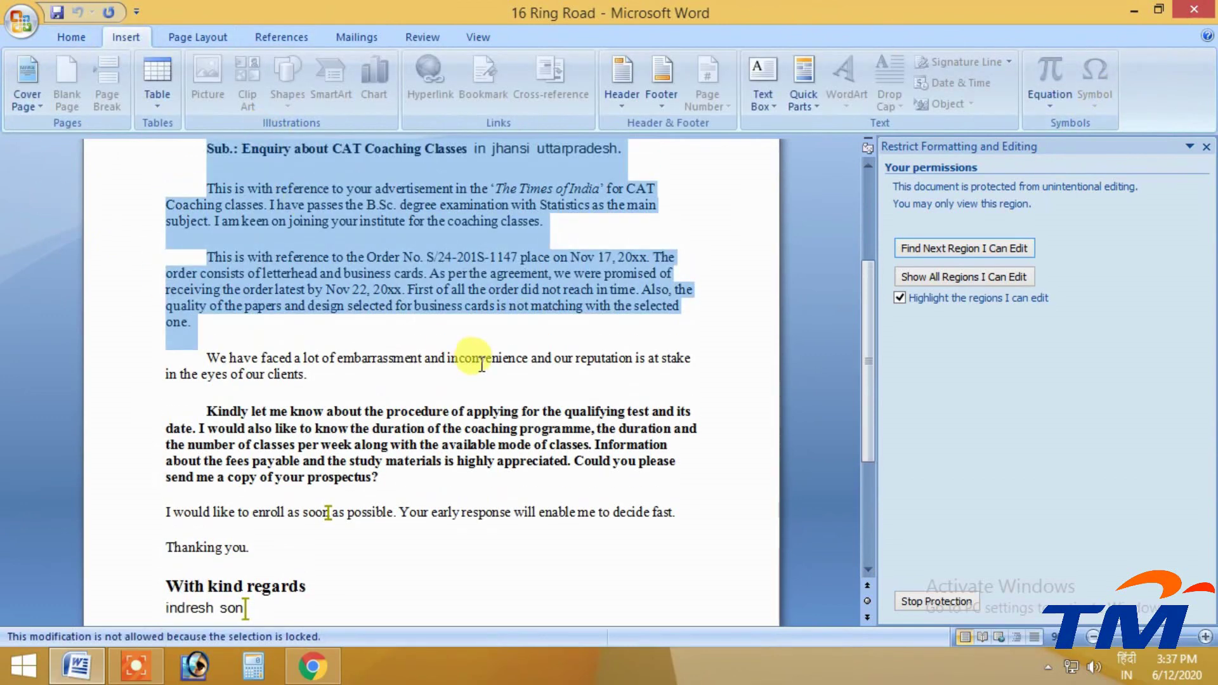
{"action": "left_click", "coordinate": [479, 365]}
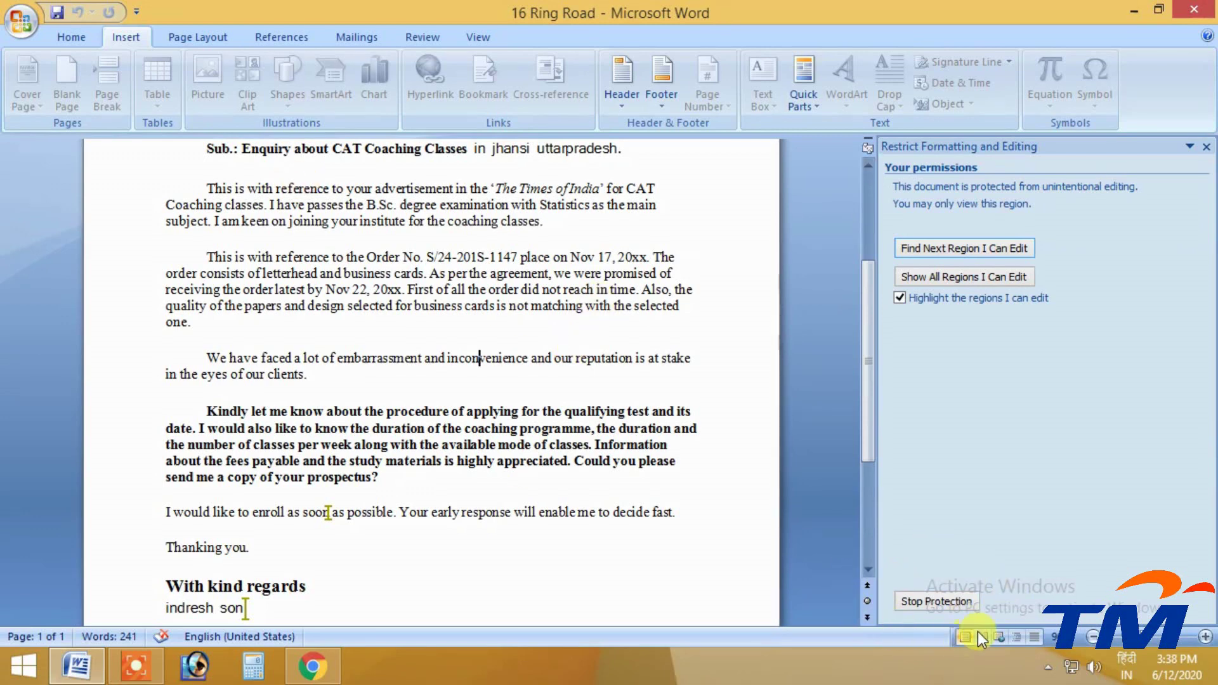
Stop Protection and enter the letter's password in the Unprotect Document dialog
{"action": "left_click", "coordinate": [935, 601]}
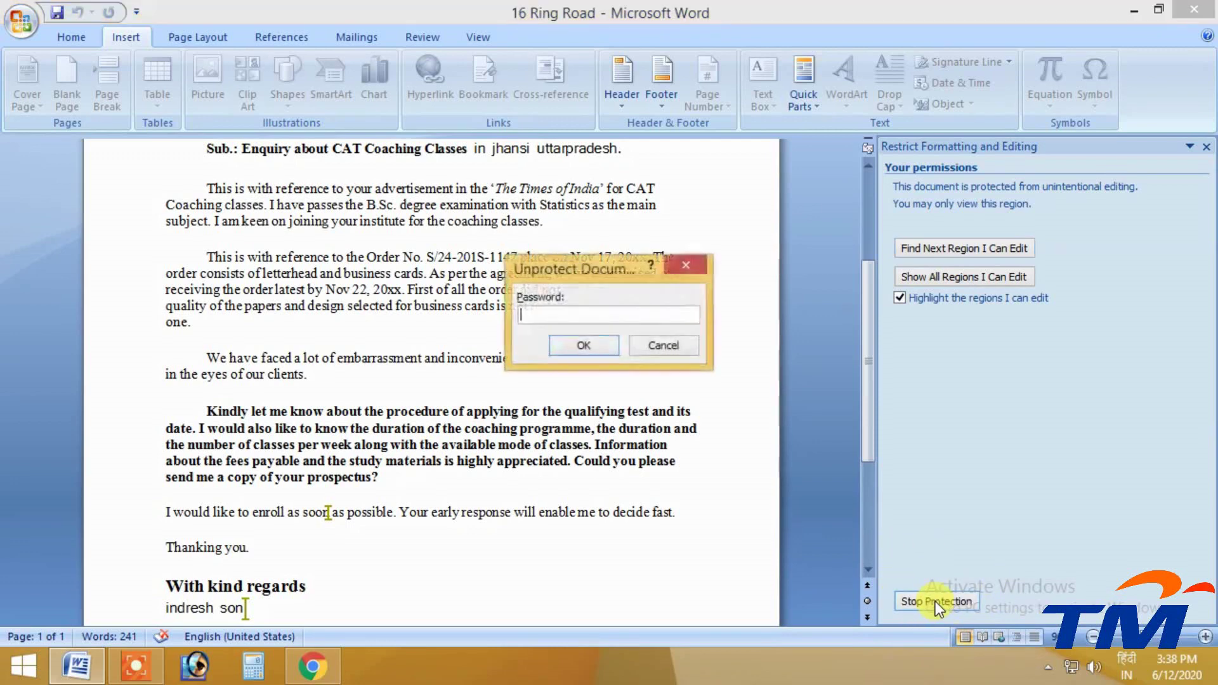
{"action": "left_click_drag", "start_coordinate": [581, 264], "coordinate": [453, 94]}
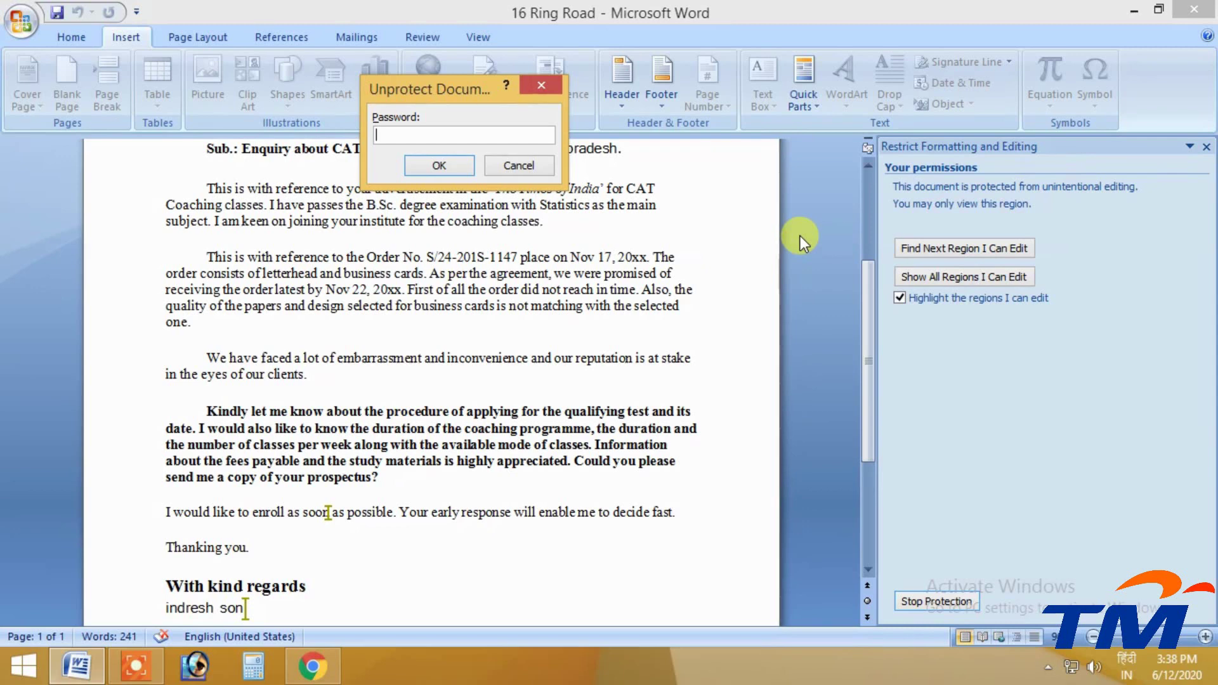
{"action": "type", "text": "123456"}
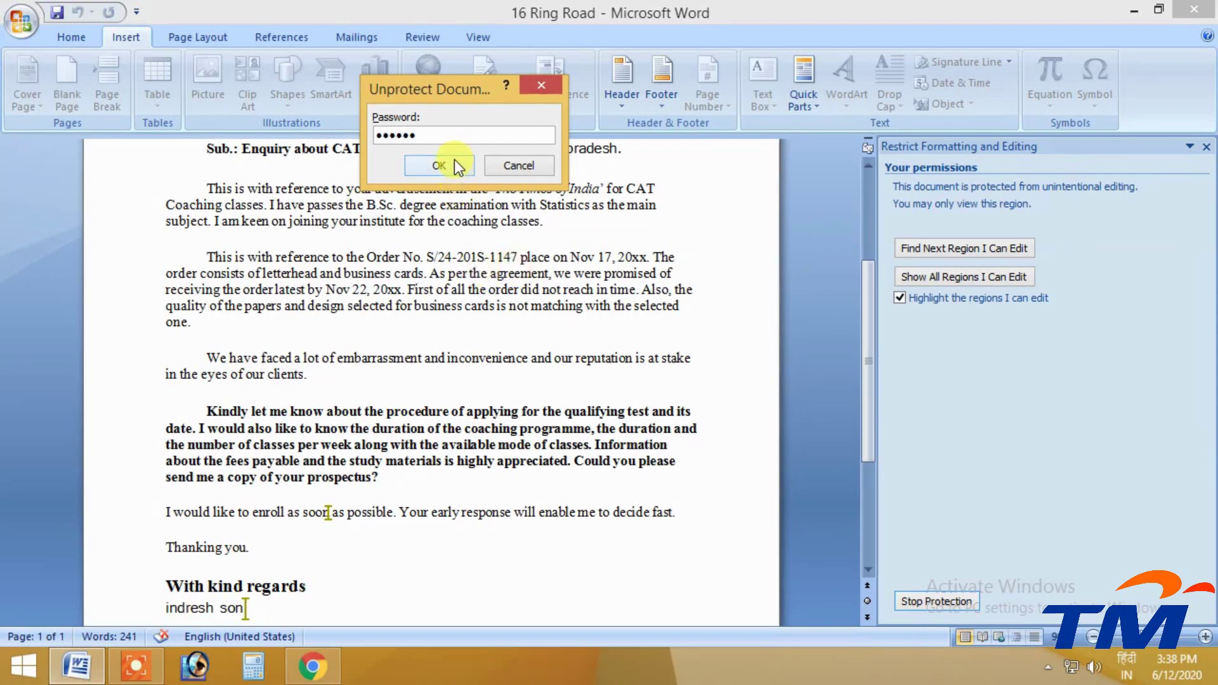
{"action": "left_click", "coordinate": [455, 160]}
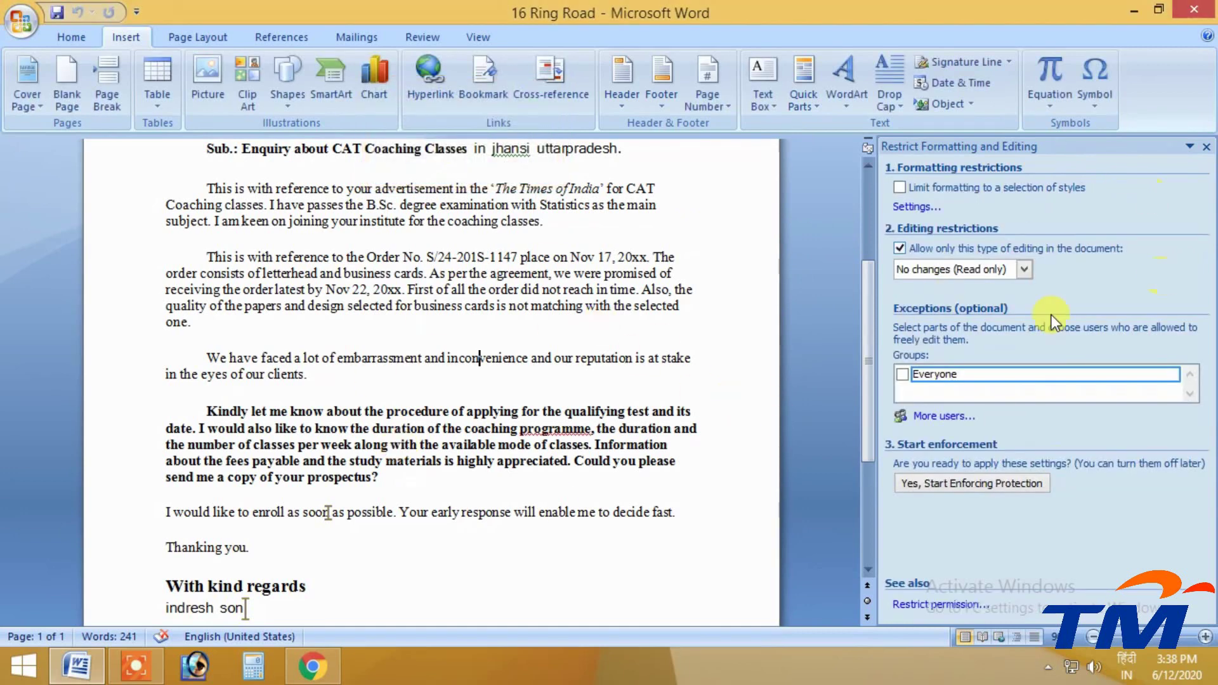
Bold the selected opening text, undo it with Ctrl+Z, and return to the Review tab
{"action": "left_click_drag", "start_coordinate": [541, 290], "coordinate": [191, 136]}
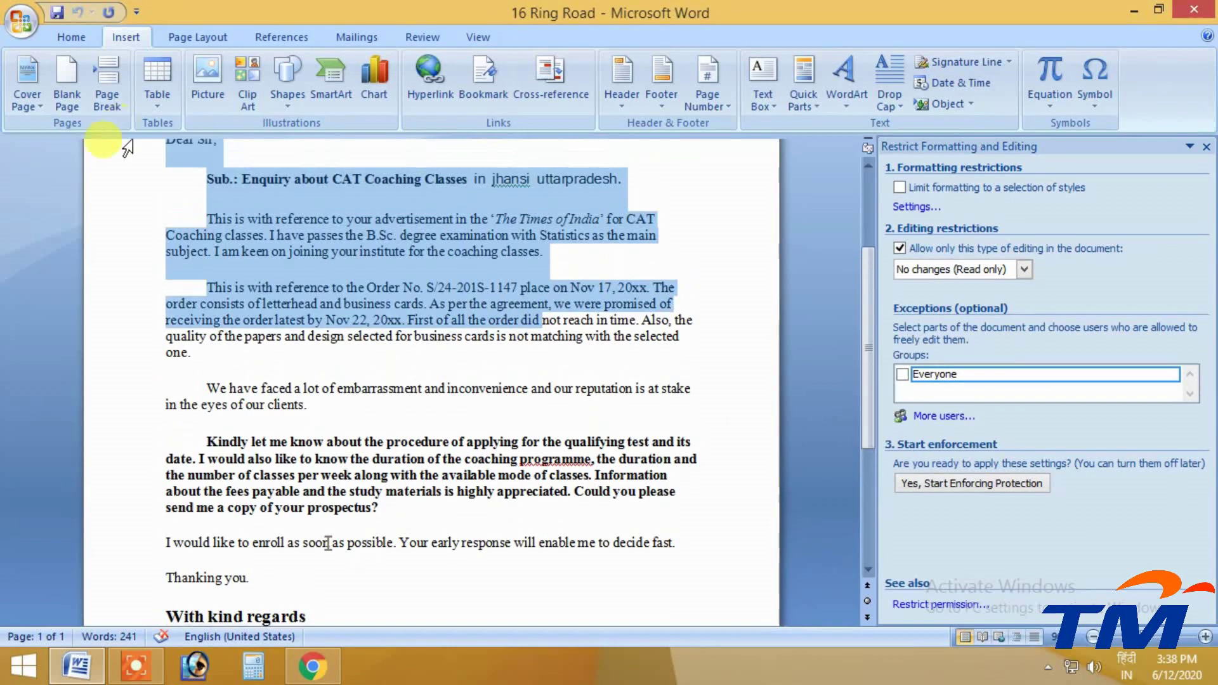
{"action": "scroll", "coordinate": [83, 77], "scroll_direction": "up", "scroll_amount": 1}
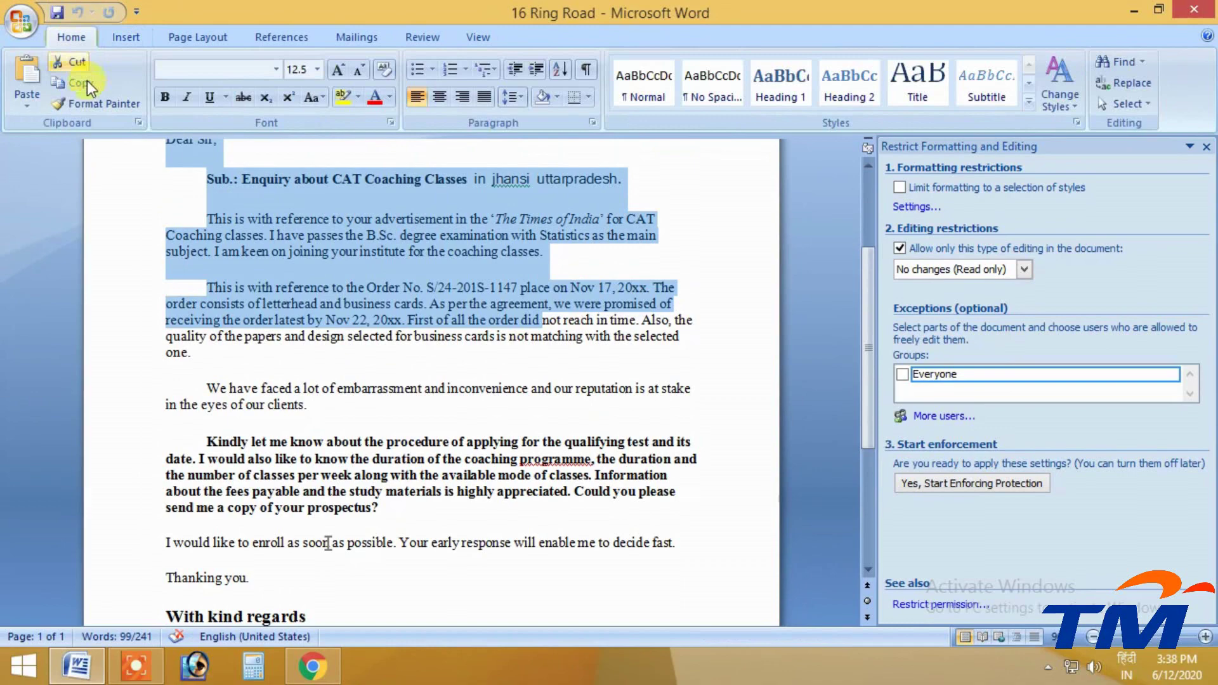
{"action": "left_click", "coordinate": [165, 96]}
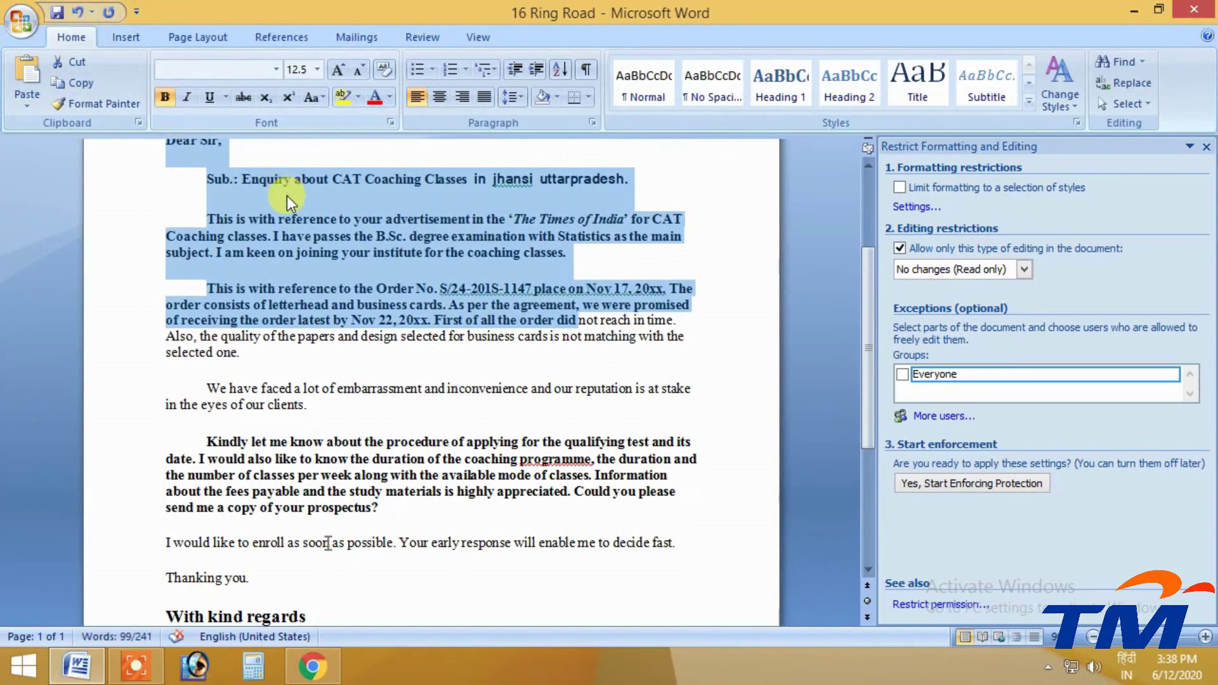
{"action": "key", "text": "ctrl+z"}
{"action": "left_click", "coordinate": [681, 384]}
{"action": "scroll", "coordinate": [681, 384], "scroll_direction": "up", "scroll_amount": 2}
{"action": "scroll", "coordinate": [681, 383], "scroll_direction": "up", "scroll_amount": 2}
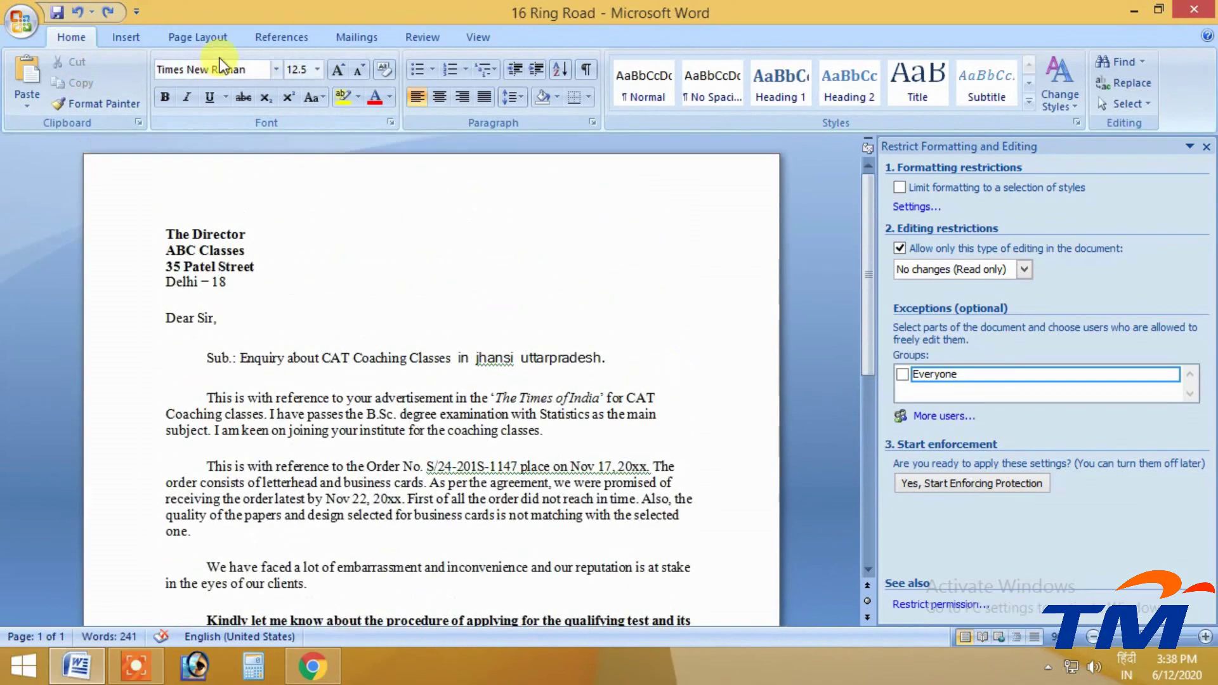
{"action": "left_click", "coordinate": [424, 38]}
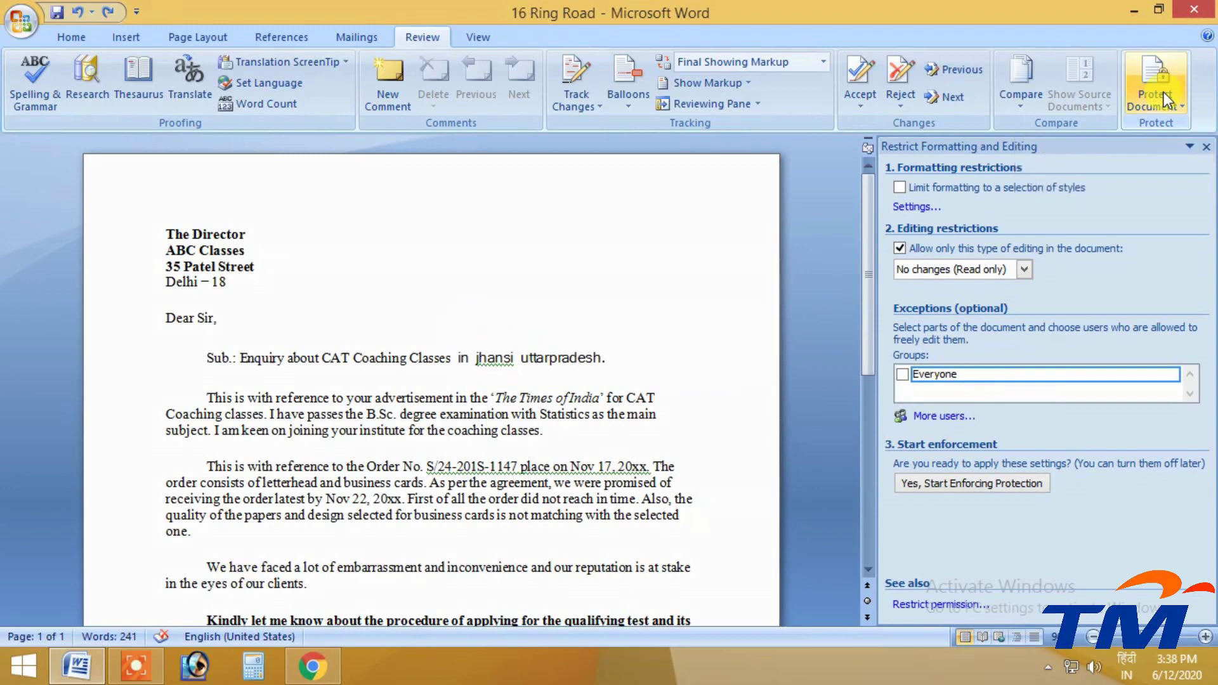
{"action": "left_click", "coordinate": [136, 663]}
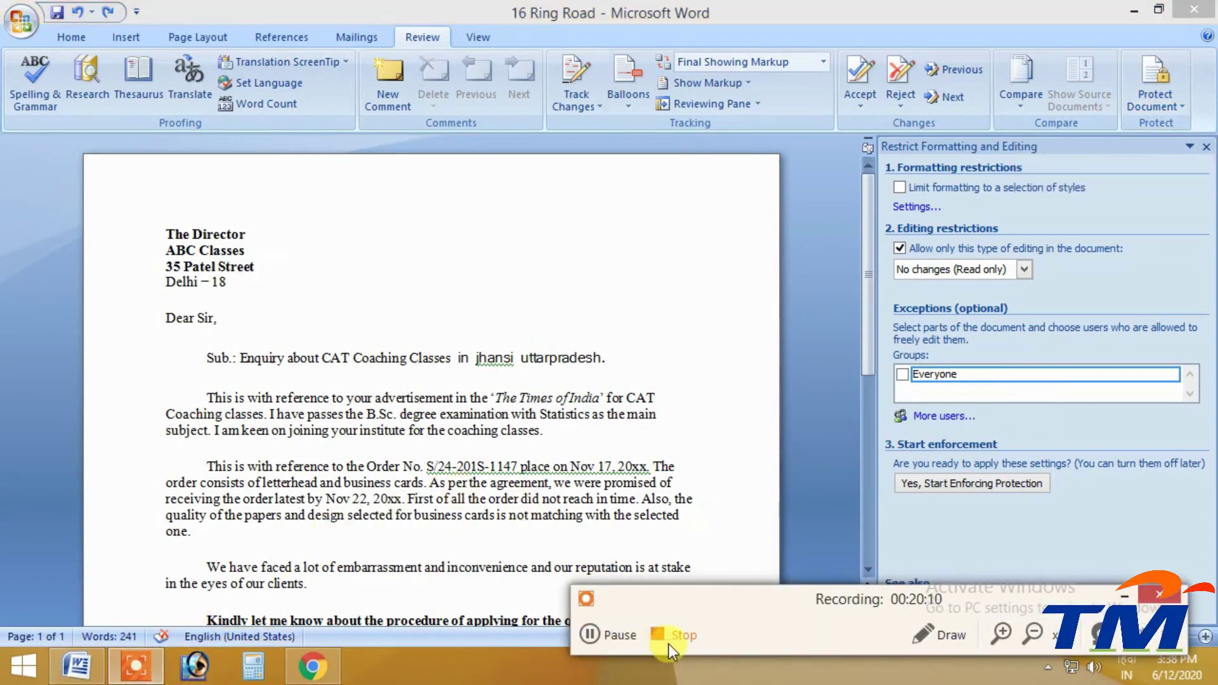
{"action": "left_click", "coordinate": [667, 654]}
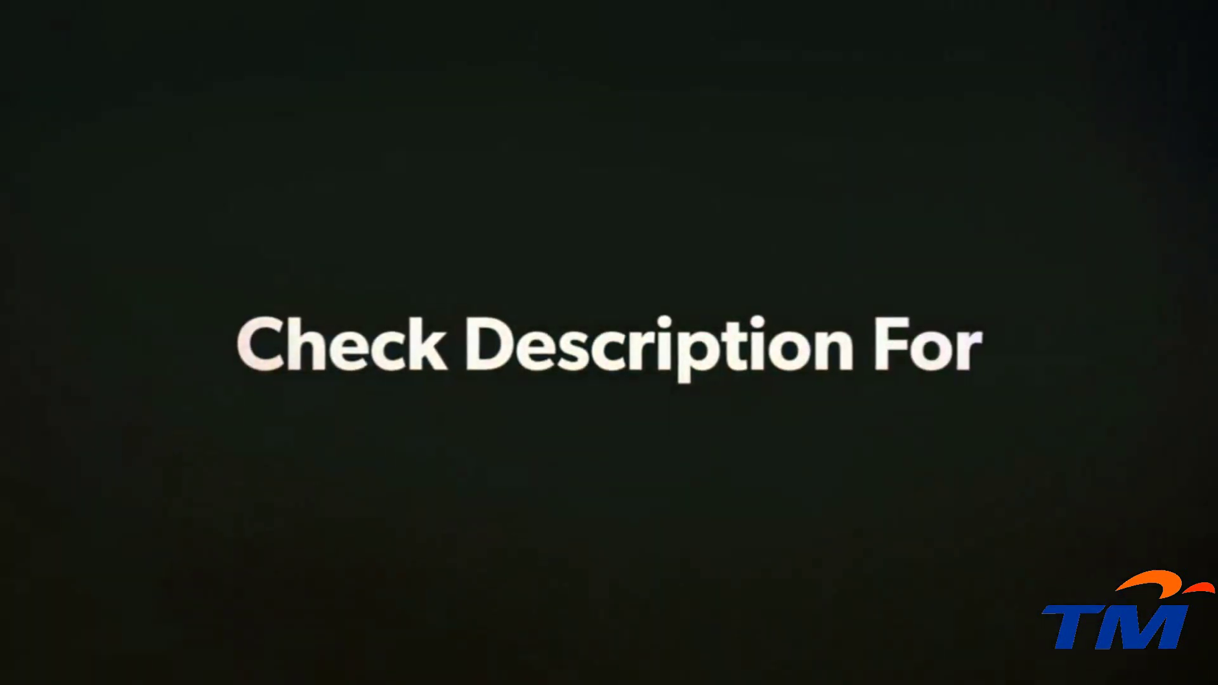